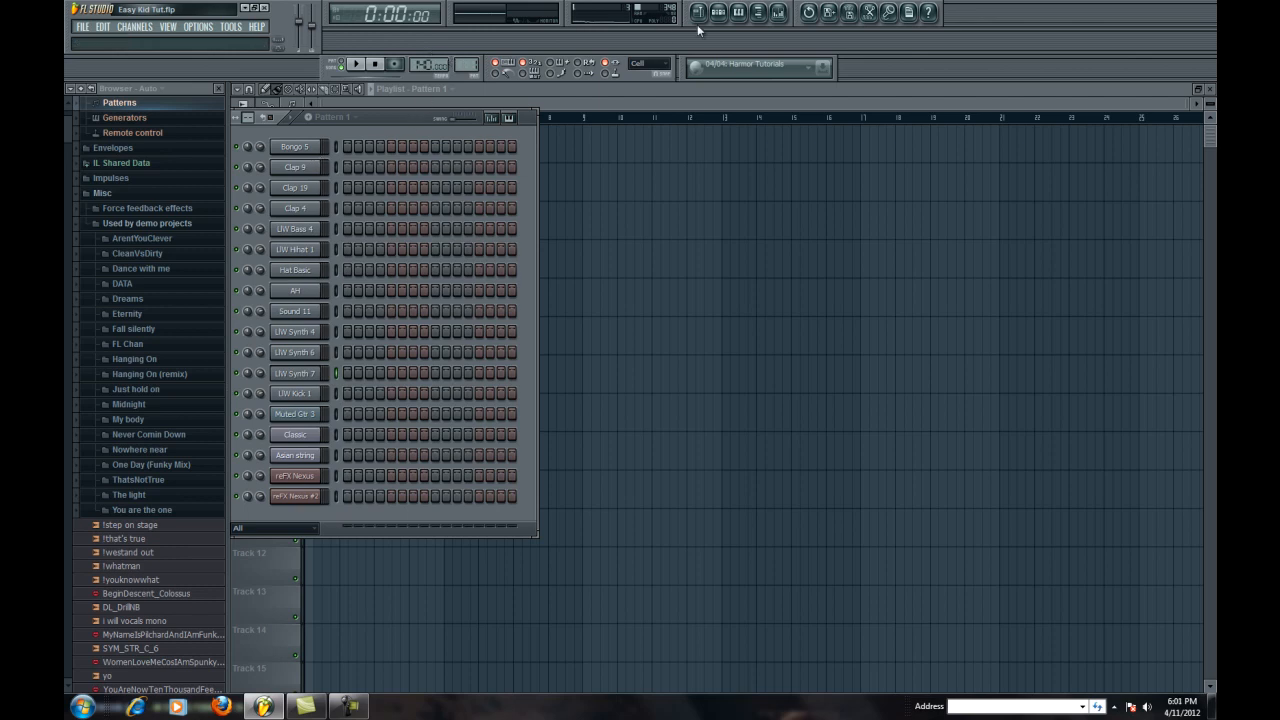
# Step: Set the project tempo to 90 BPM and check the Bongo 5 channel's settings
pyautogui.moveTo(425, 65); pyautogui.dragTo(436, 190)
pyautogui.click(779, 13)
pyautogui.click(875, 240)
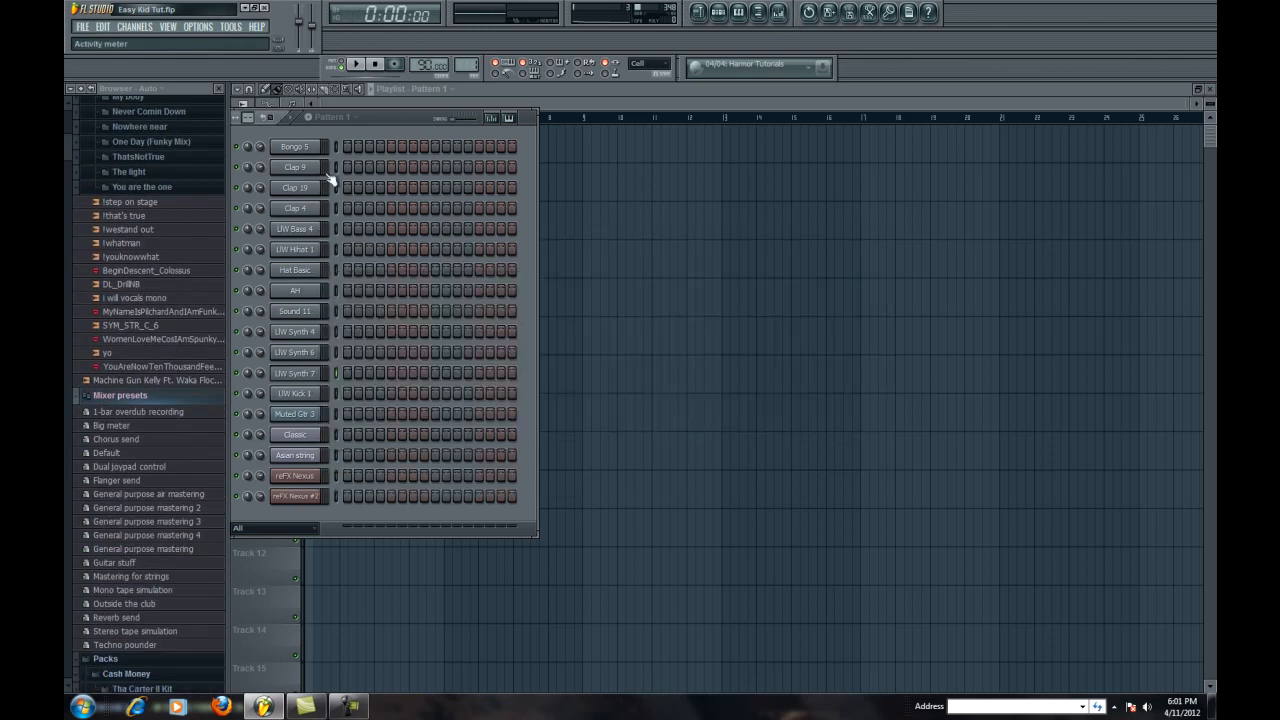
pyautogui.click(303, 150)
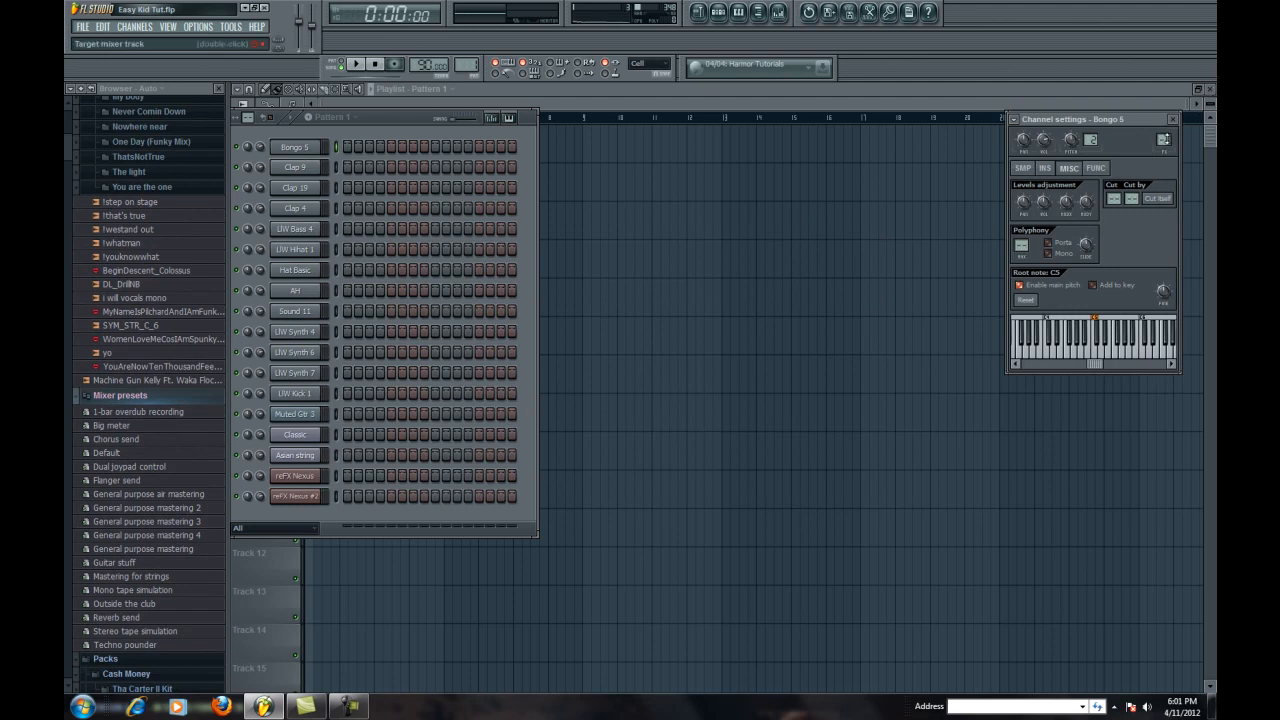
pyautogui.click(1173, 120)
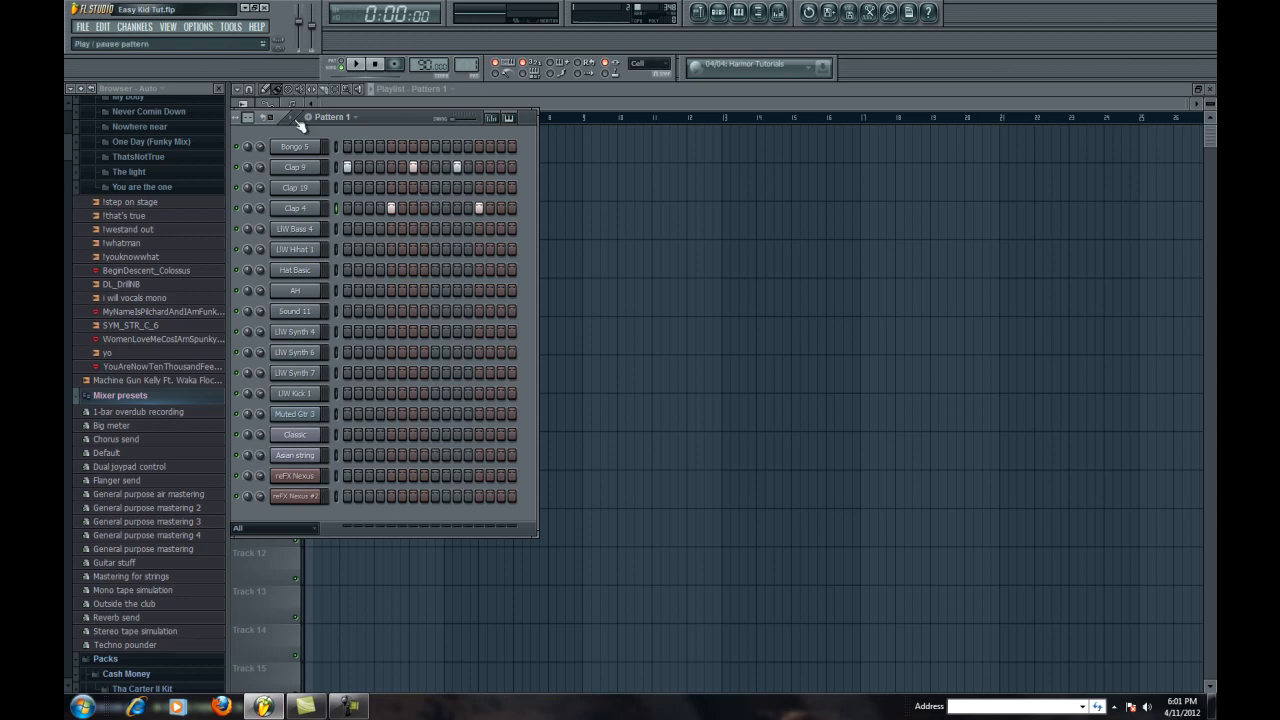
# Step: Extend Pattern 1 to 32 steps, adding Clap 9 hits on steps 17, 23 and 27 and Clap 19 hits on steps 8 and 10
pyautogui.moveTo(253, 72); pyautogui.dragTo(254, 70)
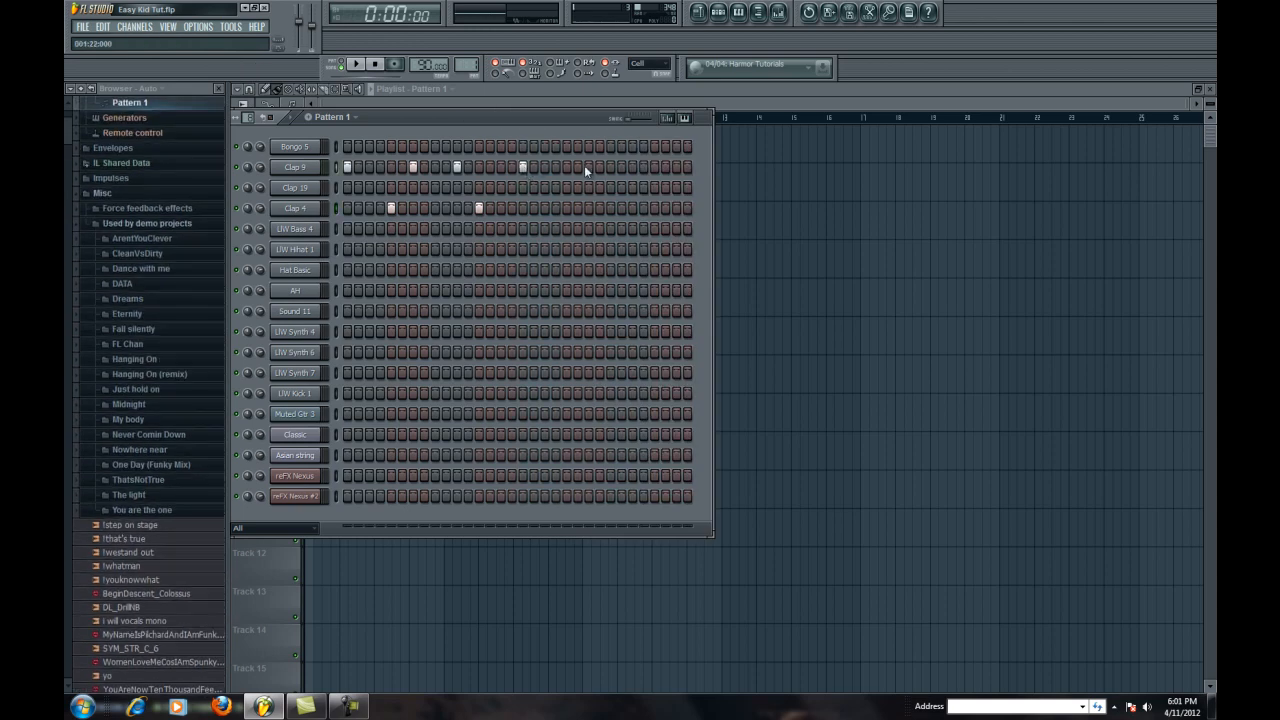
pyautogui.click(633, 167)
pyautogui.click(446, 188)
# Step: While the pattern plays, add Clap 19 hits on steps 19 and 22 and Clap 4 hits on steps 21 and 29
pyautogui.click(356, 64)
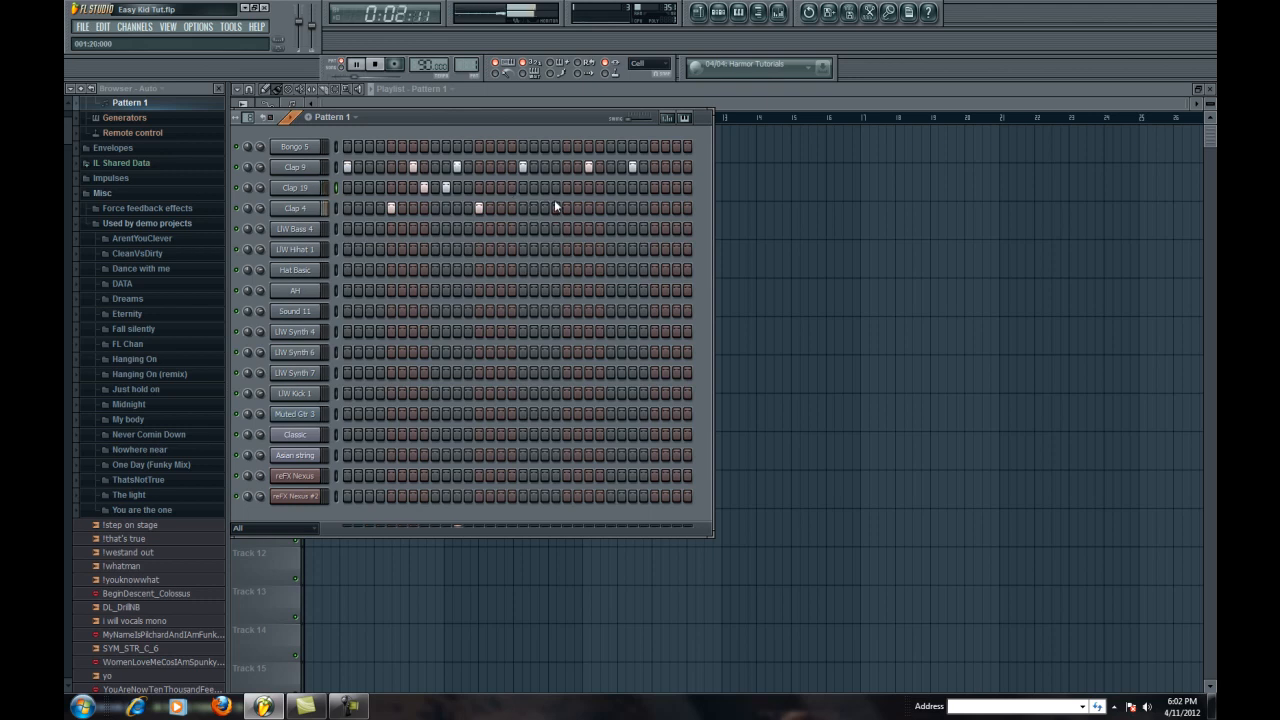
pyautogui.click(577, 188)
pyautogui.click(610, 208)
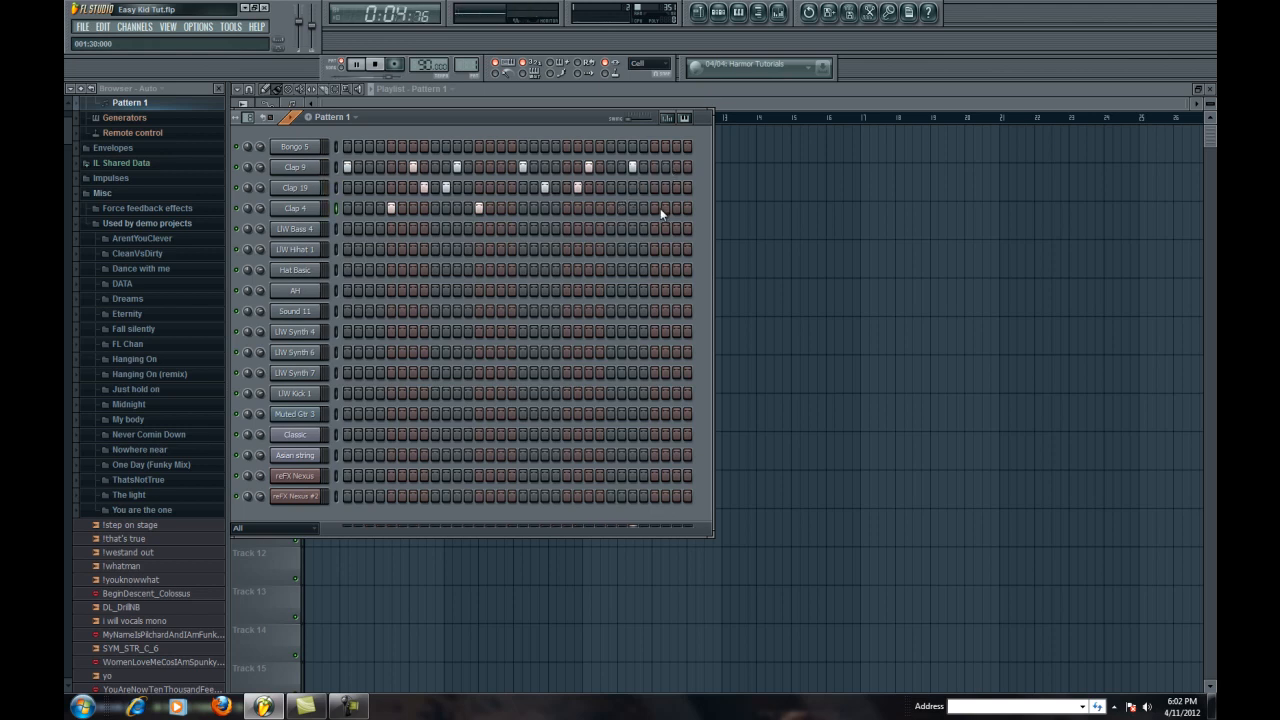
pyautogui.click(654, 208)
pyautogui.click(566, 208)
pyautogui.click(566, 208)
pyautogui.click(566, 208)
# Step: Replace the Clap 19 hits on steps 19 and 22 with hits on steps 24 and 26, and stop playback
pyautogui.click(544, 187)
pyautogui.click(577, 187)
pyautogui.click(599, 187)
pyautogui.click(621, 187)
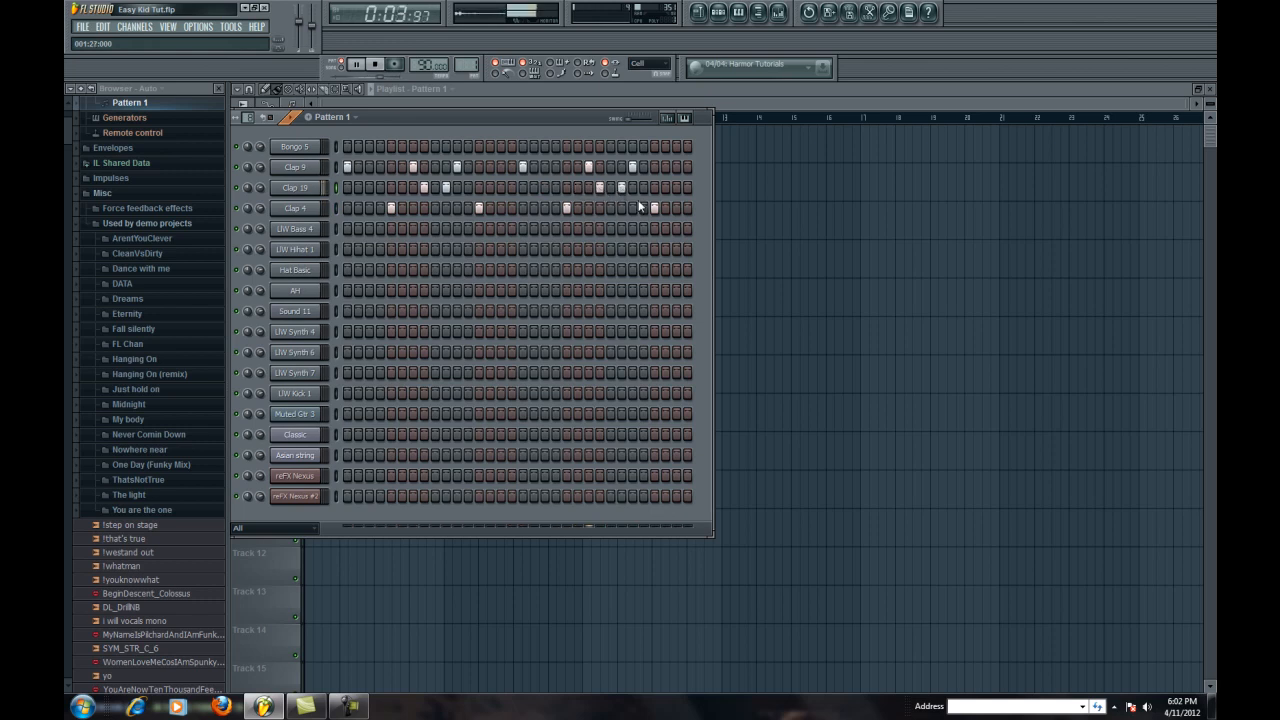
pyautogui.press('space')
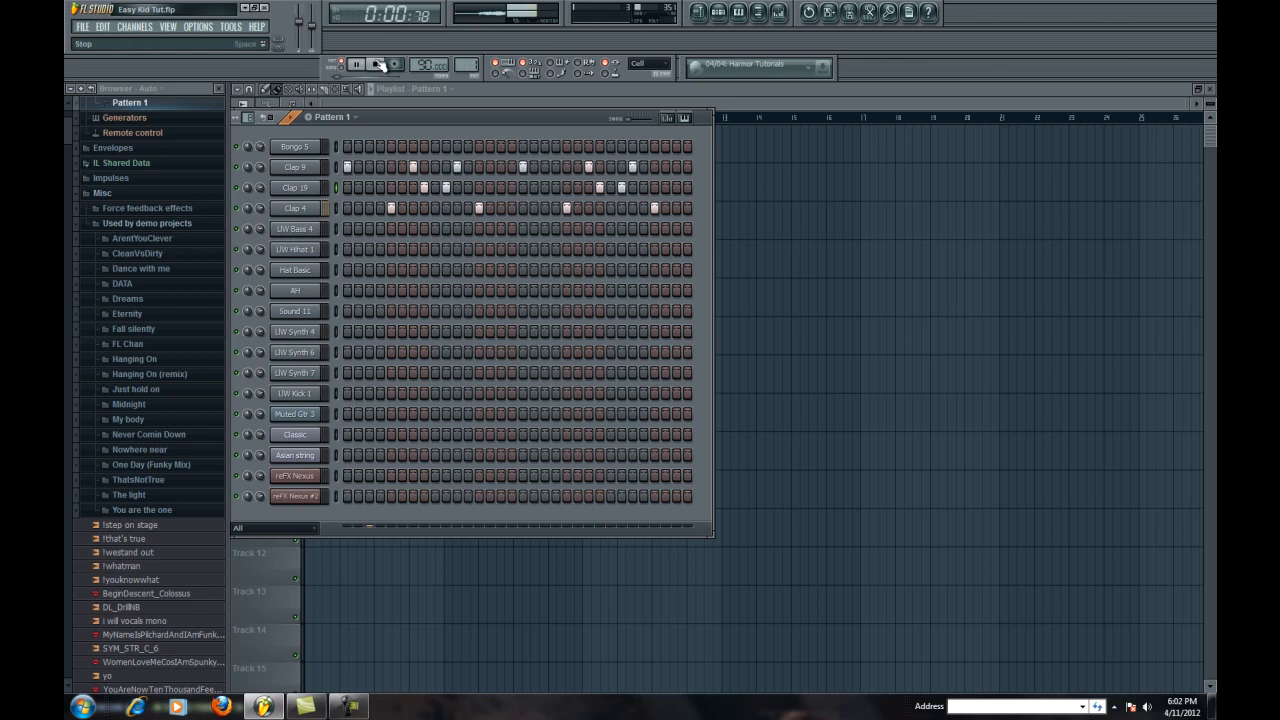
# Step: Place a shortened C5 note in the piano roll of the Bongo 5 channel
pyautogui.click(738, 12)
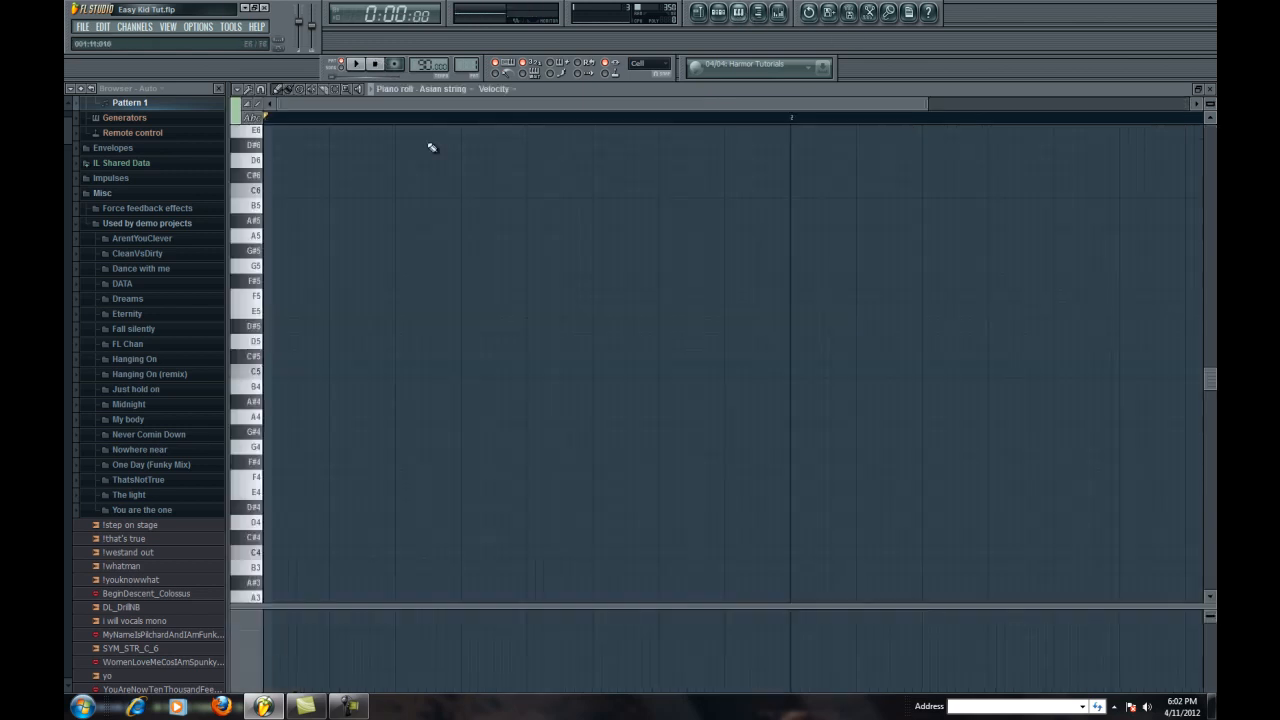
pyautogui.click(443, 89)
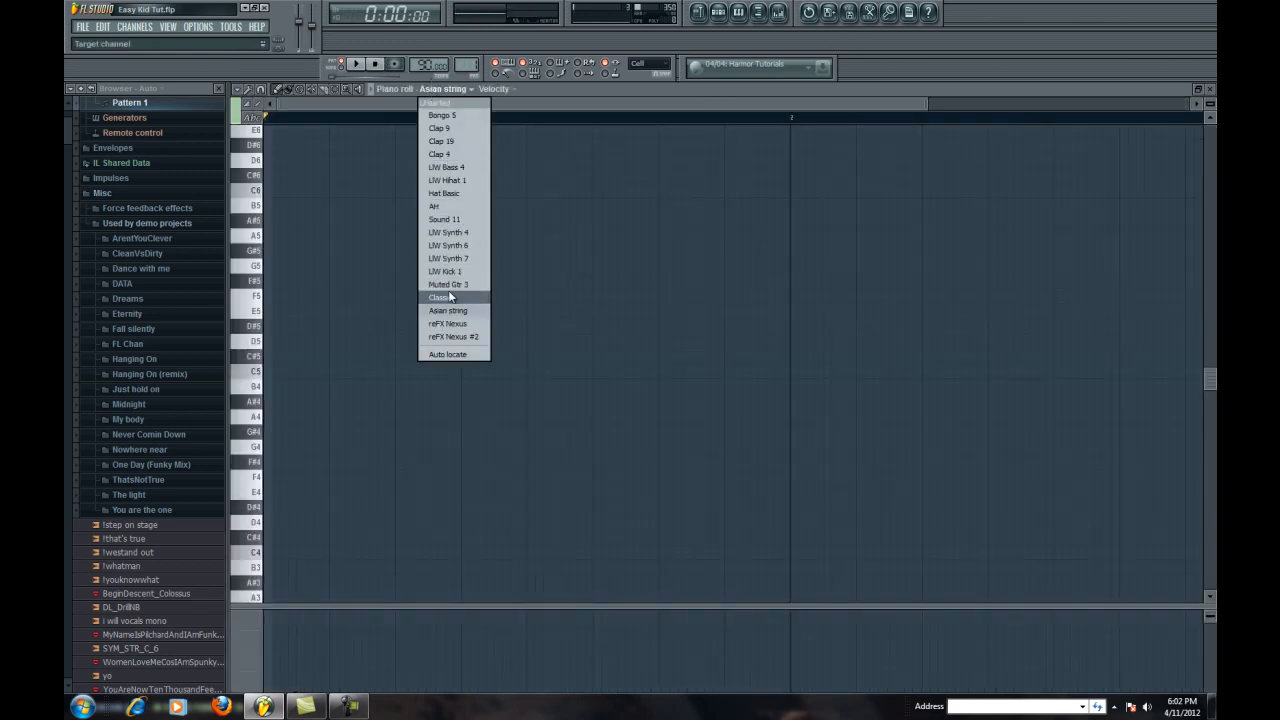
pyautogui.click(443, 115)
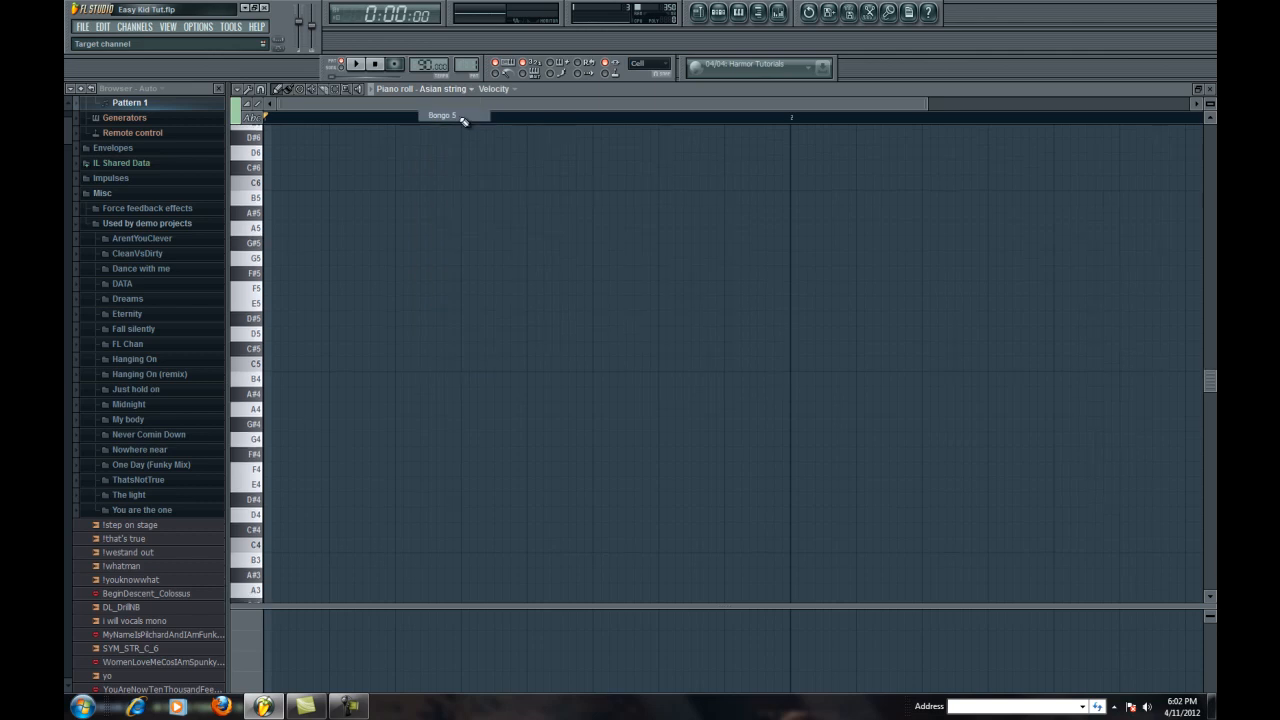
pyautogui.click(457, 363)
pyautogui.moveTo(531, 364)
pyautogui.mouseDown()
pyautogui.moveTo(452, 366)
pyautogui.moveTo(516, 364)
pyautogui.mouseUp()
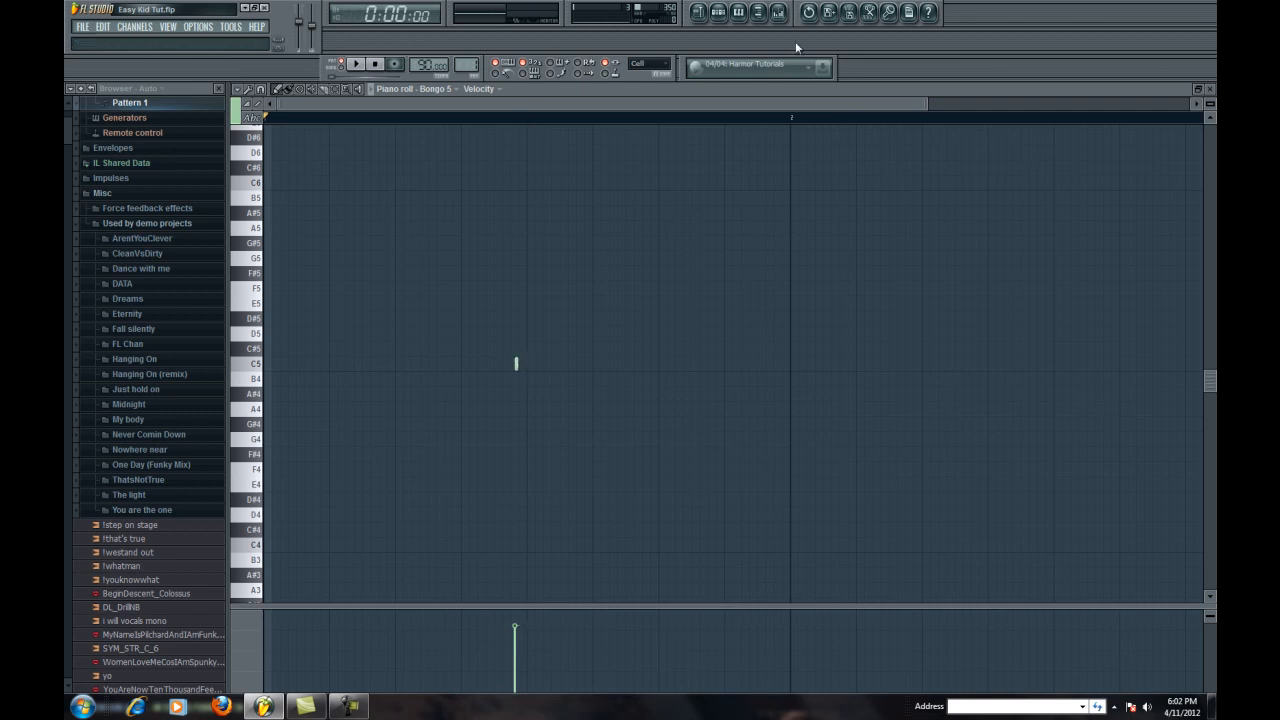
# Step: Align the C5 note to step 16 and add three more to form a run of four short notes across steps 15 and 16
pyautogui.moveTo(930, 107); pyautogui.dragTo(816, 106)
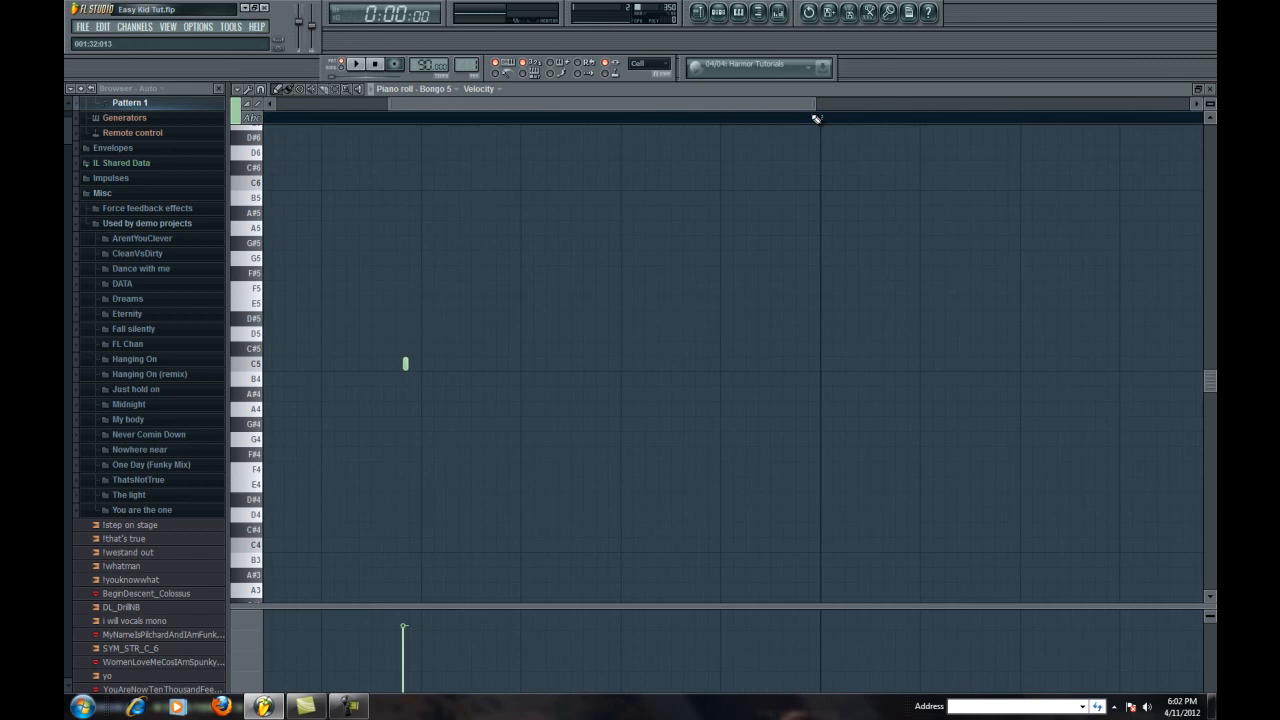
pyautogui.moveTo(404, 364); pyautogui.dragTo(399, 364)
pyautogui.doubleClick(401, 364)
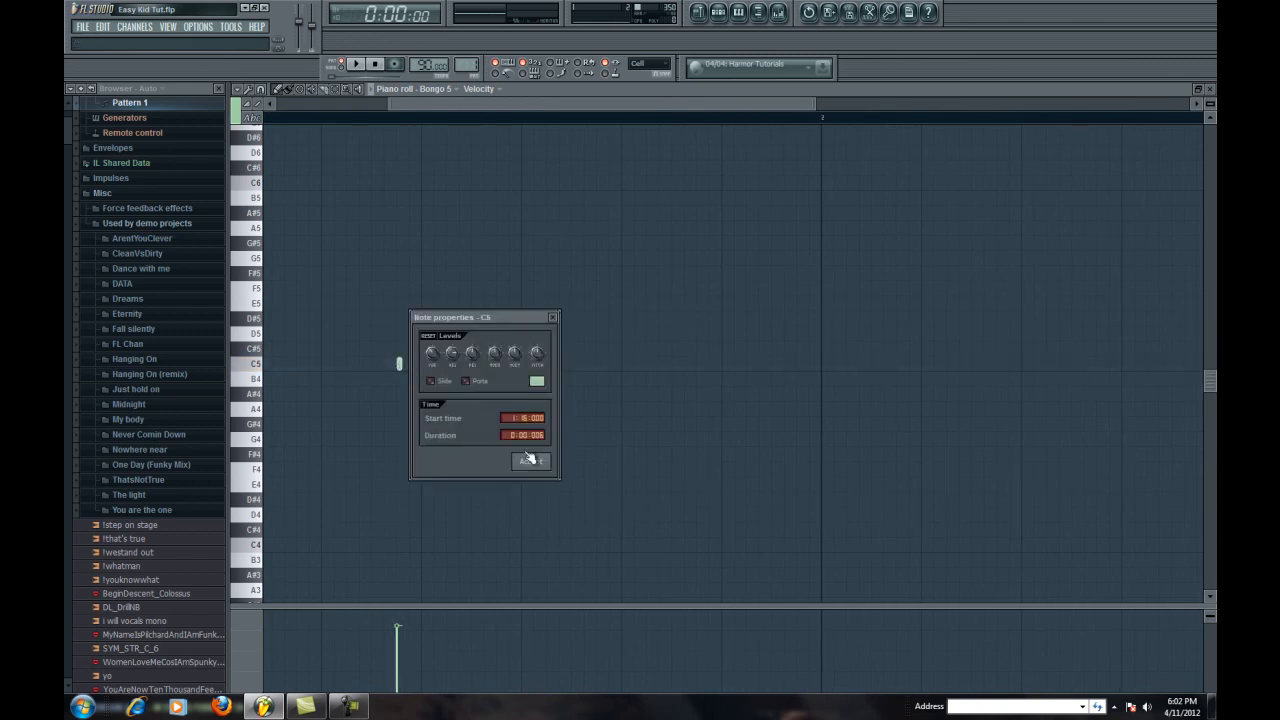
pyautogui.click(529, 459)
pyautogui.click(414, 364)
pyautogui.click(388, 364)
pyautogui.click(378, 364)
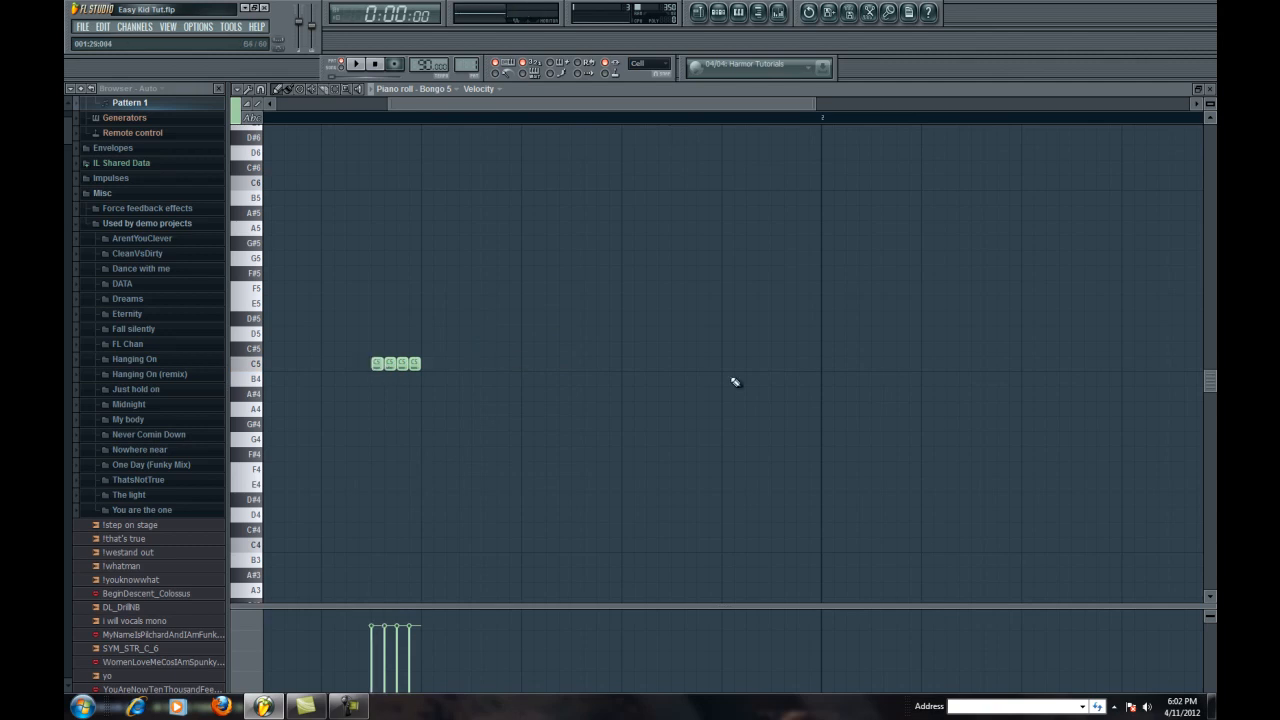
# Step: Draw a gently sloping pan curve over the four Bongo 5 notes and repeat the run across steps 31 and 32
pyautogui.click(482, 89)
pyautogui.click(495, 112)
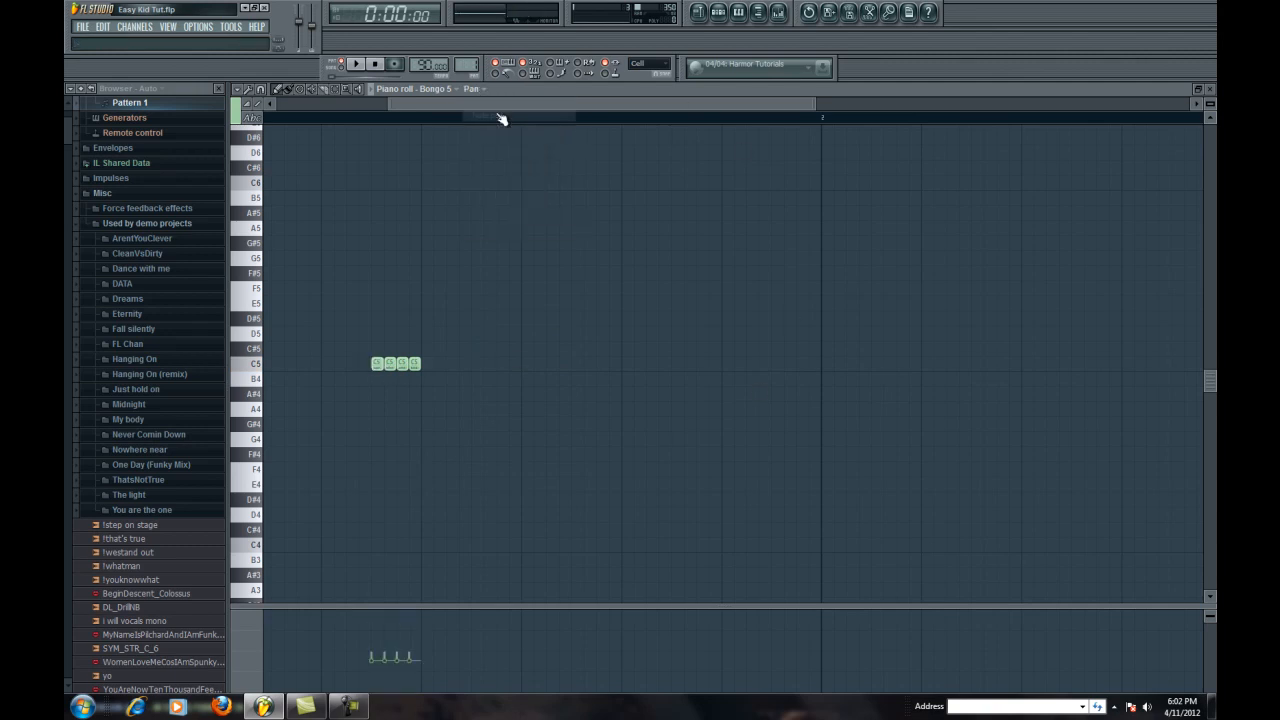
pyautogui.moveTo(373, 656); pyautogui.dragTo(420, 652)
pyautogui.click(474, 89)
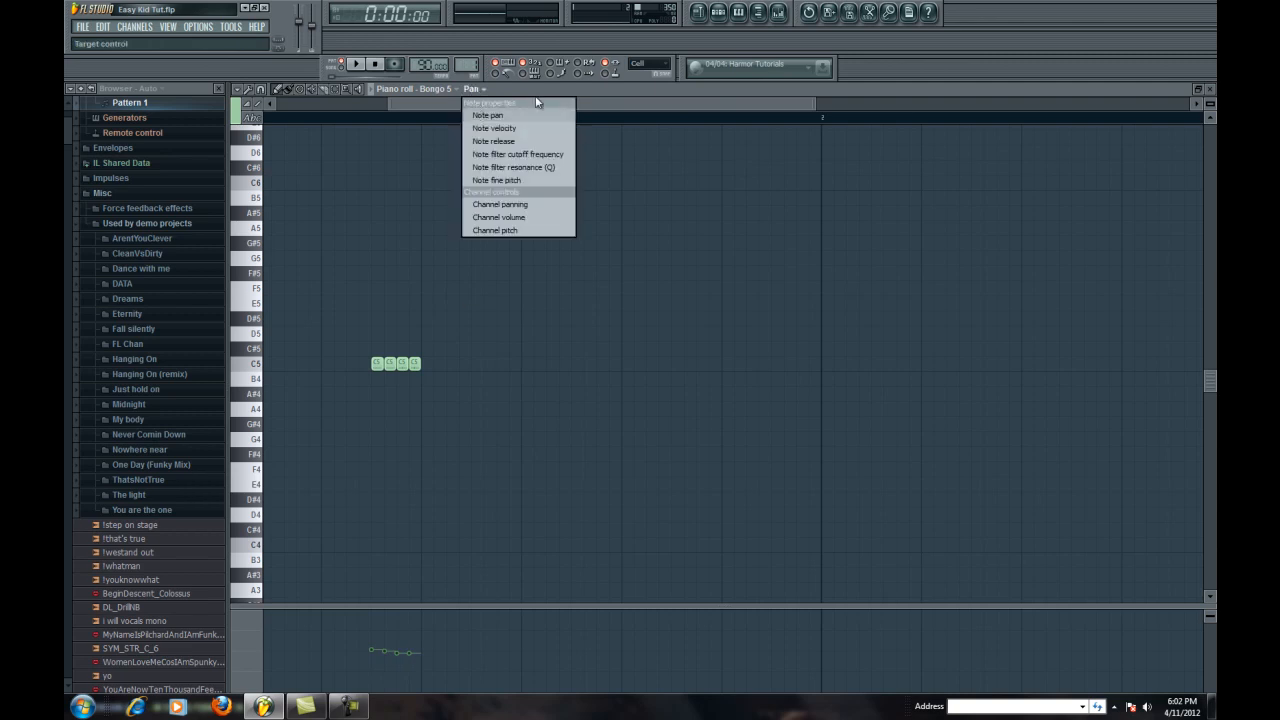
pyautogui.moveTo(790, 364)
pyautogui.mouseDown()
pyautogui.moveTo(813, 365)
pyautogui.moveTo(783, 363)
pyautogui.mouseUp()
# Step: Return to the step sequencer and play back Pattern 1 with the bongo notes
pyautogui.click(699, 13)
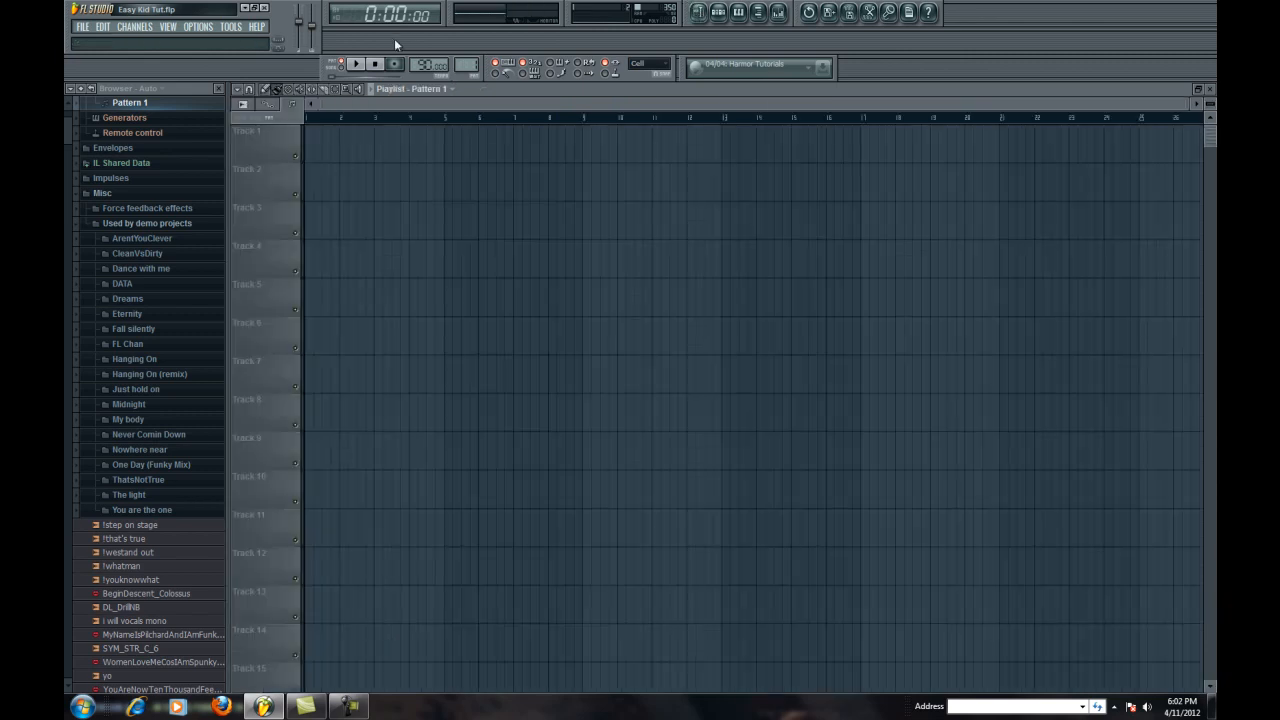
pyautogui.click(720, 15)
pyautogui.press('space')
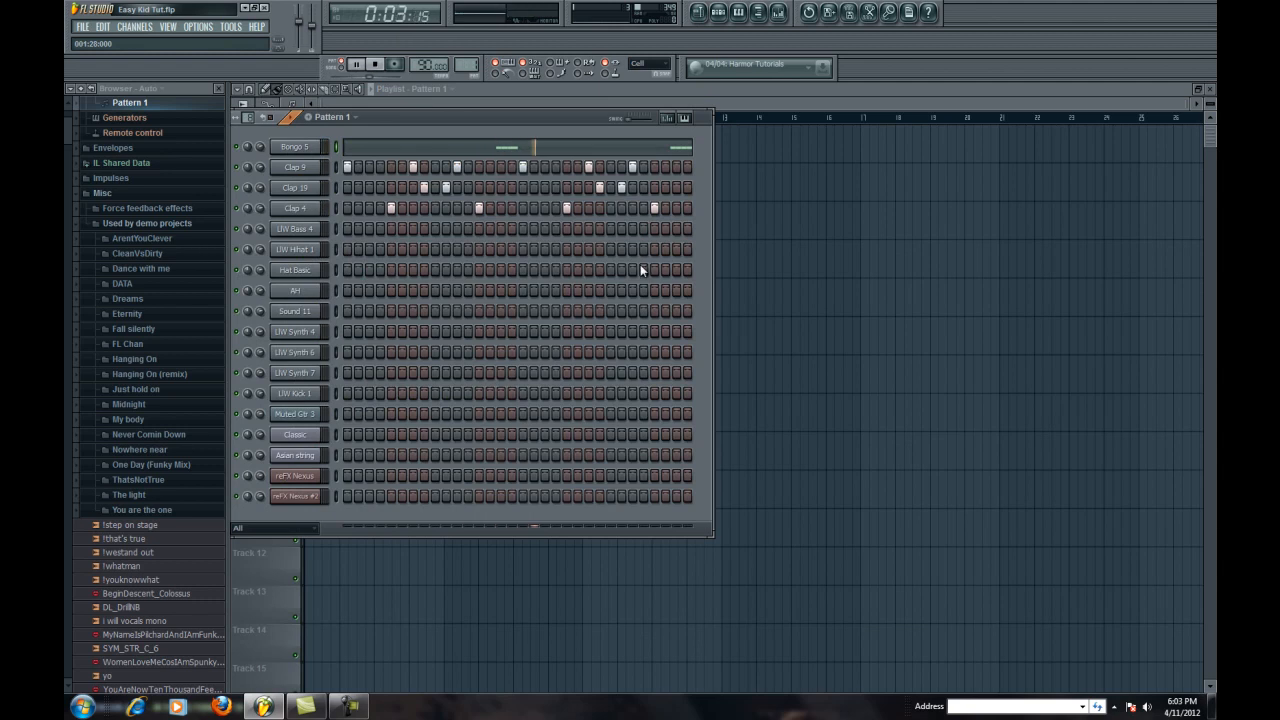
pyautogui.click(378, 66)
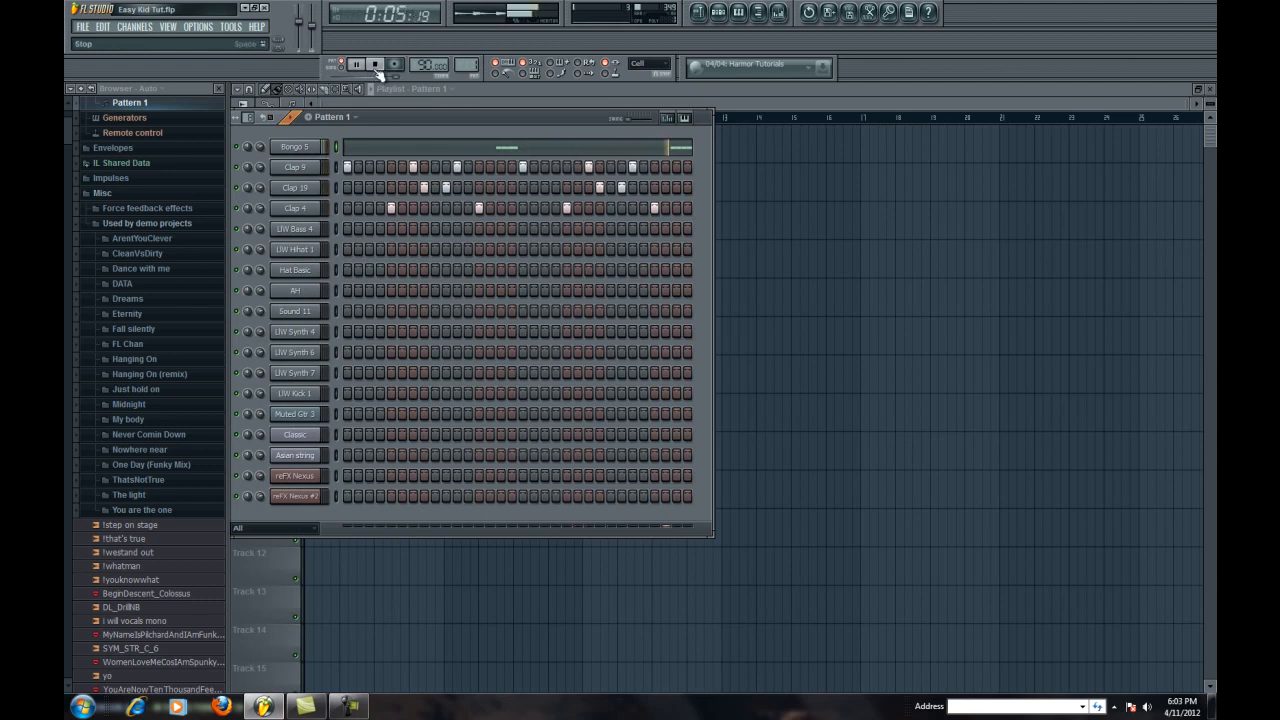
# Step: Add AH hits on steps 5, 13, 21 and 29 and audition the pattern
pyautogui.click(378, 66)
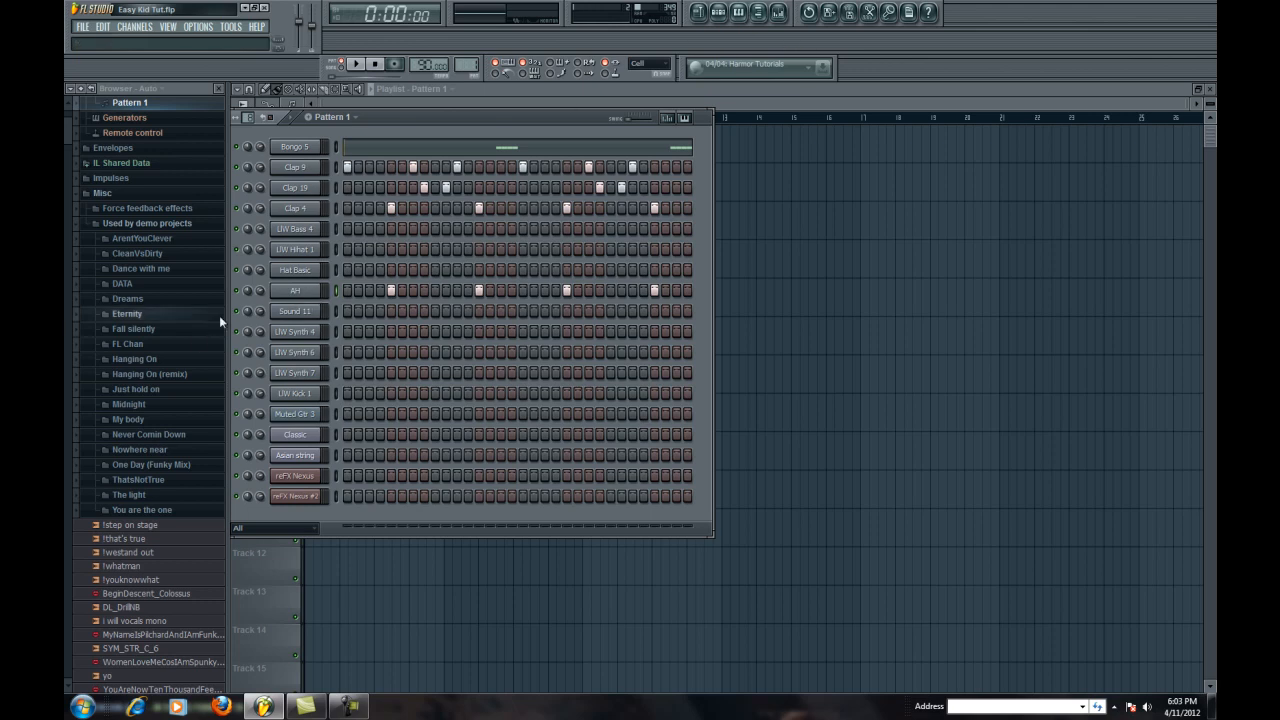
pyautogui.click(355, 63)
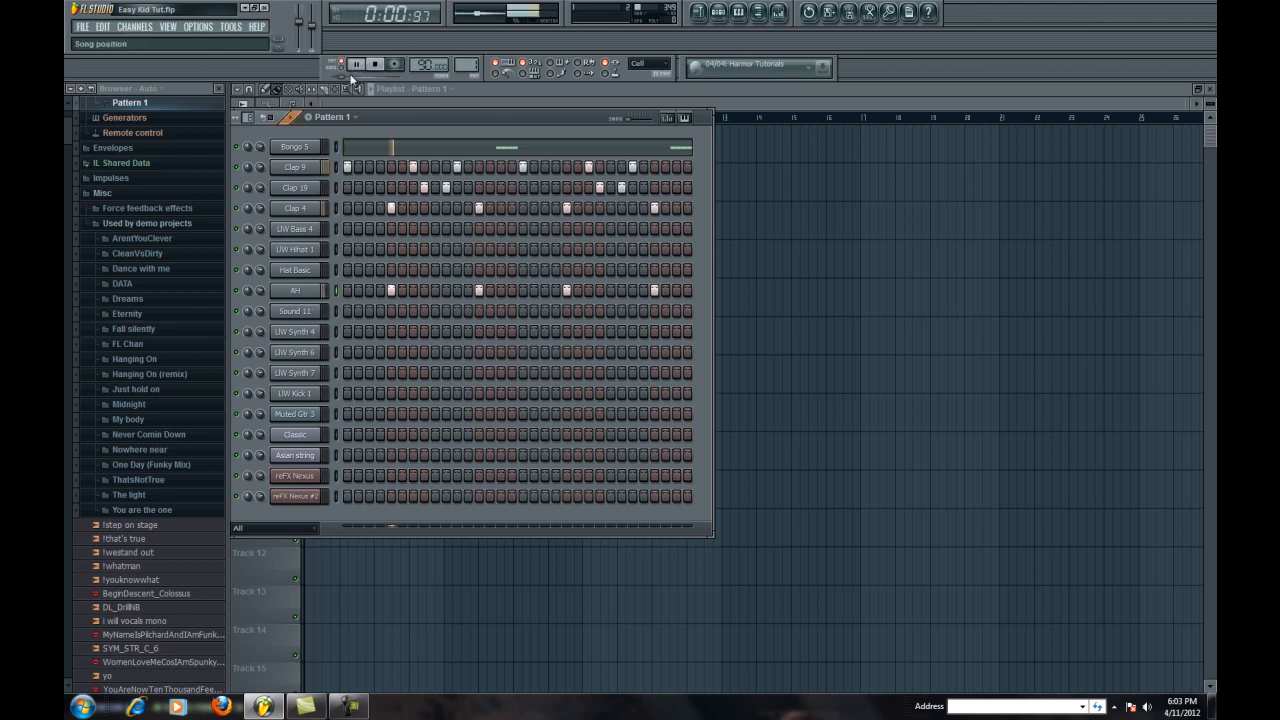
pyautogui.click(374, 64)
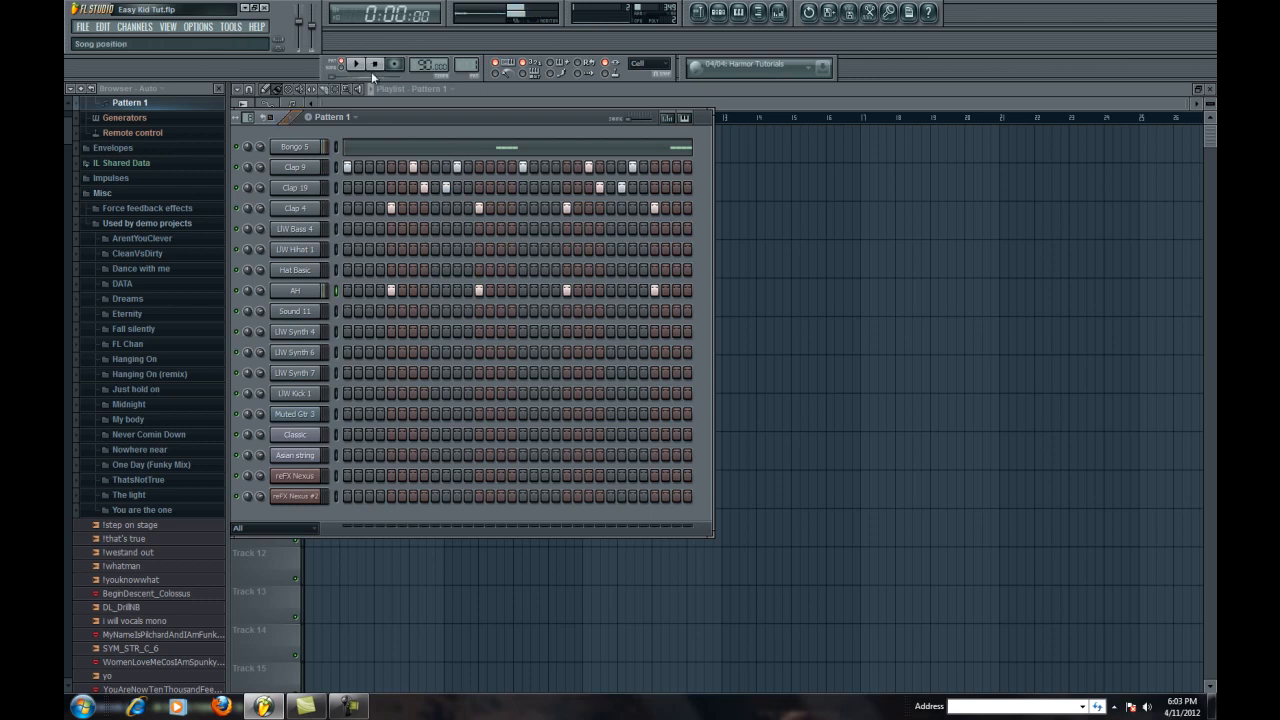
# Step: Route the AH channel to mixer Insert 1 and load Fruity Reeverb 2 in that track's first effect slot
pyautogui.click(295, 291)
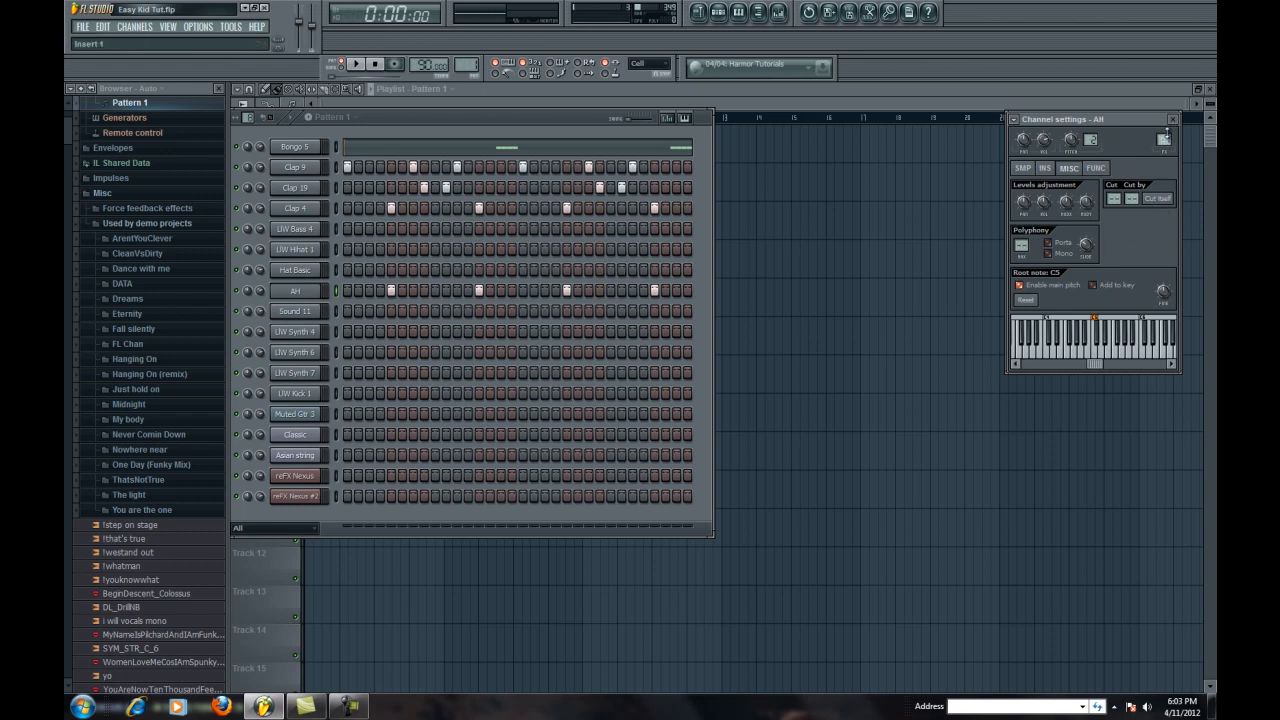
pyautogui.click(778, 12)
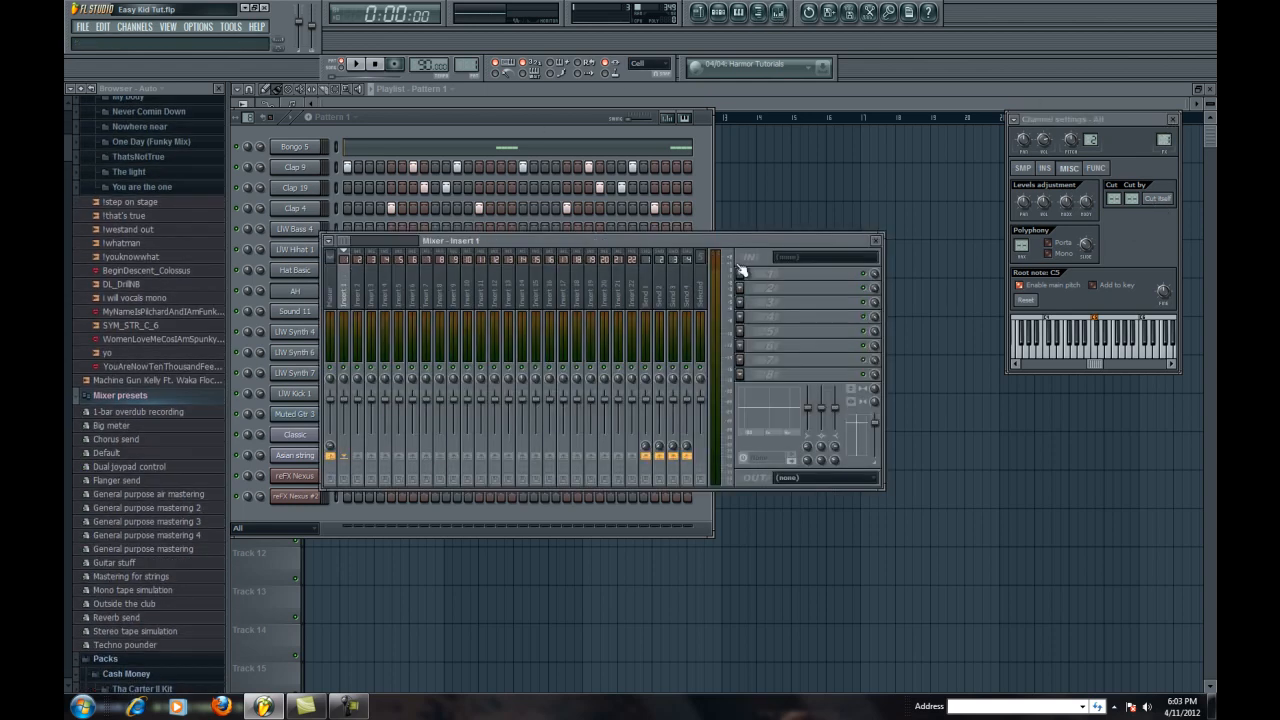
pyautogui.click(757, 269)
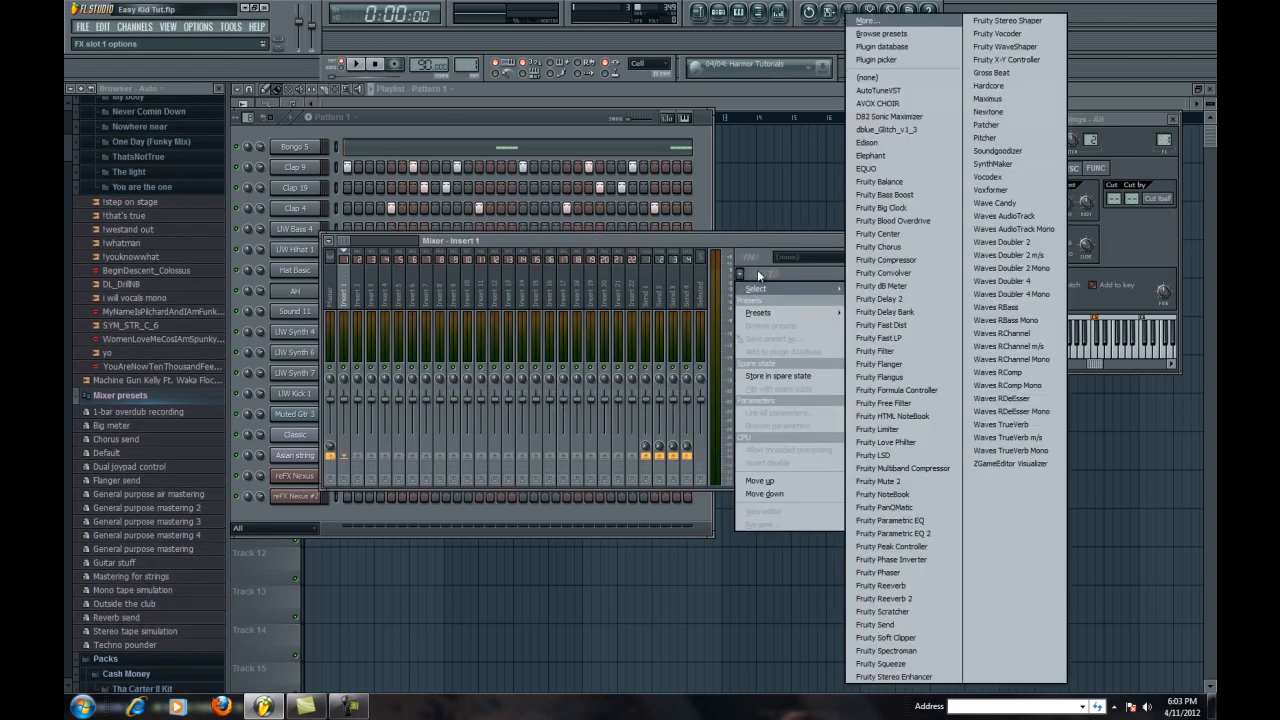
pyautogui.click(914, 598)
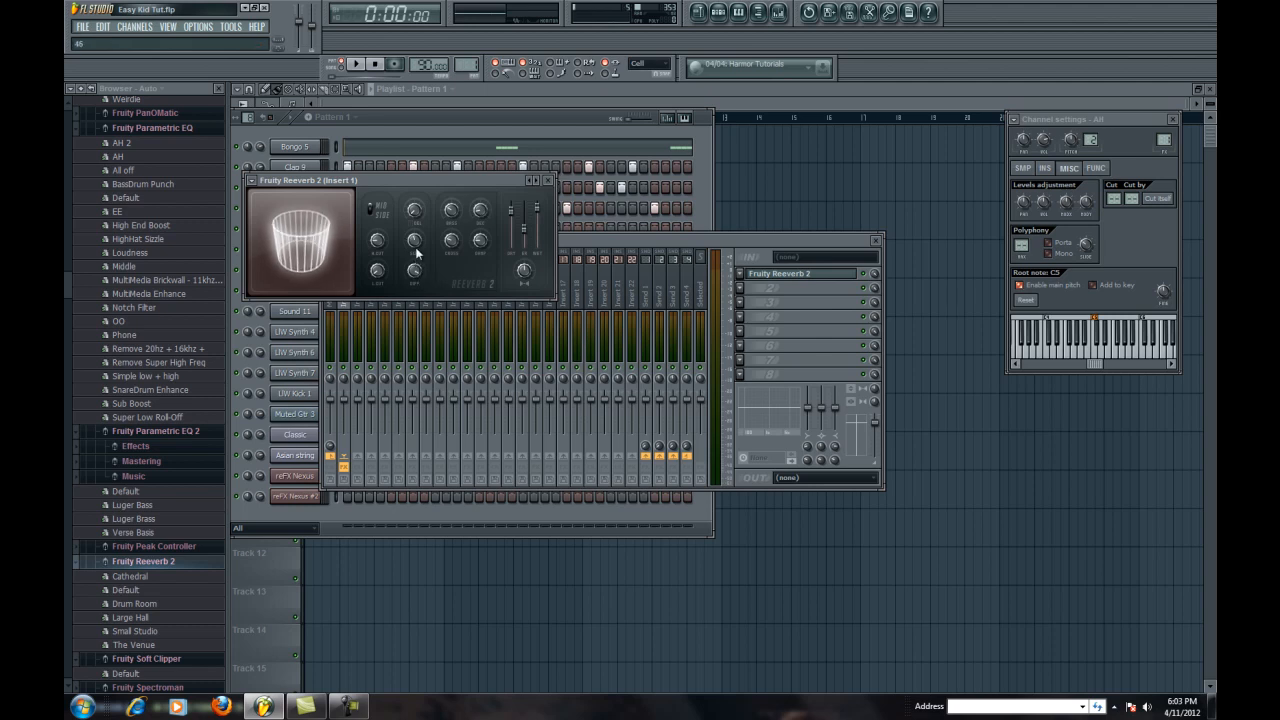
pyautogui.click(547, 180)
# Step: Play the pattern and lower the AH channel's volume to about 62%
pyautogui.click(355, 63)
pyautogui.click(400, 116)
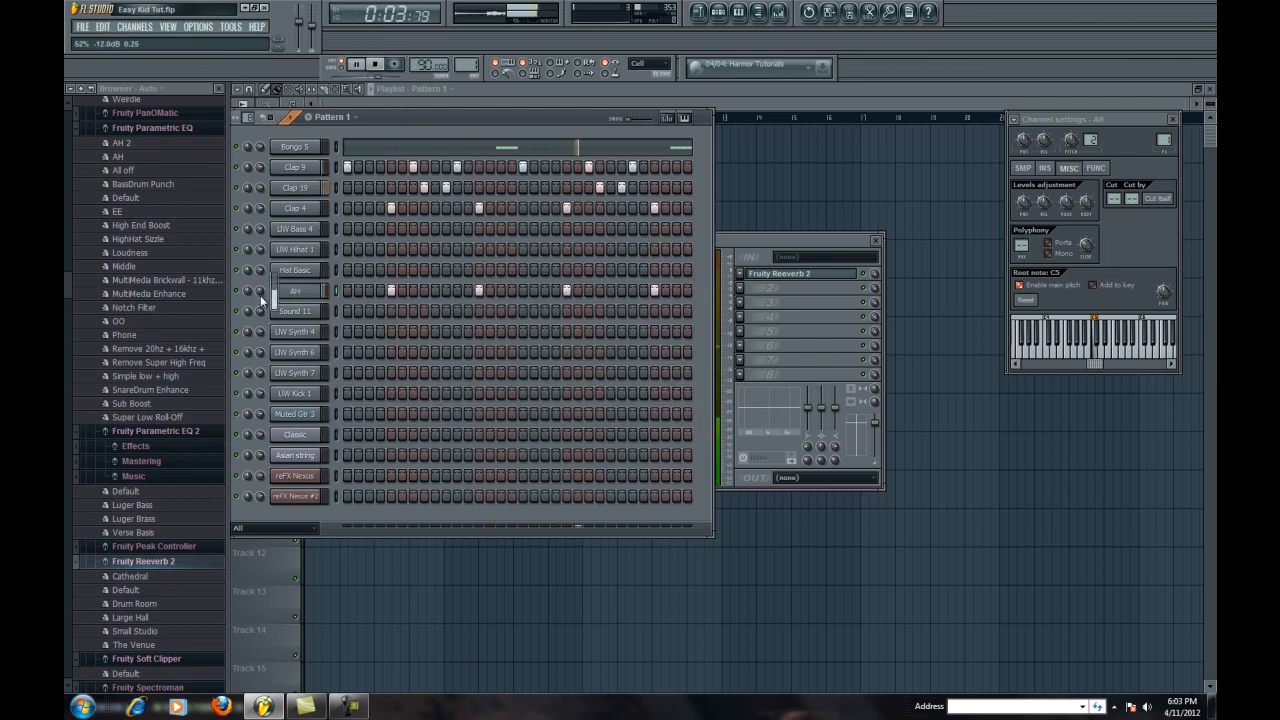
pyautogui.click(375, 63)
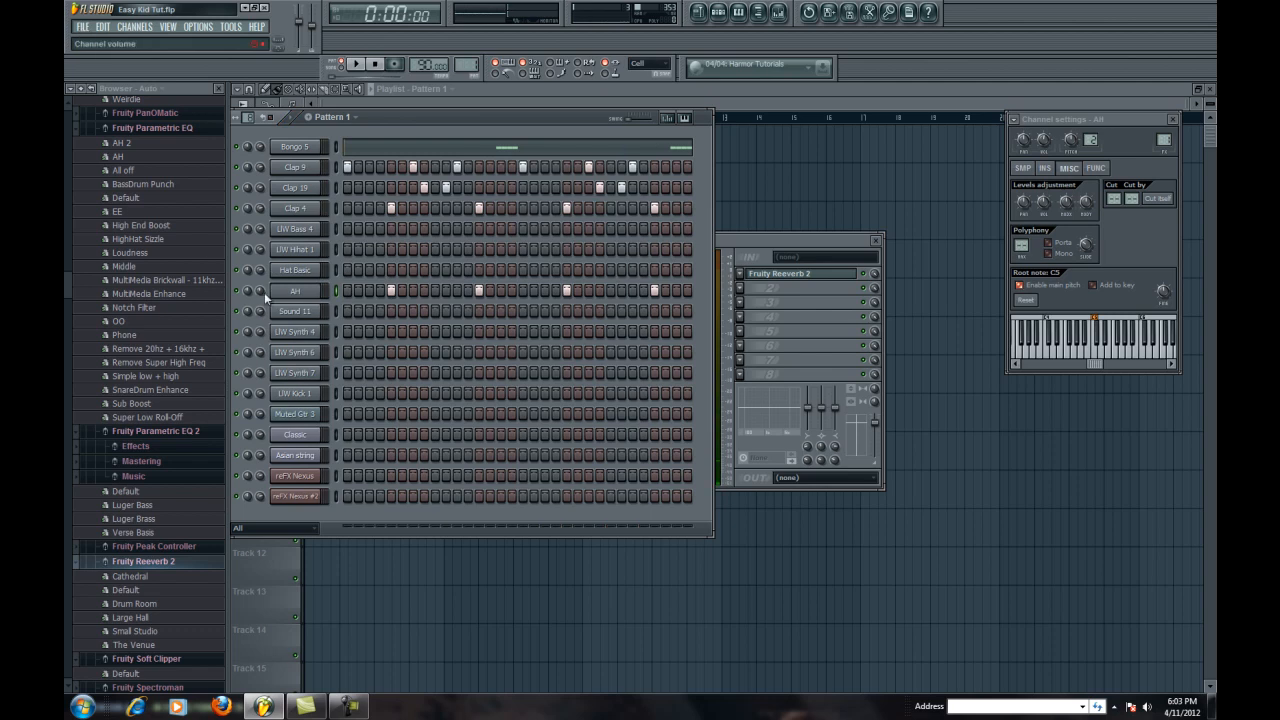
pyautogui.moveTo(261, 293); pyautogui.dragTo(262, 299)
# Step: Check the Sound 11 channel's sample settings and add Sound 11 hits on steps 30 and 31
pyautogui.click(307, 313)
pyautogui.click(1023, 168)
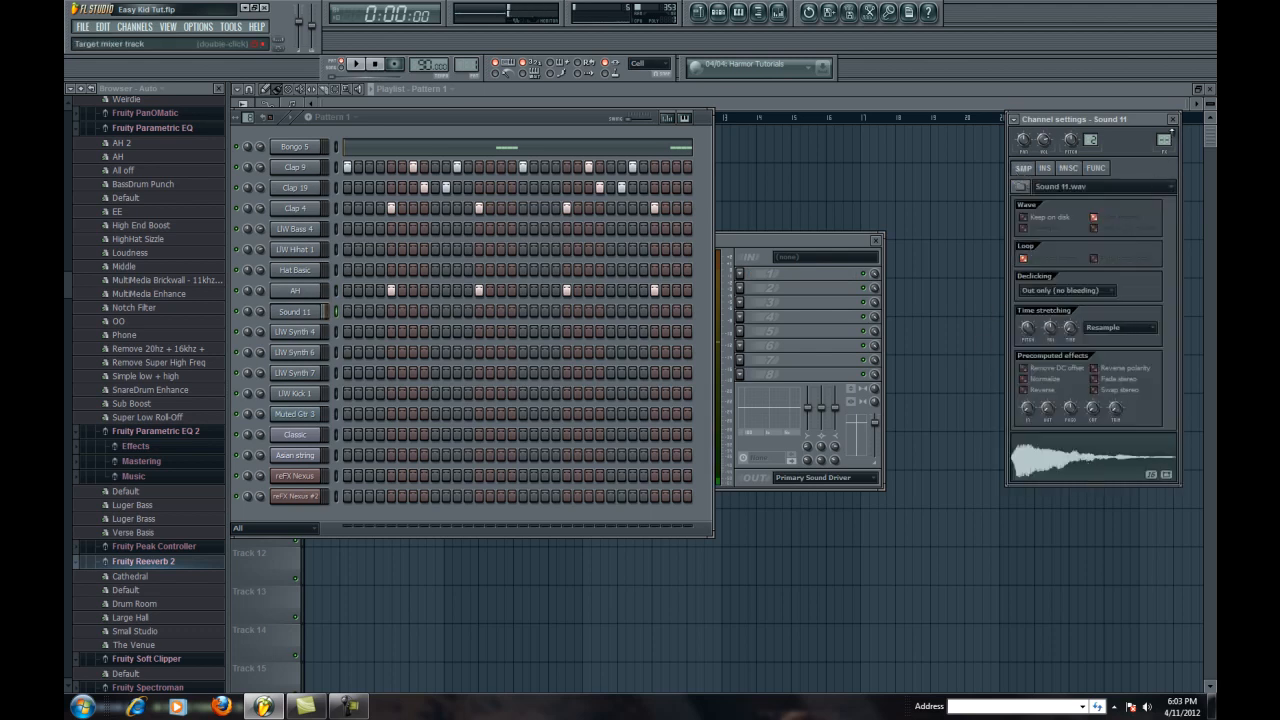
pyautogui.click(1173, 119)
pyautogui.click(676, 311)
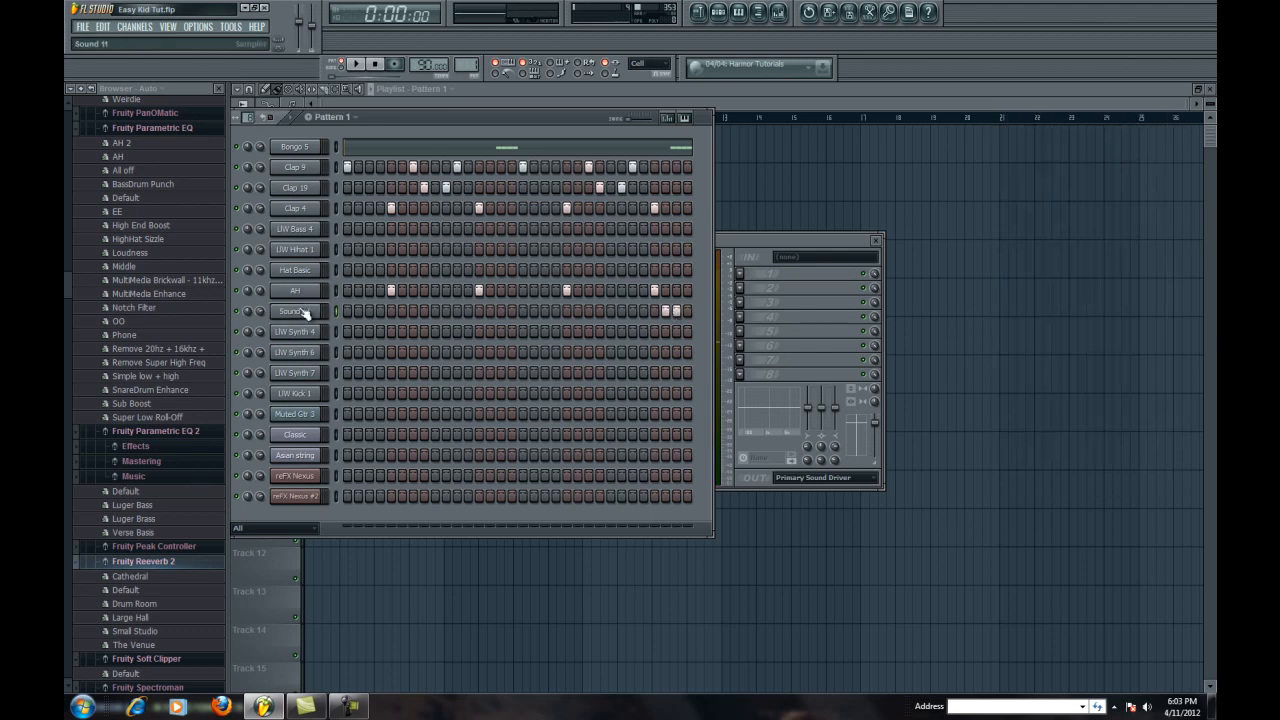
# Step: Route the Sound 11 channel to mixer Insert 1 and audition the pattern
pyautogui.click(305, 311)
pyautogui.moveTo(1163, 142); pyautogui.dragTo(1165, 137)
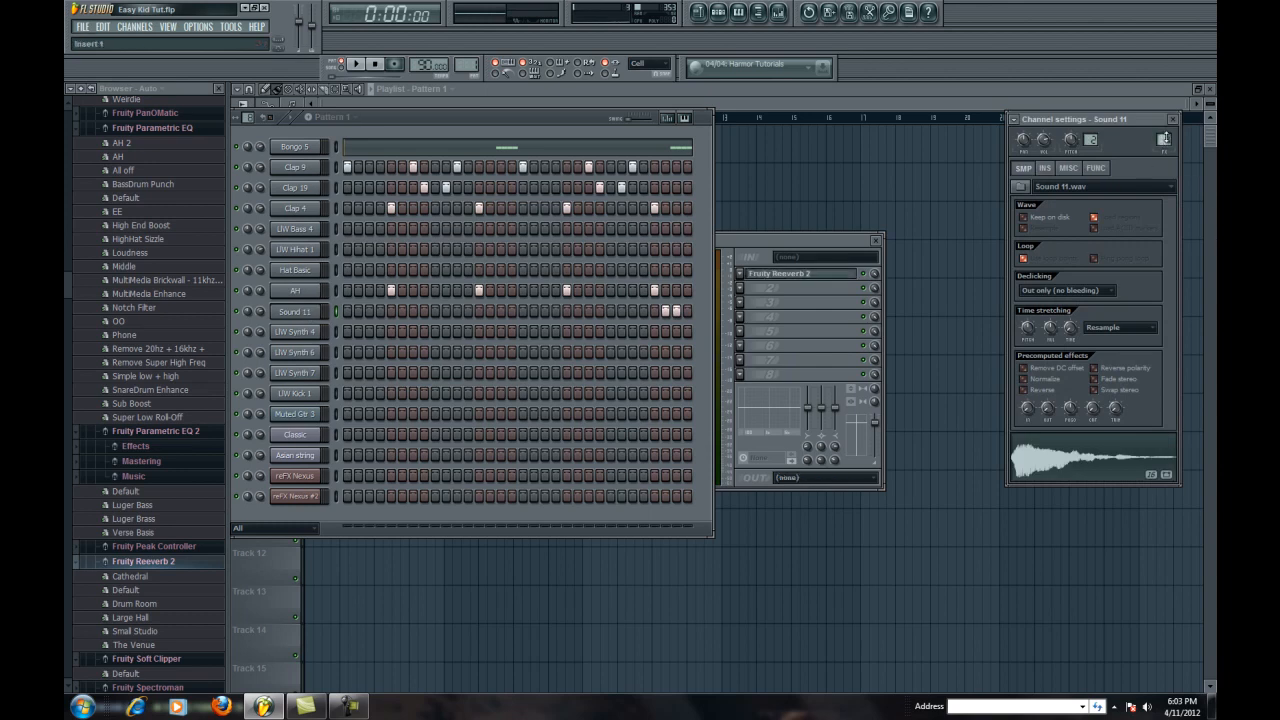
pyautogui.click(355, 64)
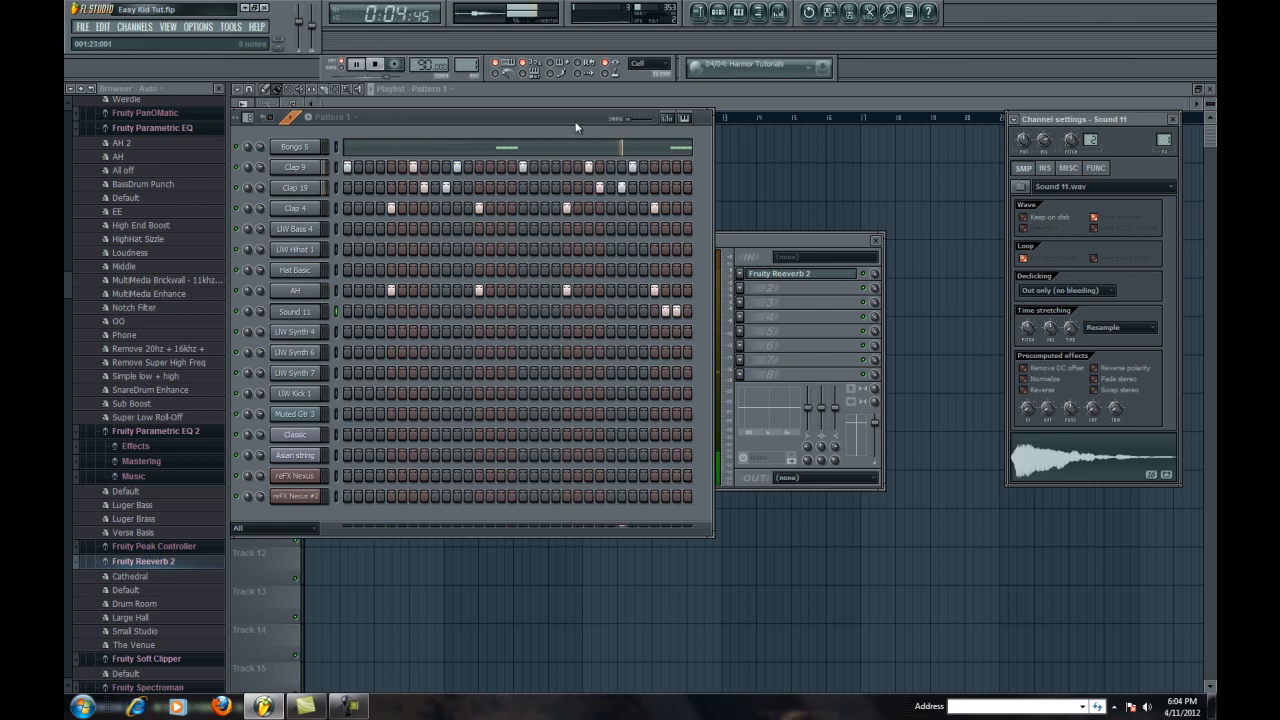
pyautogui.click(375, 64)
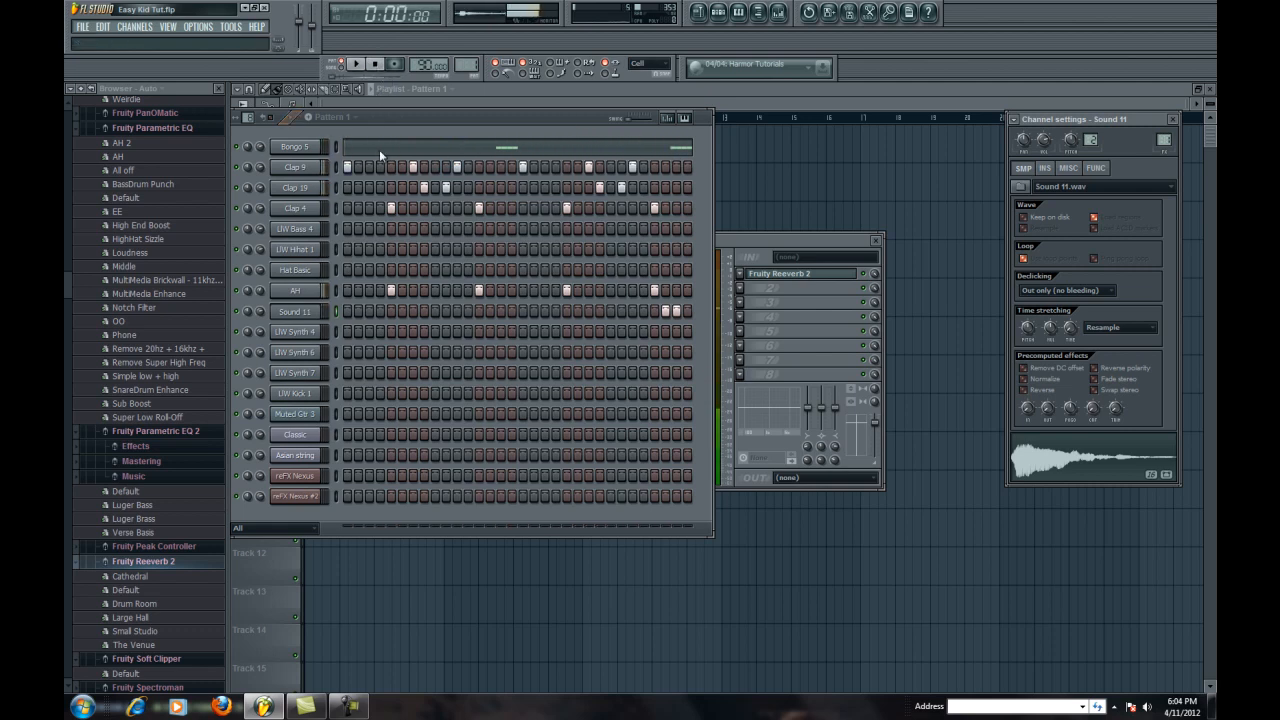
# Step: Inspect the Fruity Reeverb 2 settings on mixer Insert 1, close the effect and bring the Pattern 1 sequencer forward
pyautogui.click(780, 274)
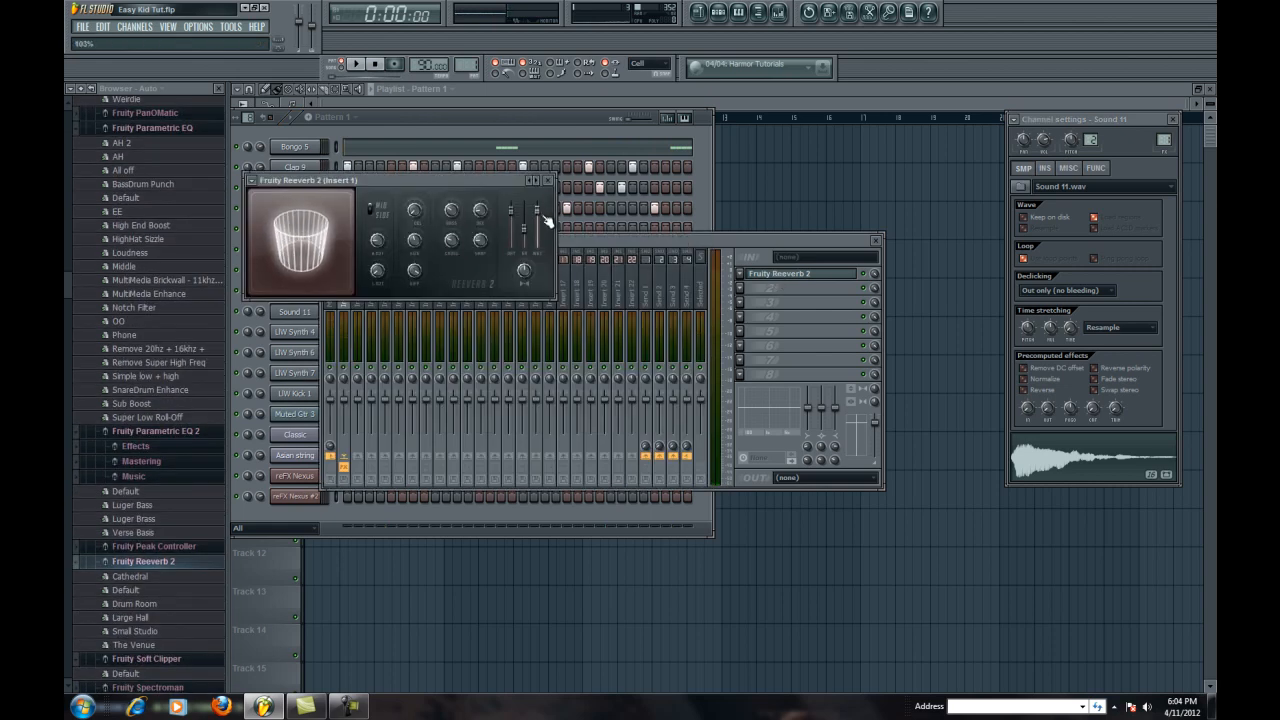
pyautogui.click(547, 180)
pyautogui.click(572, 111)
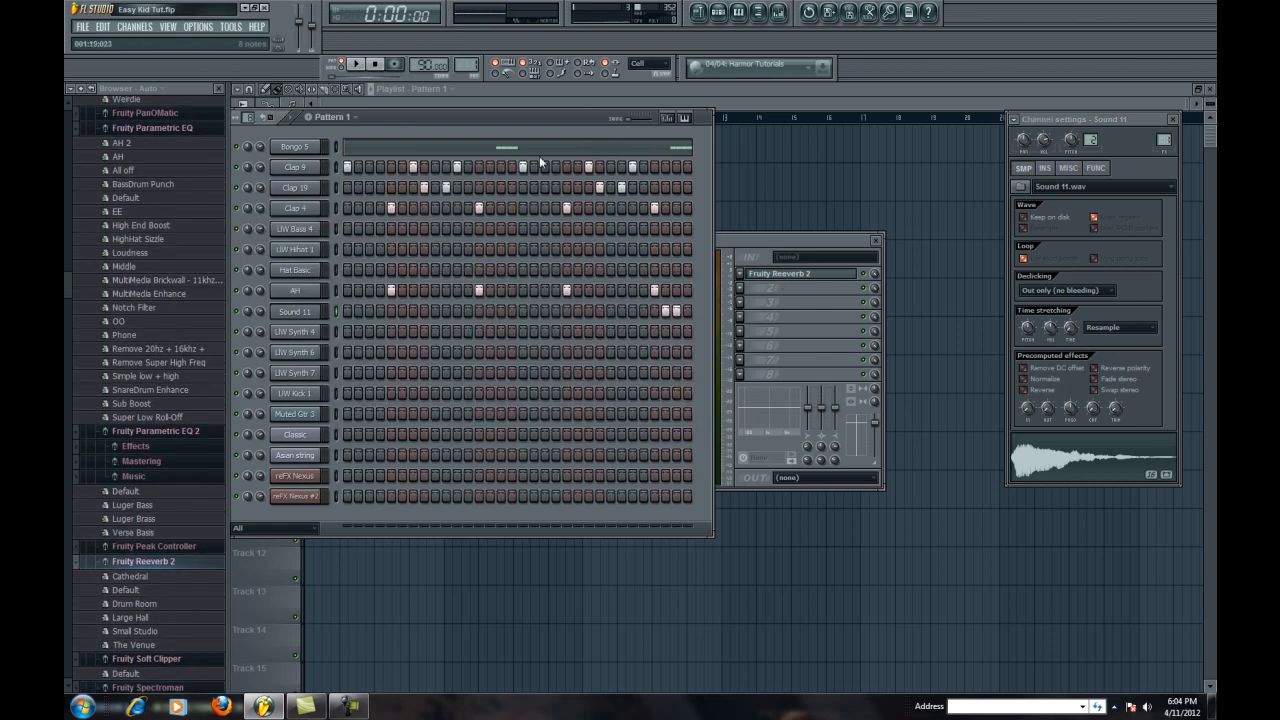
# Step: Fill the Hat Basic channel in Pattern 1 with a hit every 4 steps
pyautogui.rightClick(320, 249)
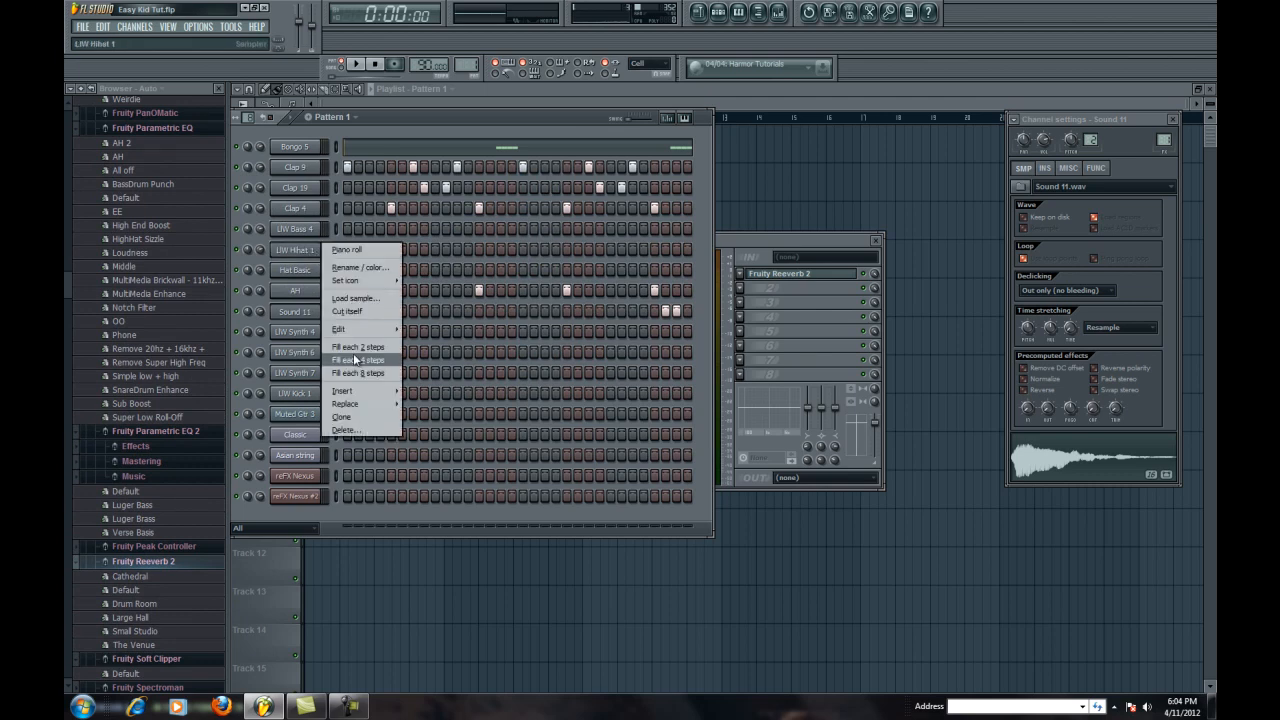
pyautogui.click(352, 356)
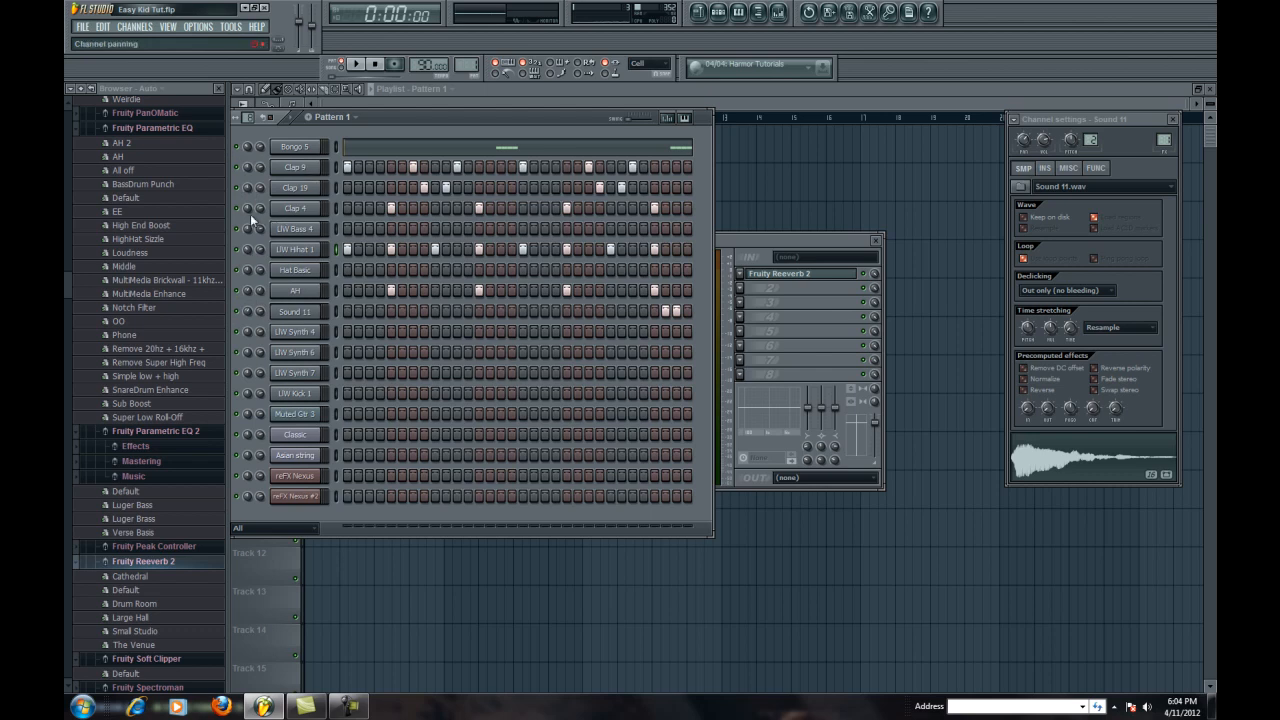
pyautogui.moveTo(247, 185); pyautogui.dragTo(247, 195)
pyautogui.rightClick(286, 273)
pyautogui.click(350, 381)
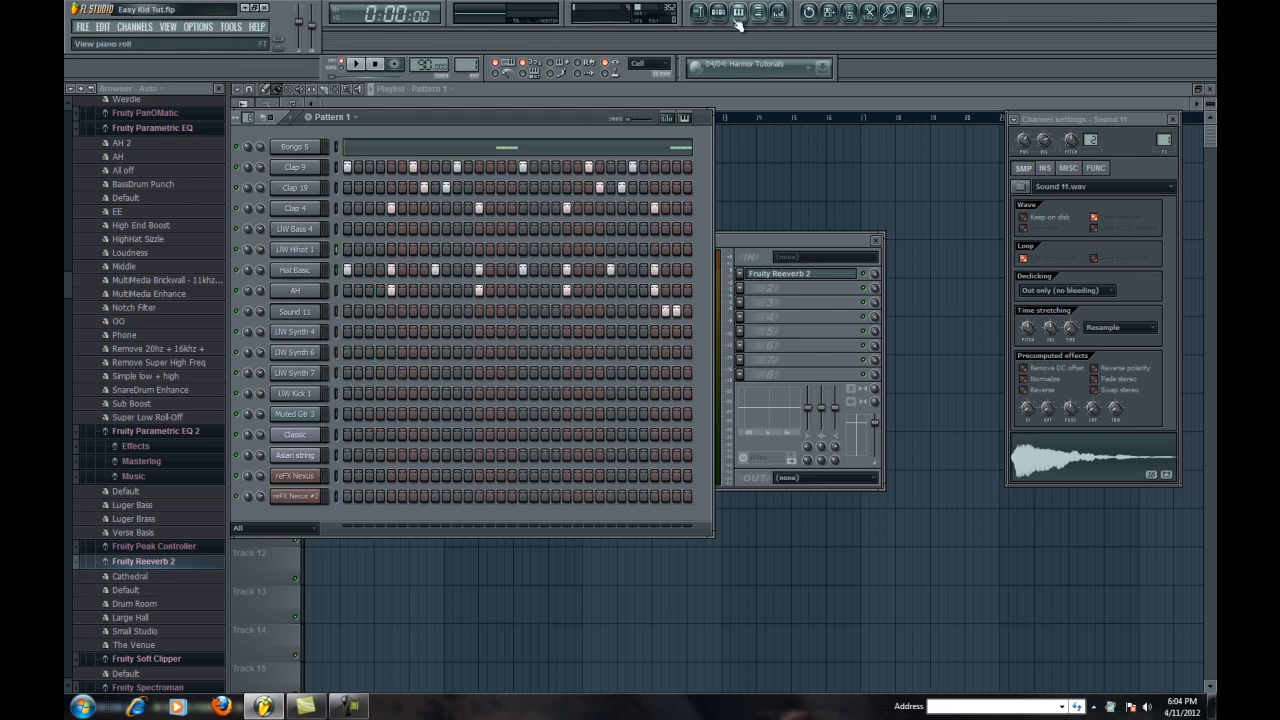
# Step: Open the LIW Hihat 1 piano roll and place C5 notes every two steps from step 1 through step 15
pyautogui.click(739, 12)
pyautogui.click(448, 89)
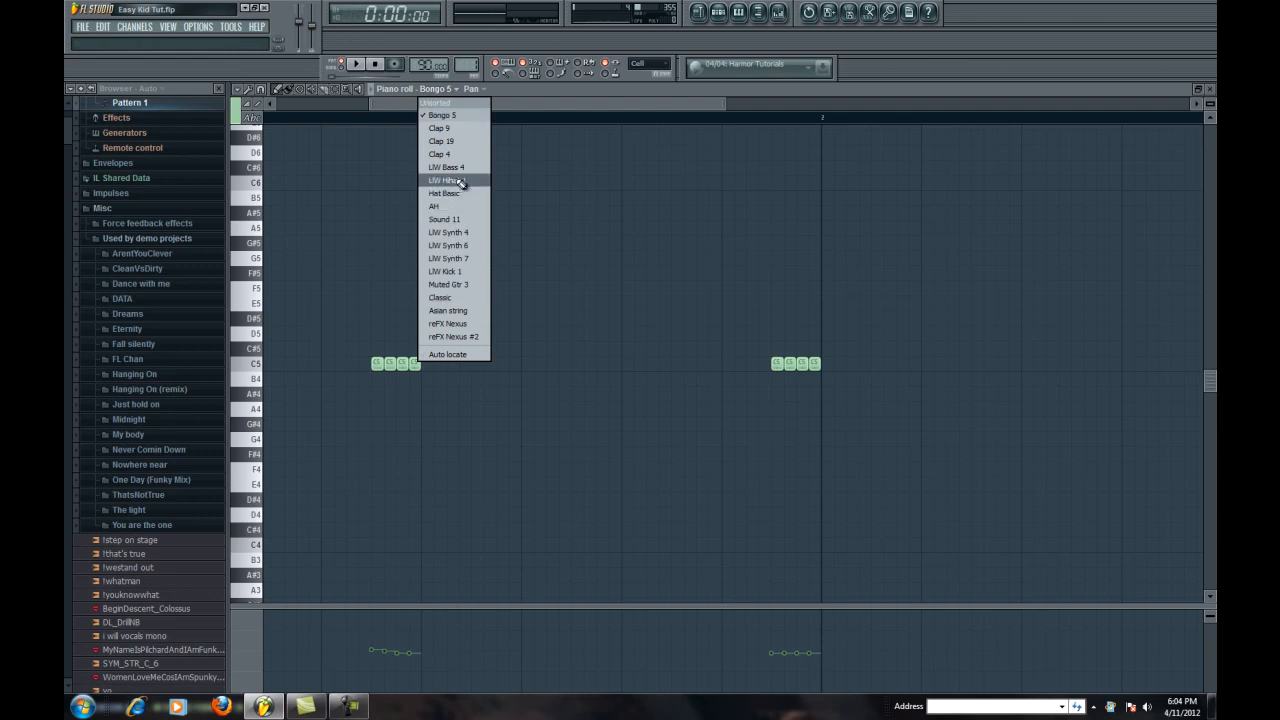
pyautogui.click(455, 180)
pyautogui.moveTo(428, 106); pyautogui.dragTo(214, 157)
pyautogui.click(269, 363)
pyautogui.click(320, 363)
pyautogui.click(414, 363)
pyautogui.click(469, 363)
pyautogui.click(518, 363)
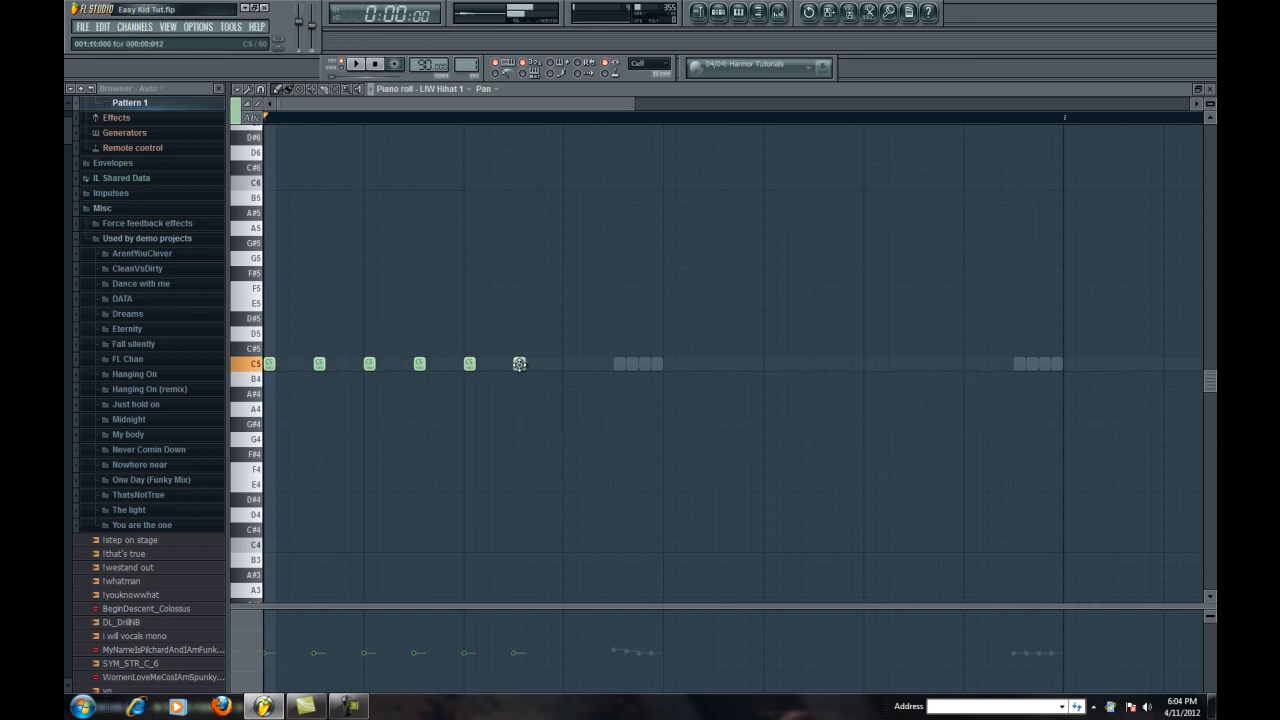
pyautogui.click(566, 363)
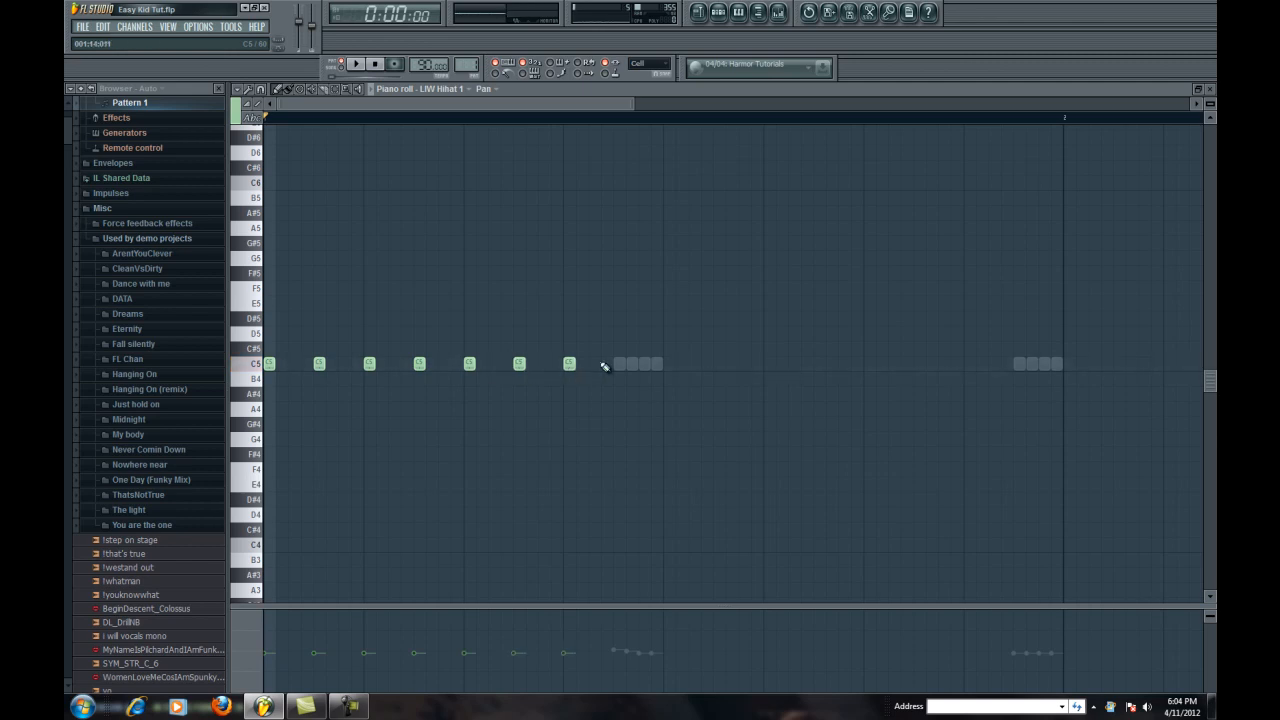
pyautogui.click(617, 364)
pyautogui.click(669, 364)
pyautogui.click(719, 364)
# Step: Build a quick hi-hat roll of shorter C5 notes between the hits on steps 7 and 9
pyautogui.click(406, 364)
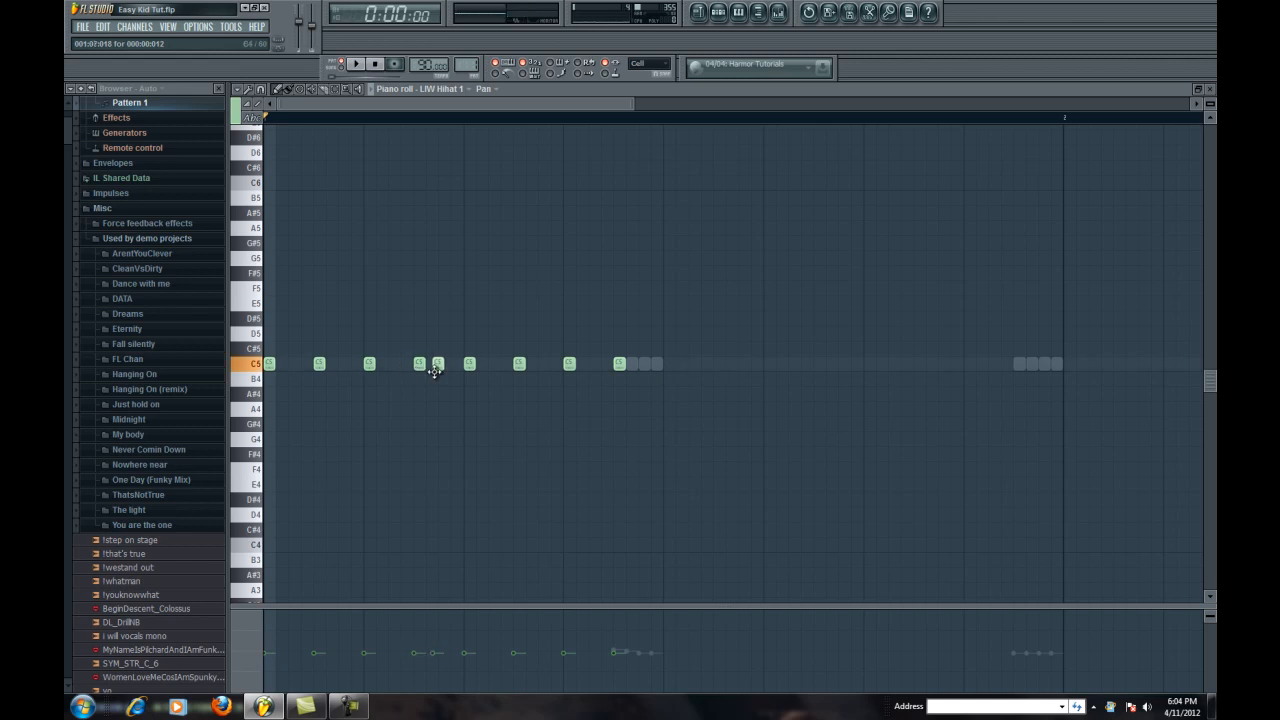
pyautogui.moveTo(432, 368); pyautogui.dragTo(438, 366)
pyautogui.click(444, 364)
pyautogui.click(457, 364)
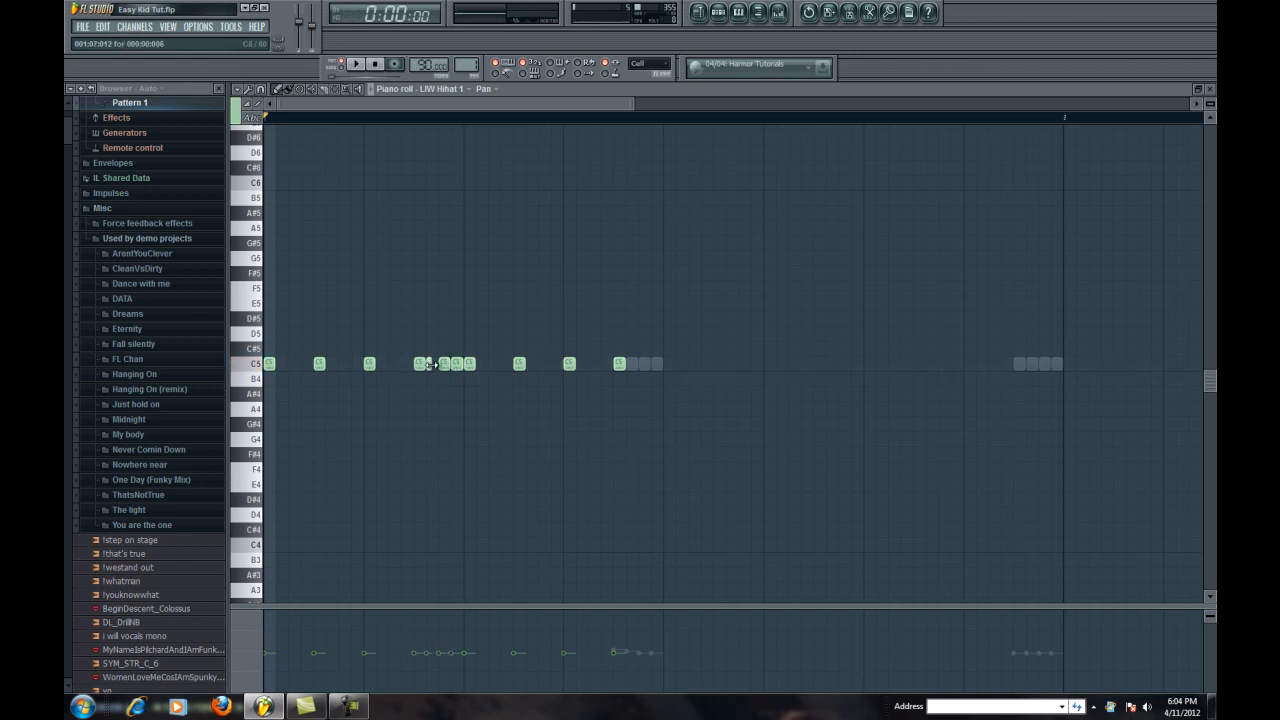
pyautogui.moveTo(437, 364); pyautogui.dragTo(440, 364)
pyautogui.click(434, 364)
pyautogui.click(432, 364)
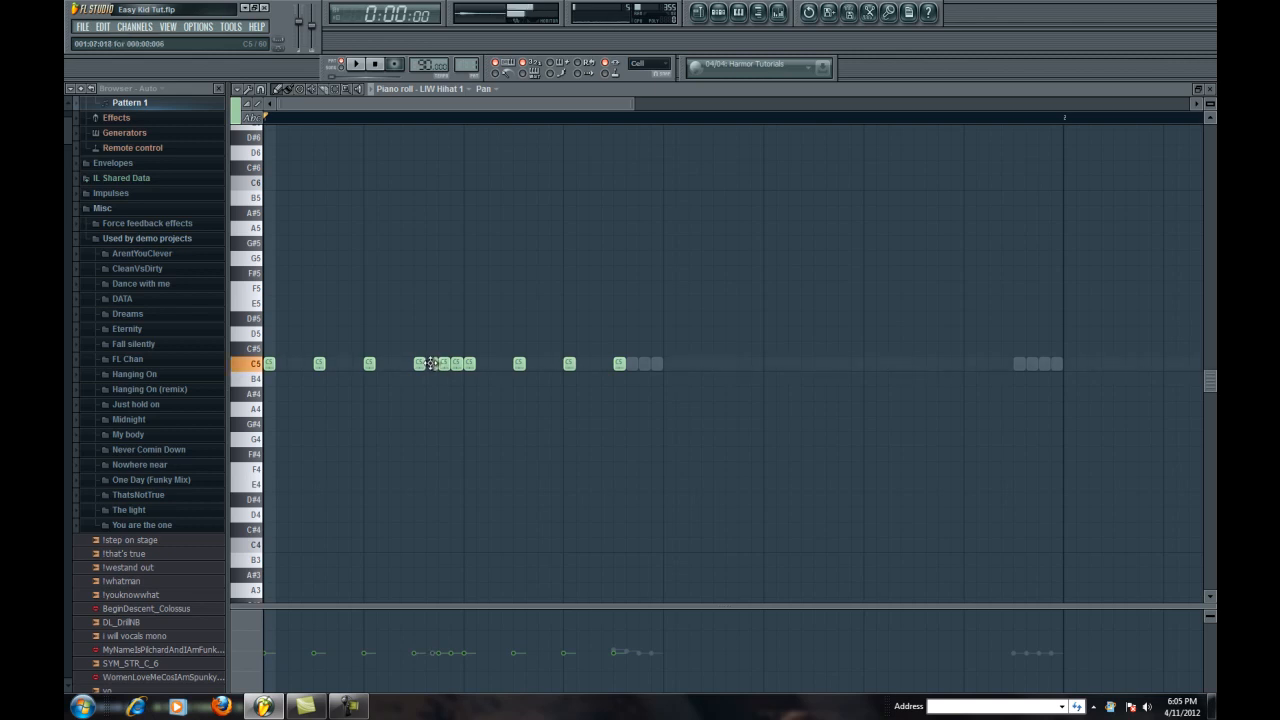
# Step: Adjust the end of the C5 roll during playback and delete the hi-hat notes on steps 13 and 15
pyautogui.click(355, 63)
pyautogui.click(456, 378)
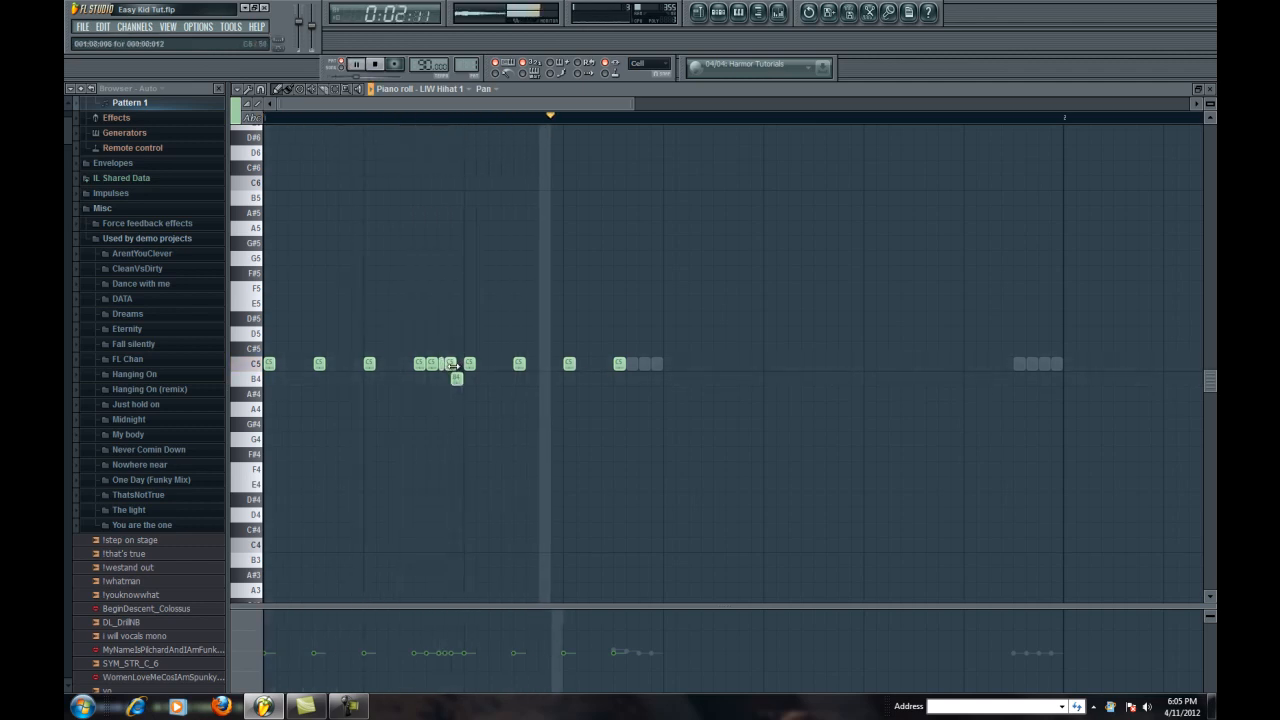
pyautogui.moveTo(456, 378); pyautogui.dragTo(459, 366)
pyautogui.rightClick(620, 366)
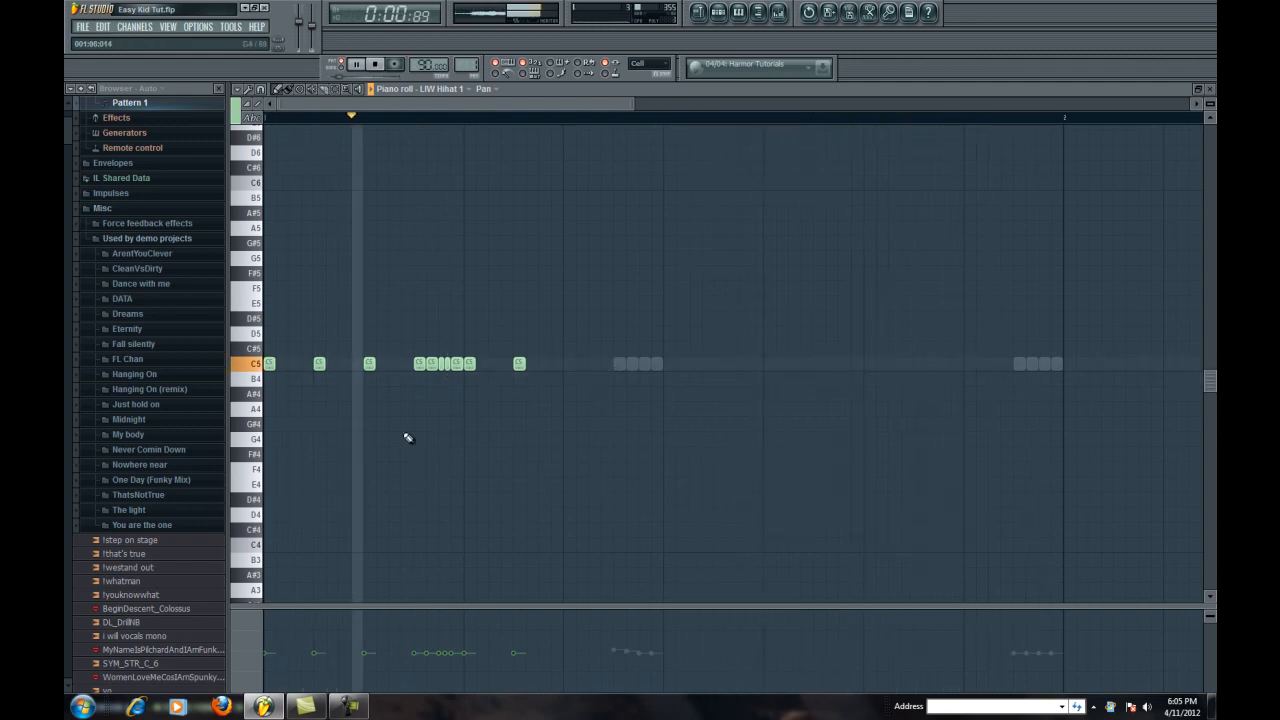
pyautogui.press('space')
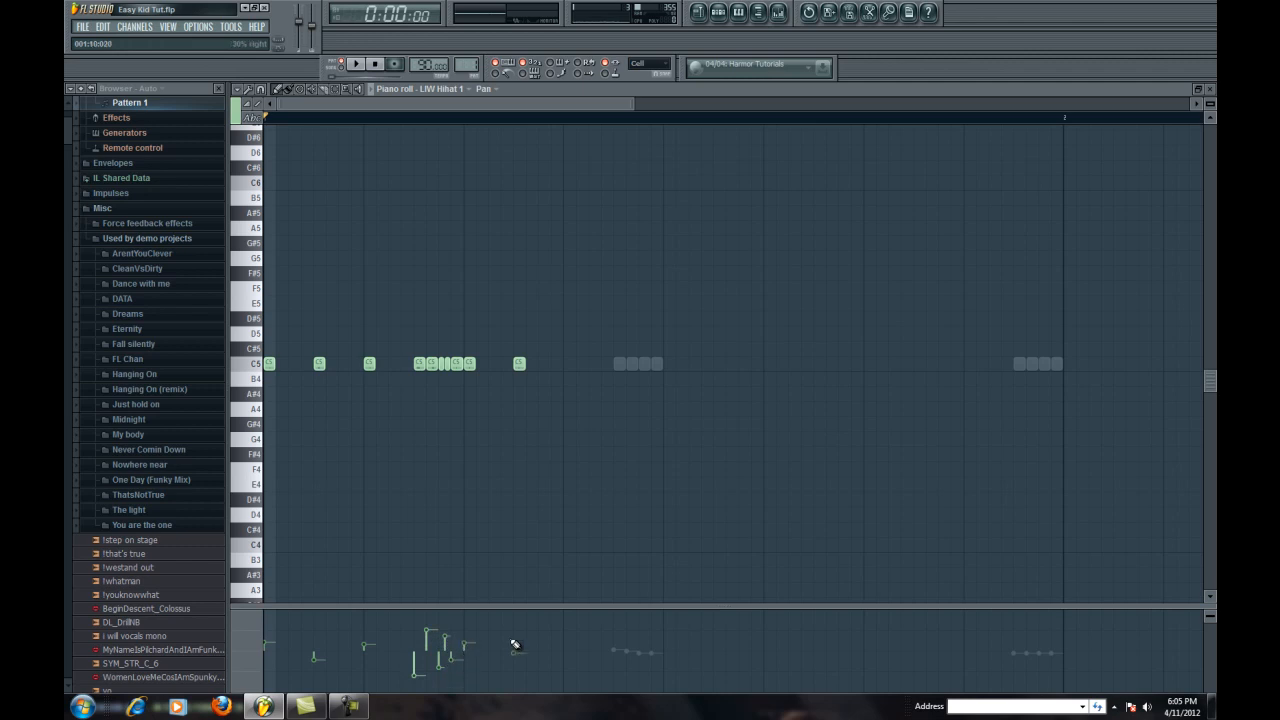
# Step: Vary the hi-hat notes' panning left and right, and copy the whole phrase to start again at step 17
pyautogui.moveTo(517, 652); pyautogui.dragTo(516, 664)
pyautogui.hotkey('ctrl', 'a')
pyautogui.moveTo(319, 363); pyautogui.dragTo(718, 363)
# Step: Add C5 hi-hat notes on steps 13, 15, 29 and 31 to fill the gaps after both phrases
pyautogui.click(568, 364)
pyautogui.click(569, 364)
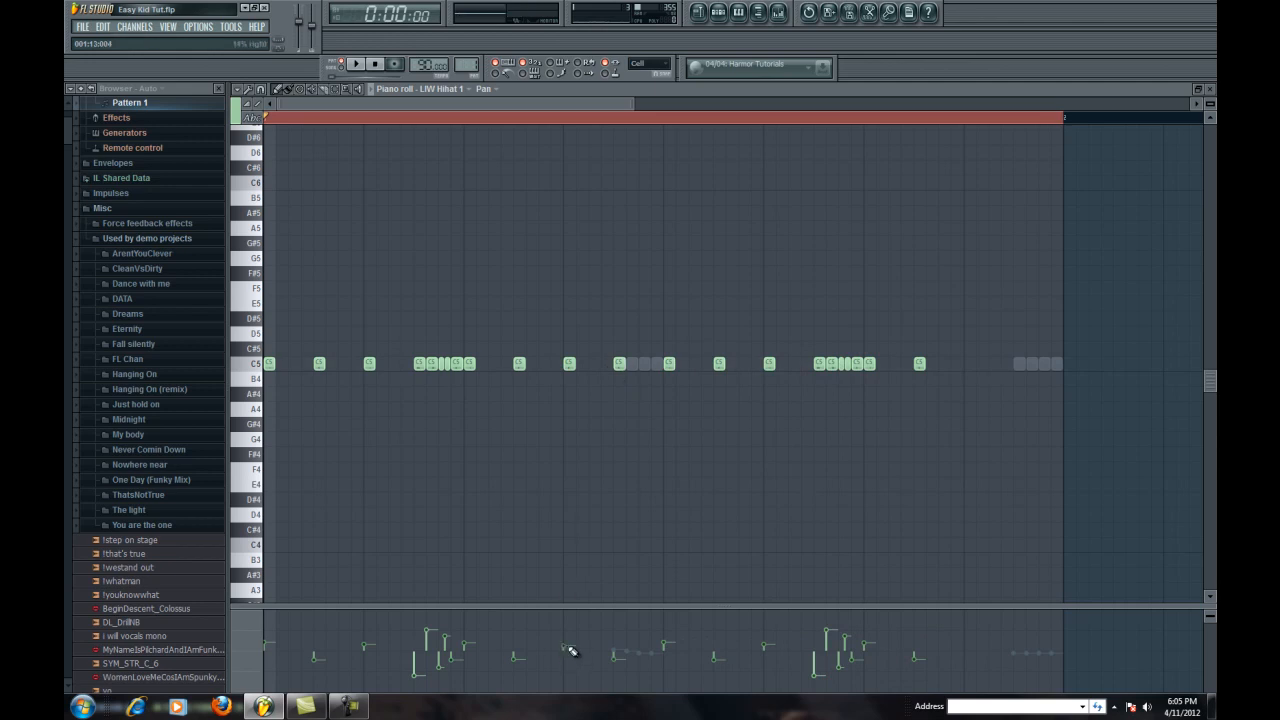
pyautogui.click(976, 363)
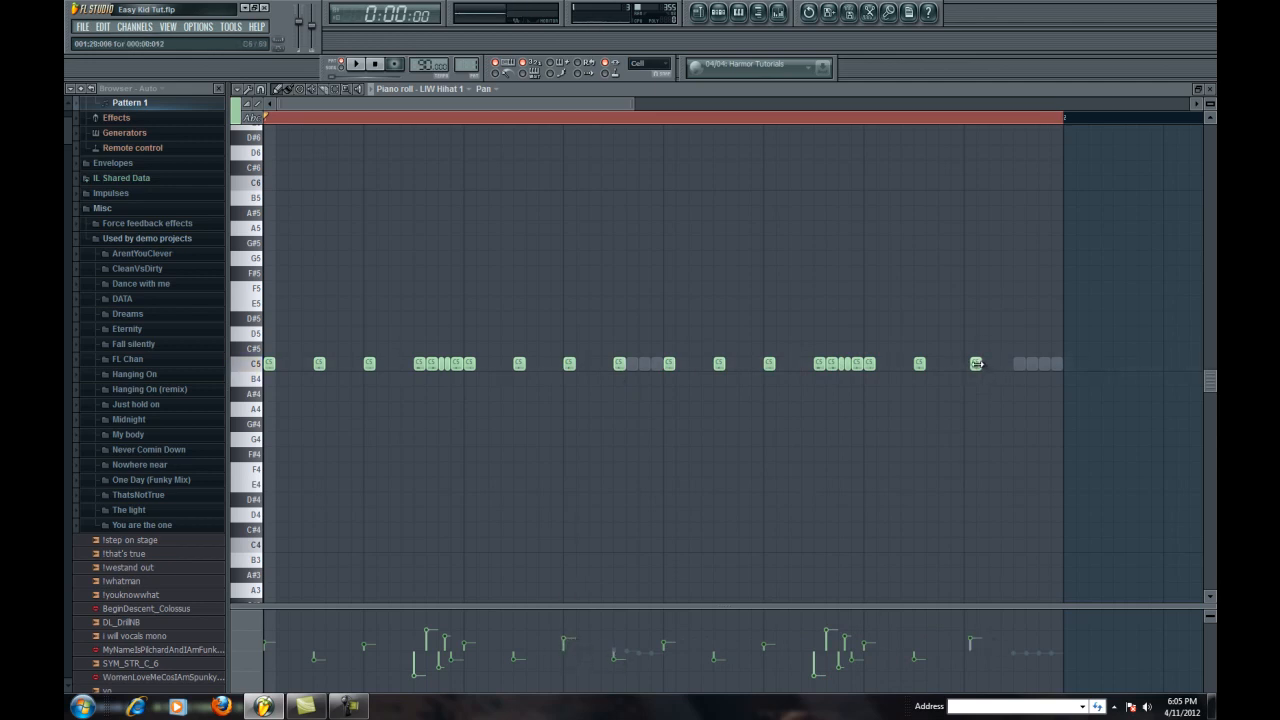
pyautogui.moveTo(976, 364); pyautogui.dragTo(967, 362)
pyautogui.click(1017, 364)
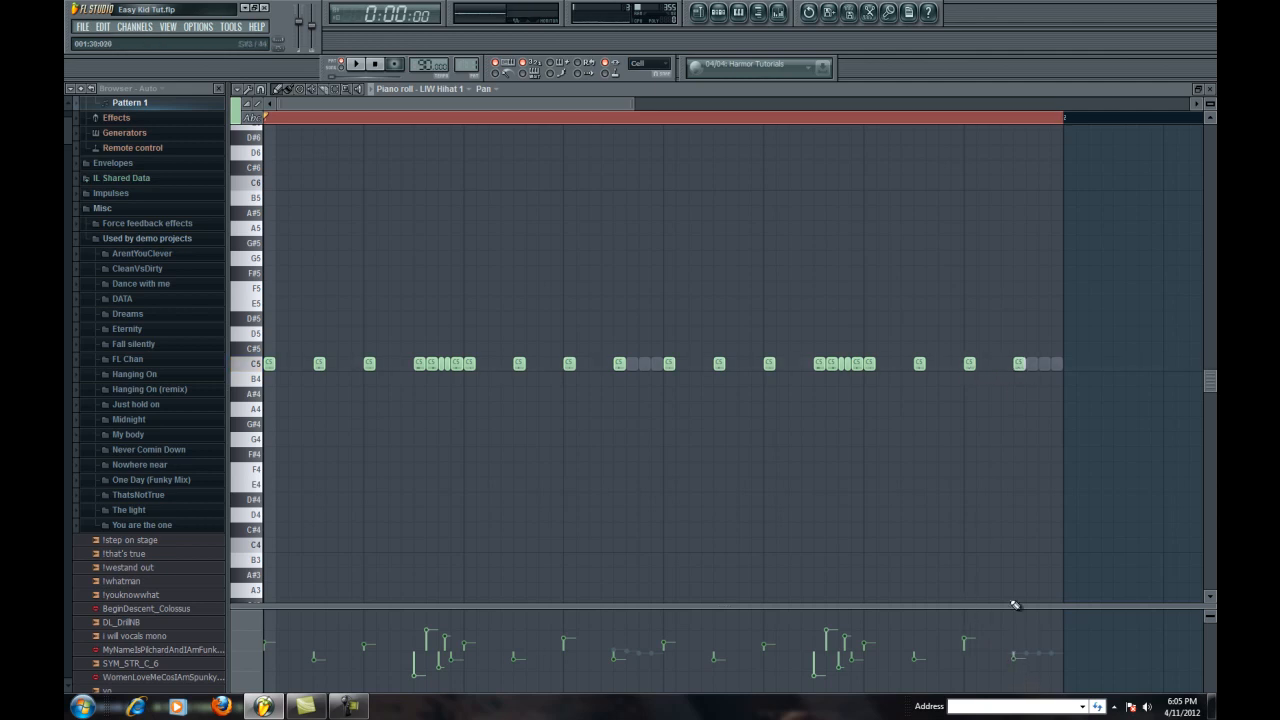
# Step: Audition the pattern with the new hi-hats and return from the piano roll to the step sequencer
pyautogui.click(356, 66)
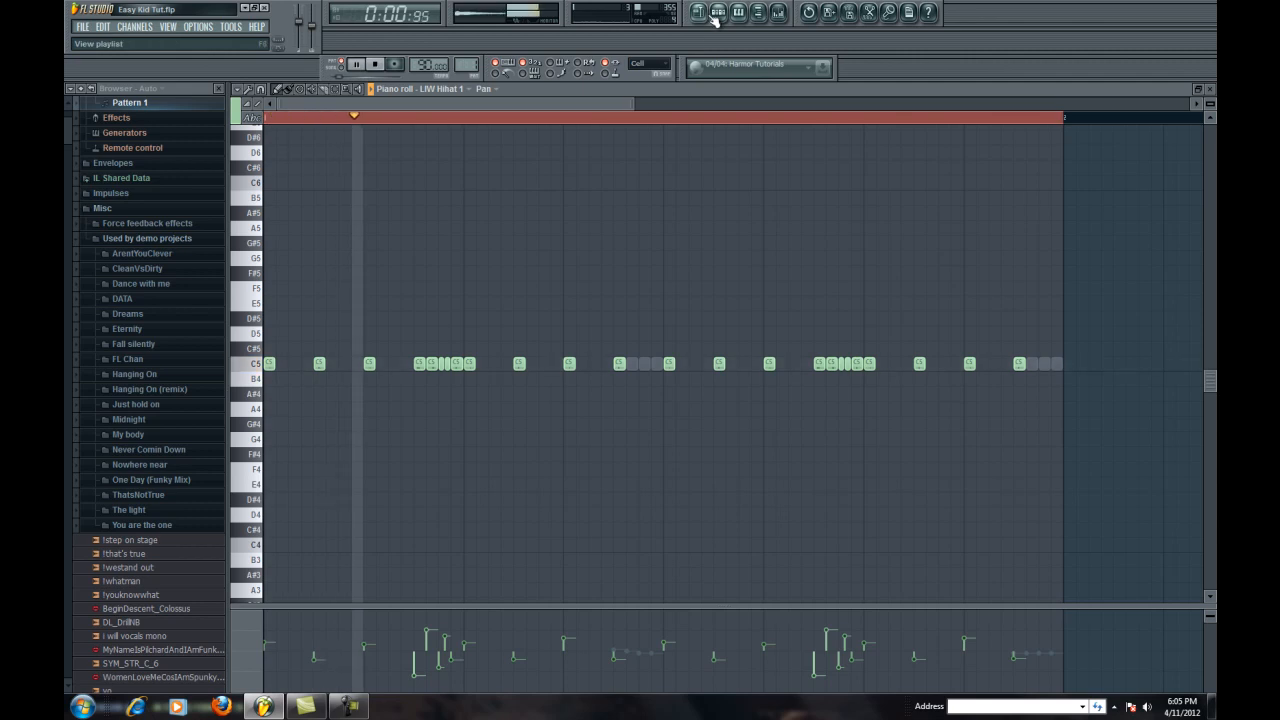
pyautogui.click(714, 18)
pyautogui.click(719, 18)
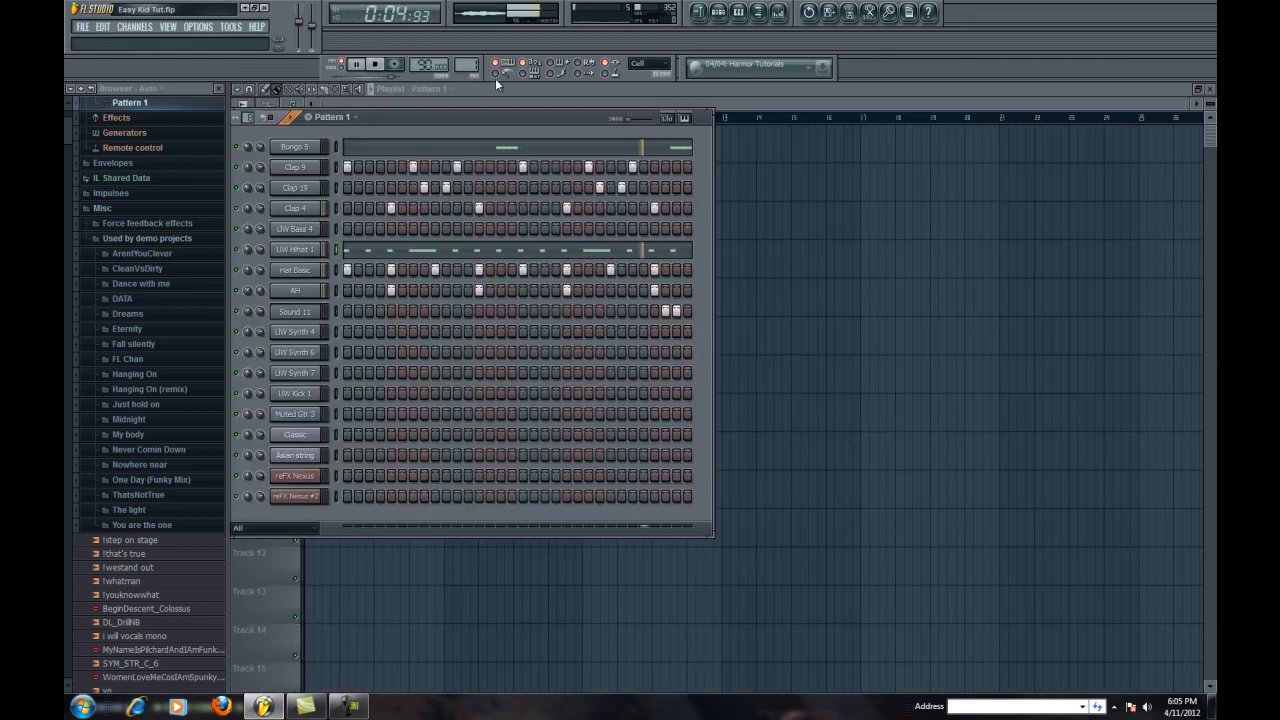
pyautogui.click(375, 64)
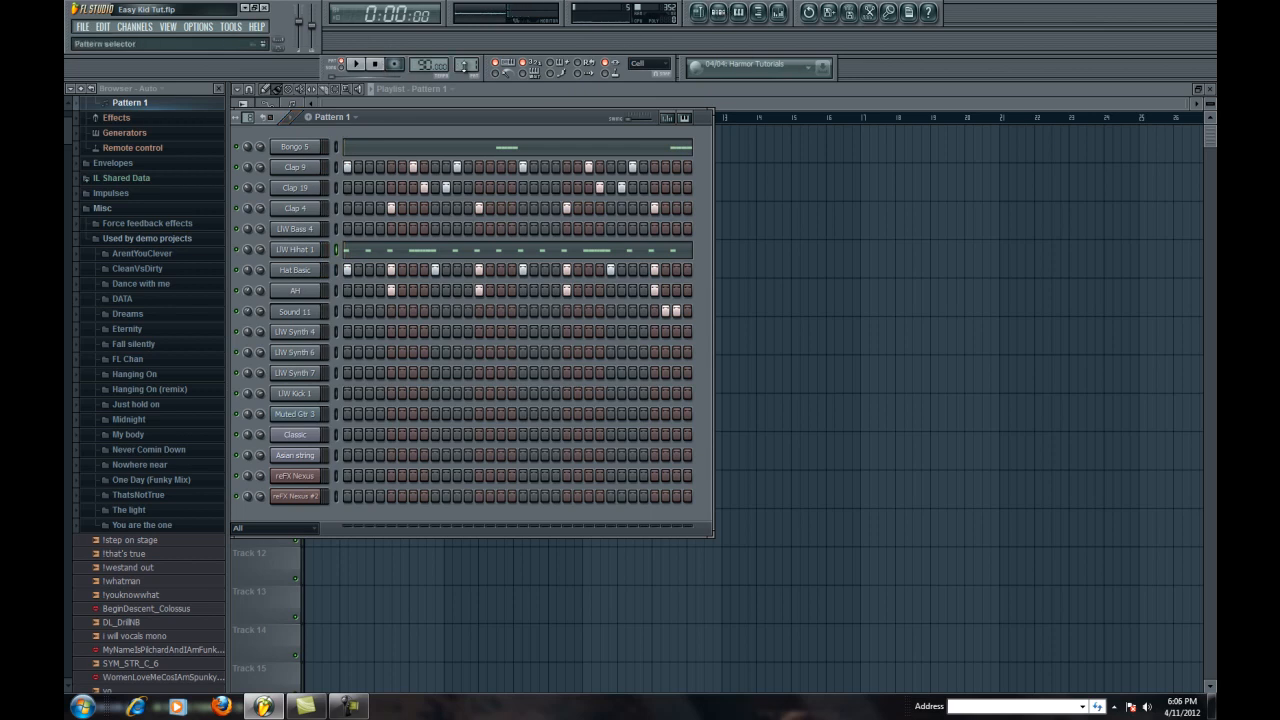
# Step: Start Pattern 2 with LIW Kick 1 hits on steps 1, 7, 11, 17, 23 and 27 and Clap 4 hits on steps 5 and 13
pyautogui.scroll(1, 466, 65)
pyautogui.click(347, 394)
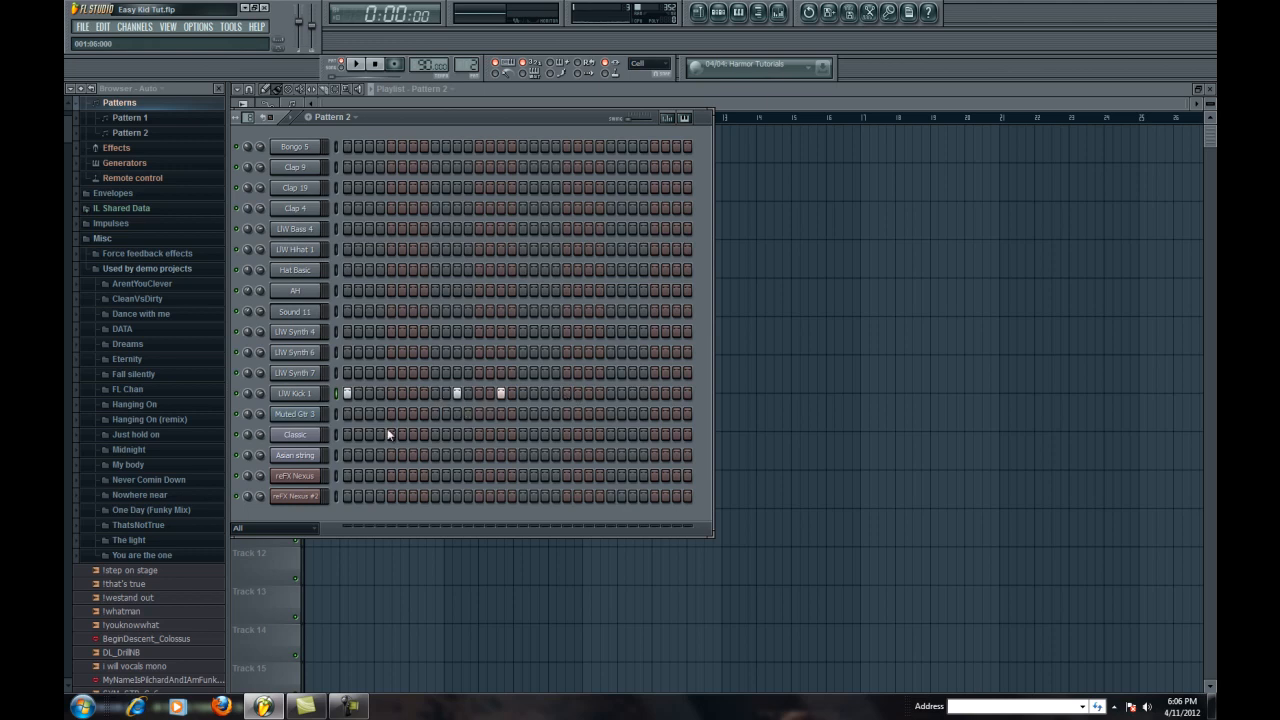
pyautogui.click(479, 208)
pyautogui.press('space')
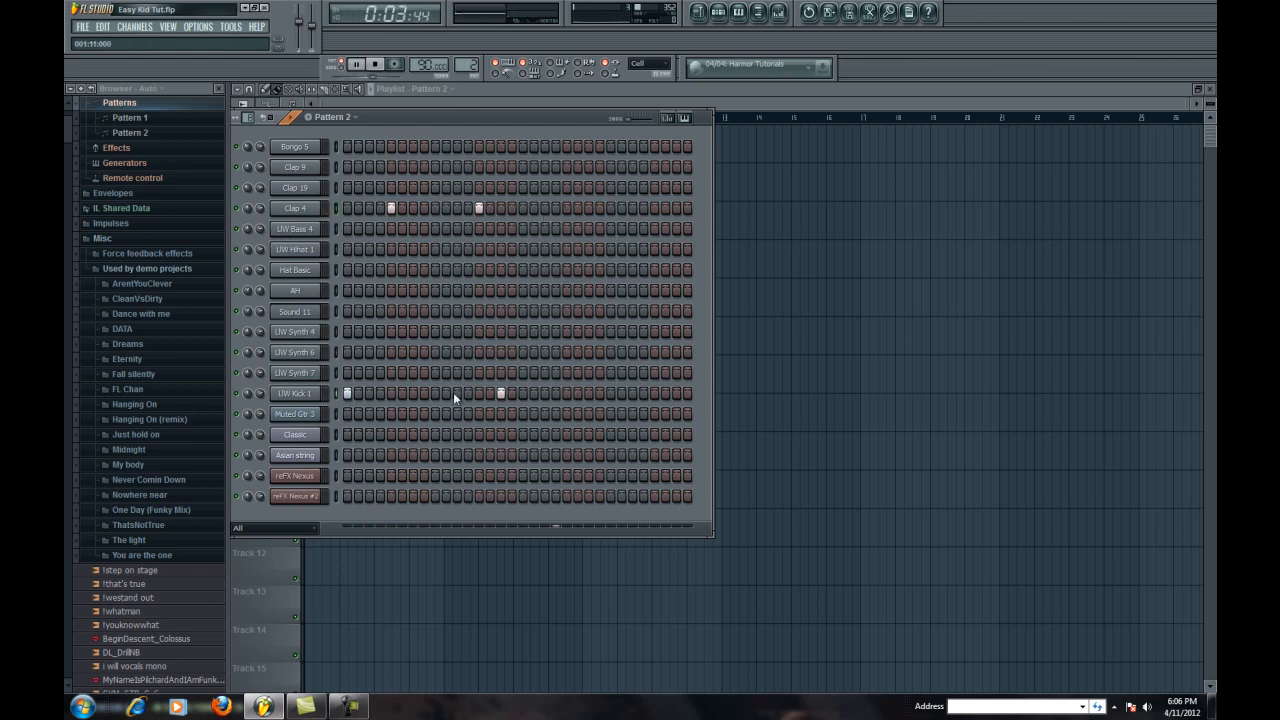
pyautogui.click(413, 393)
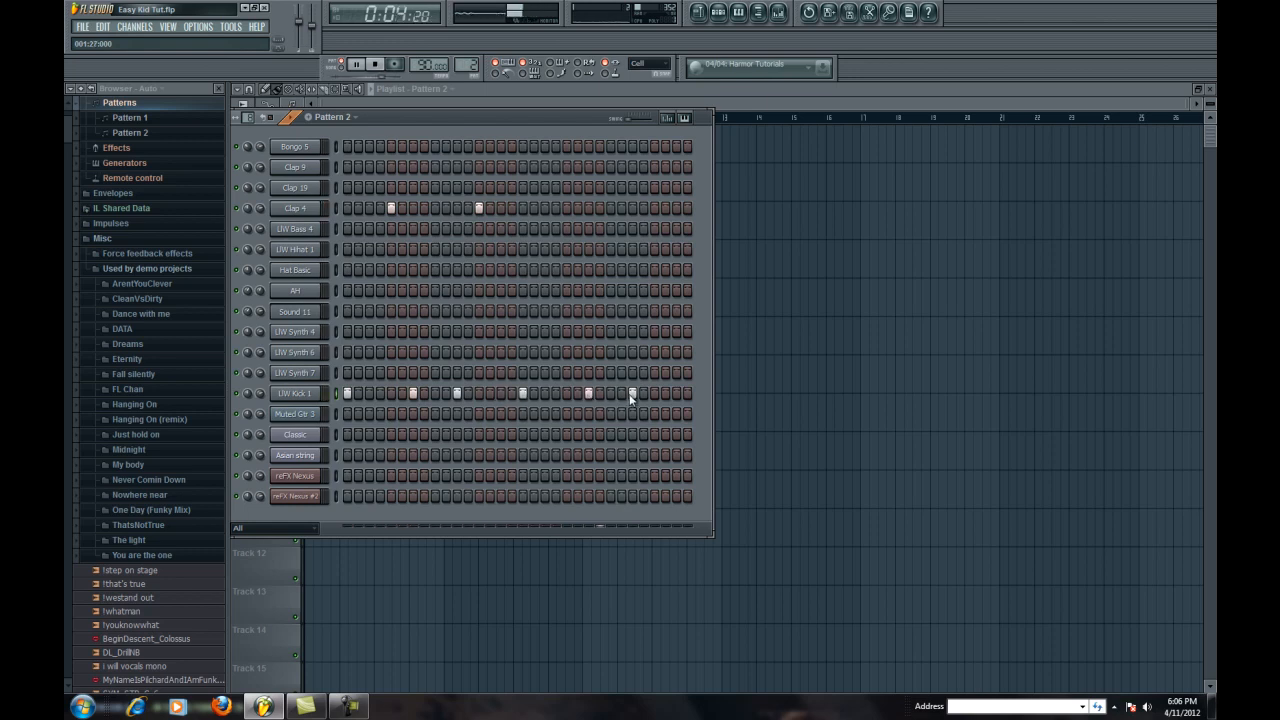
# Step: Add Clap 19 hits on steps 8, 10, 24 and 26 and Clap 4 hits on steps 21 and 29
pyautogui.rightClick(414, 188)
pyautogui.click(447, 187)
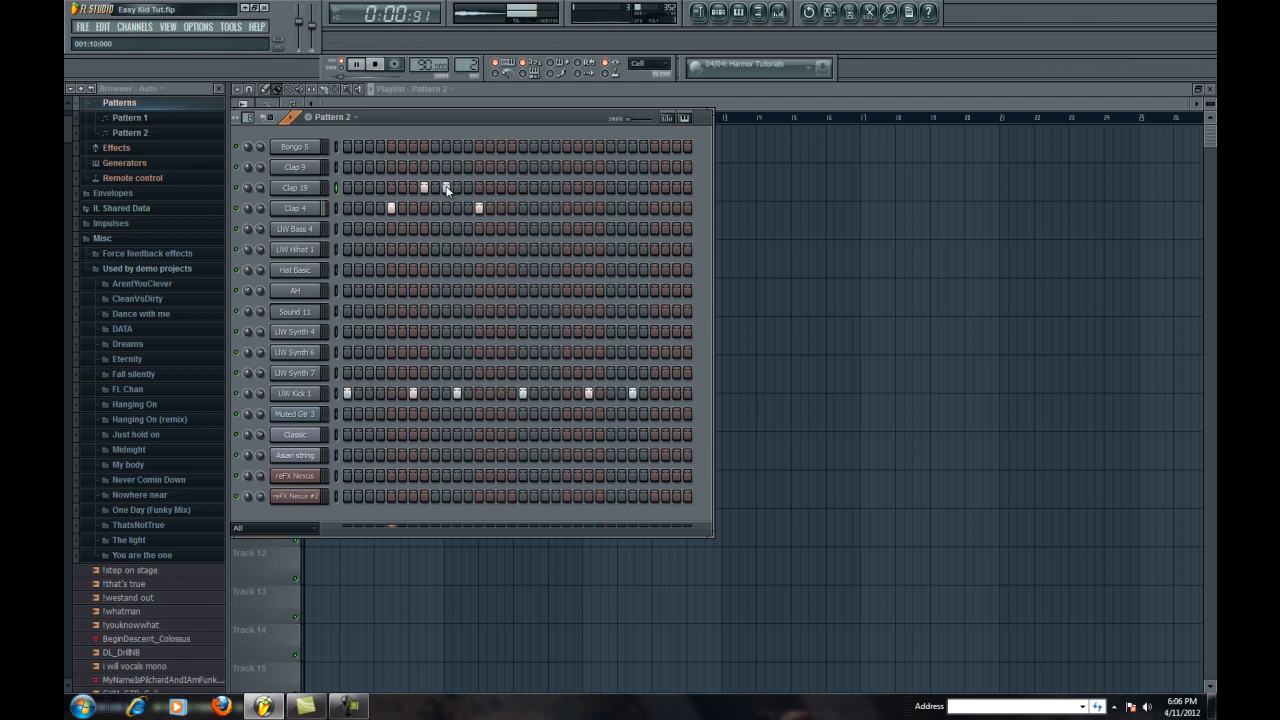
pyautogui.click(599, 188)
pyautogui.click(610, 188)
pyautogui.rightClick(610, 188)
pyautogui.click(621, 188)
pyautogui.click(566, 208)
pyautogui.click(654, 208)
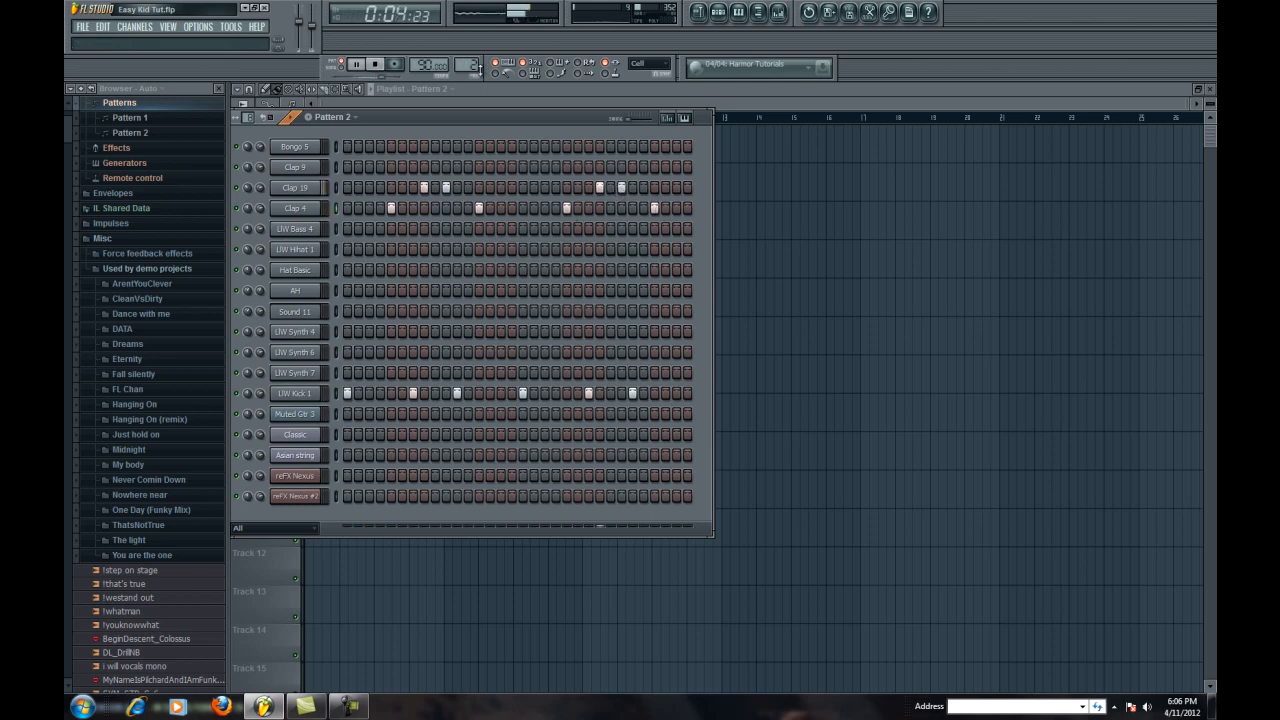
# Step: Copy the Bongo 5 notes from Pattern 1 and paste them into the Bongo 5 channel of Pattern 2
pyautogui.moveTo(474, 67); pyautogui.dragTo(474, 73)
pyautogui.rightClick(318, 147)
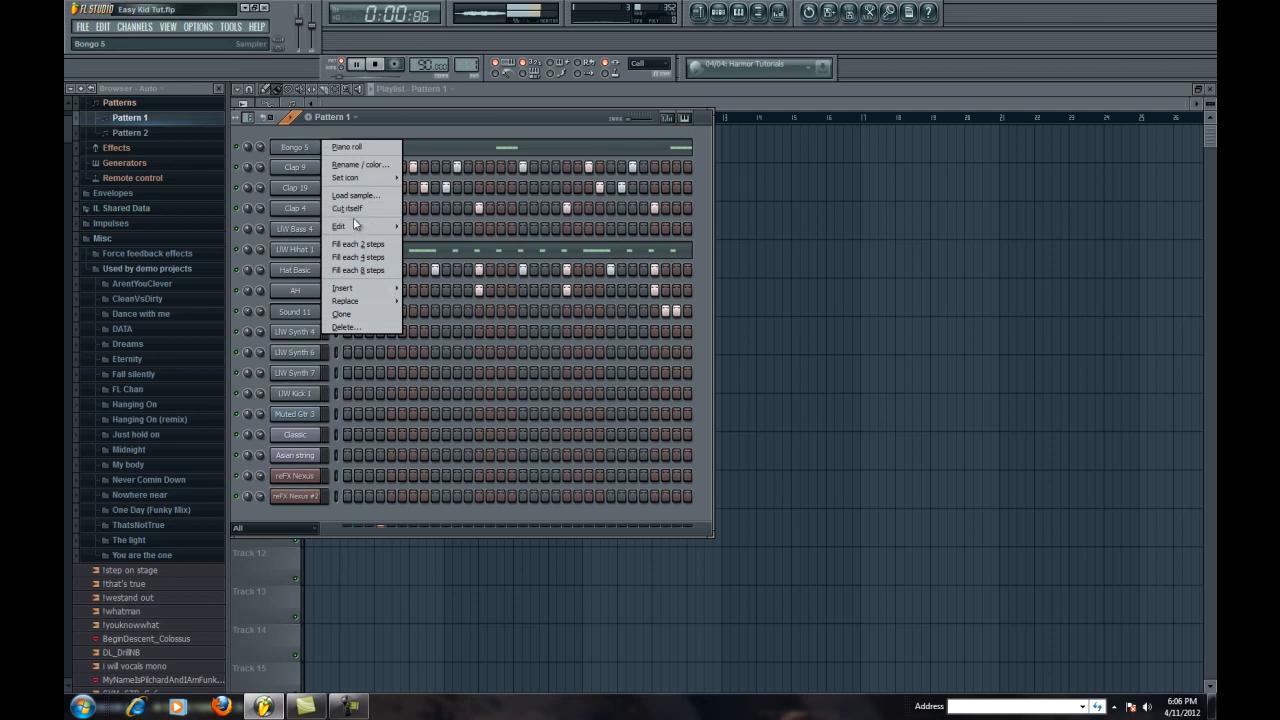
pyautogui.moveTo(366, 230)
pyautogui.click(422, 239)
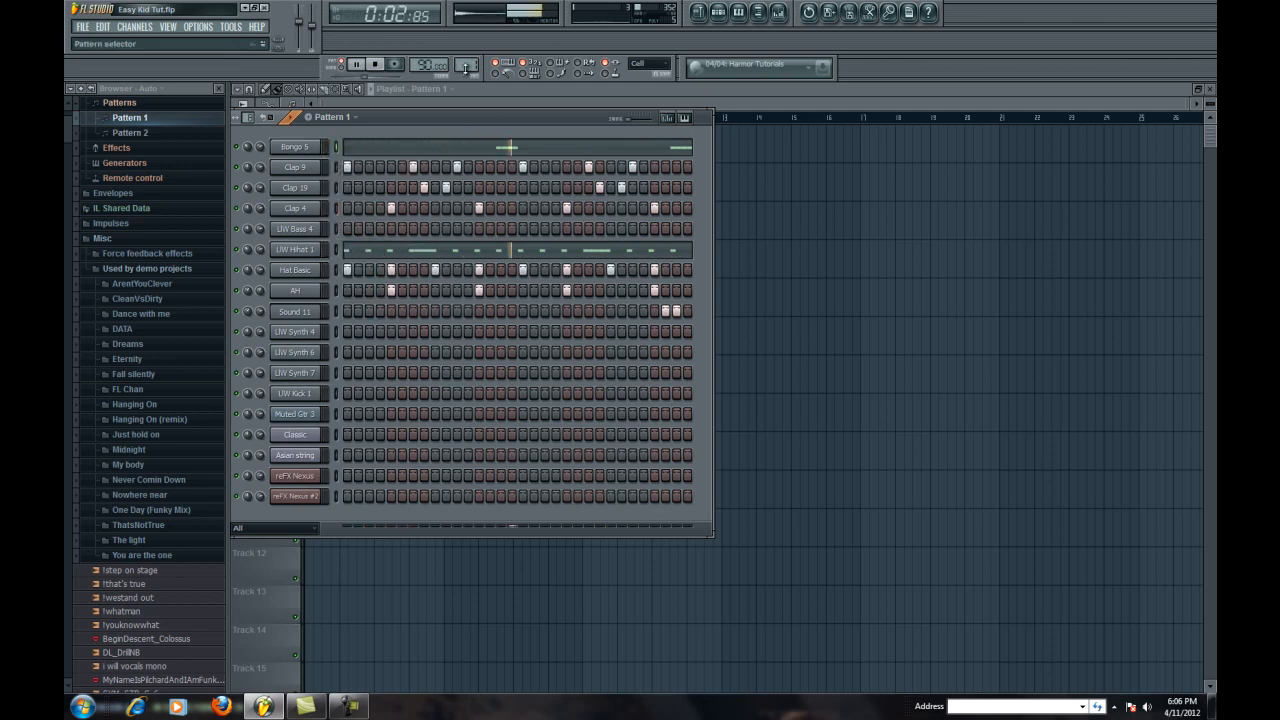
pyautogui.moveTo(470, 70); pyautogui.dragTo(468, 65)
pyautogui.rightClick(318, 147)
pyautogui.moveTo(350, 227)
pyautogui.click(427, 250)
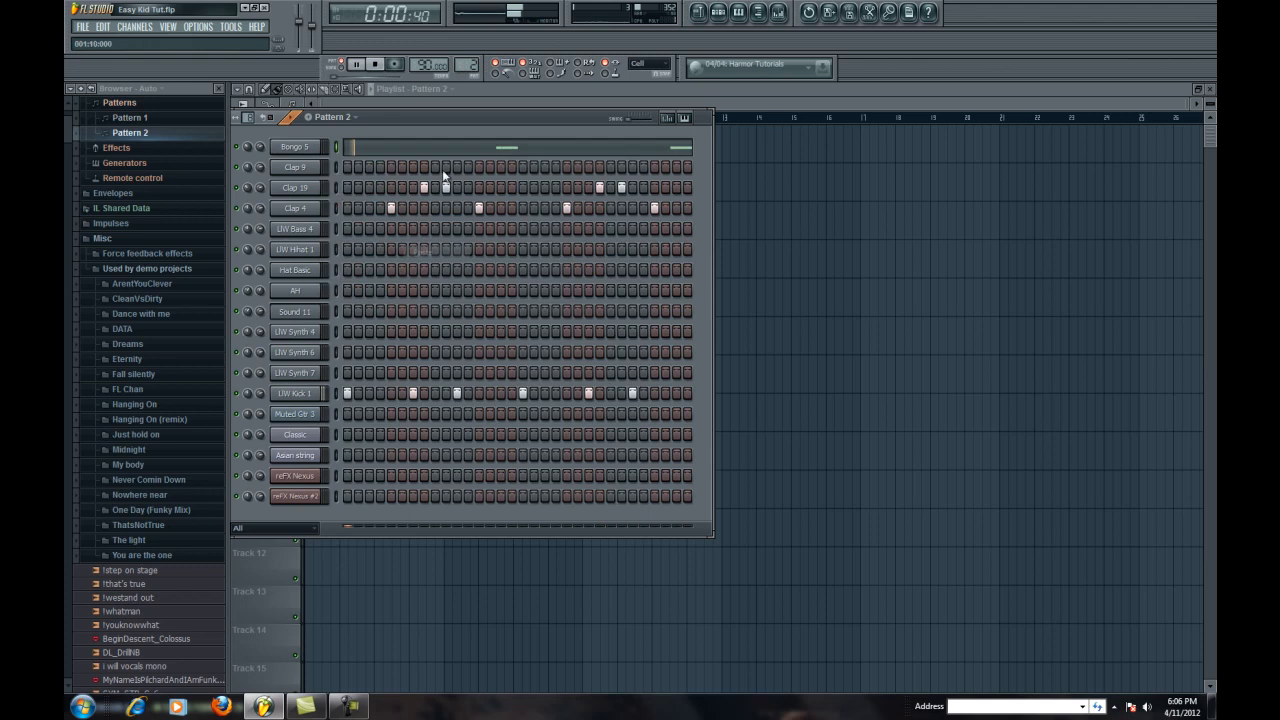
# Step: Fill the Hat Basic channel in Pattern 2 with a hit every 4 steps
pyautogui.rightClick(309, 271)
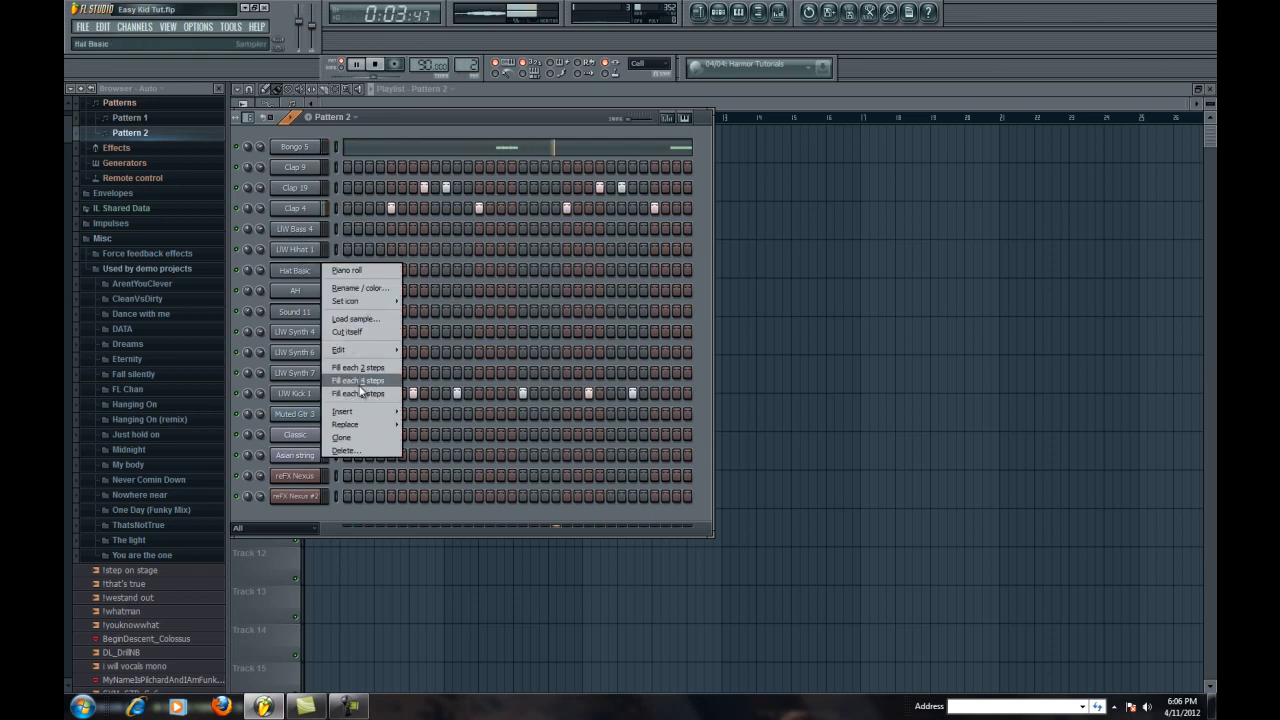
pyautogui.click(375, 383)
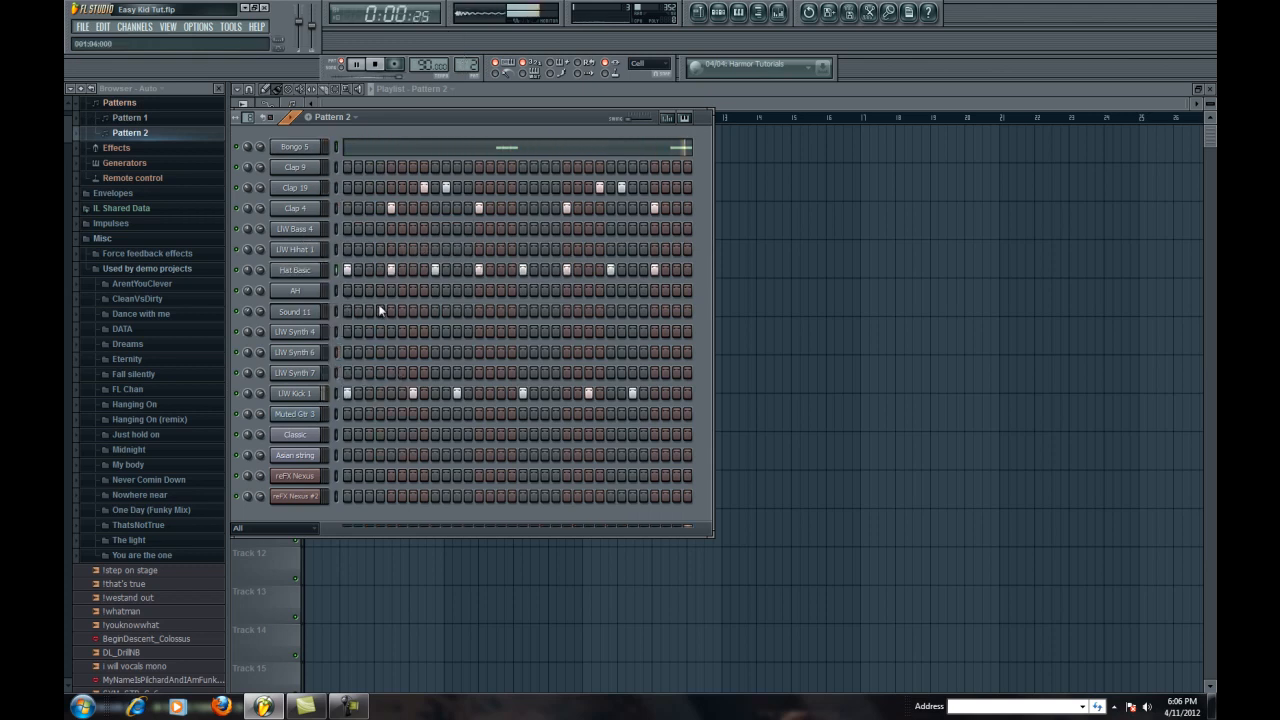
# Step: Add AH hits on steps 5, 13, 21 and 29 and Sound 11 hits on steps 30 and 31 in Pattern 2
pyautogui.click(391, 290)
pyautogui.click(478, 290)
pyautogui.click(566, 290)
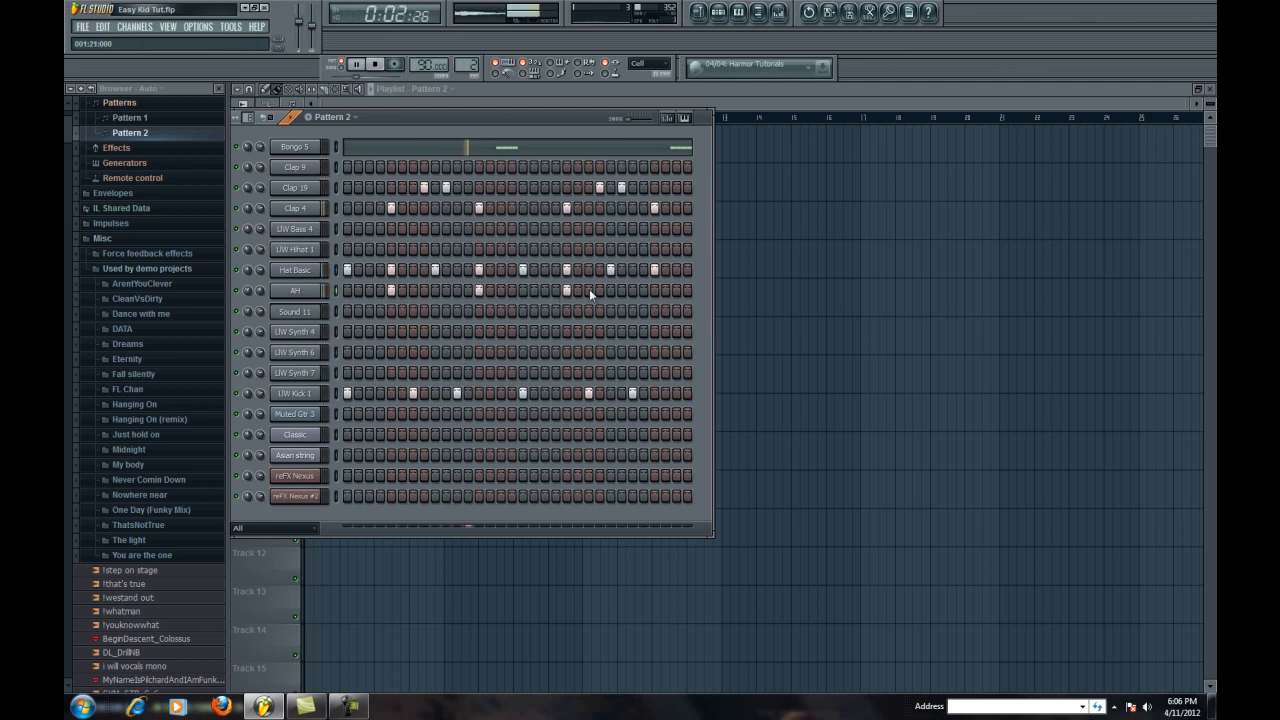
pyautogui.click(655, 291)
pyautogui.click(665, 311)
pyautogui.click(676, 311)
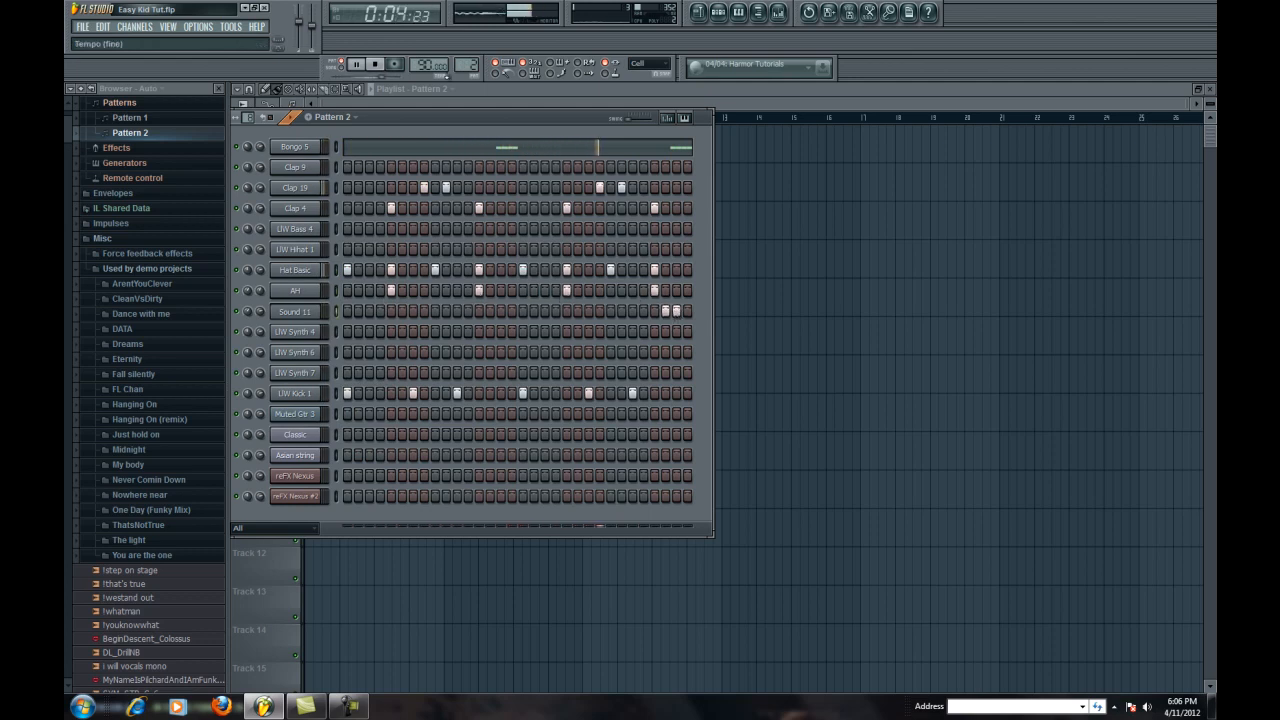
# Step: Copy the LIW Hihat 1 notes from Pattern 1 and paste them into the LIW Hihat 1 channel of Pattern 2
pyautogui.moveTo(469, 59); pyautogui.dragTo(469, 63)
pyautogui.rightClick(318, 249)
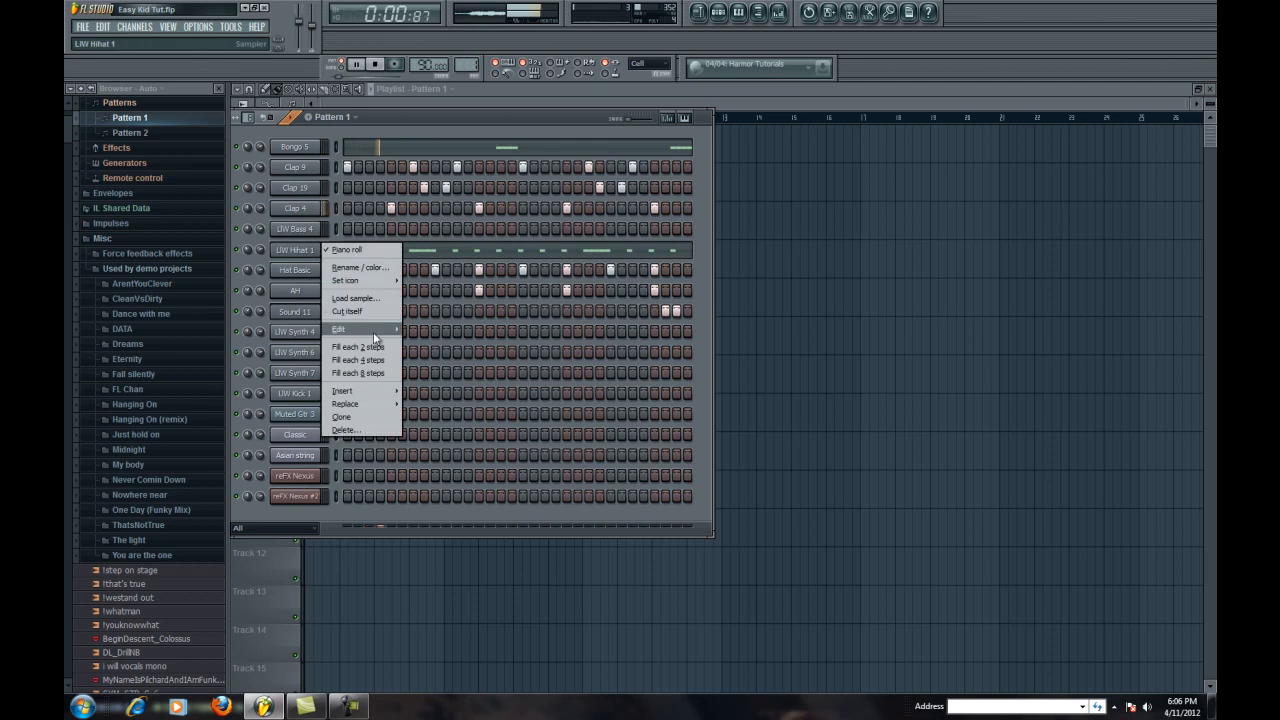
pyautogui.click(422, 342)
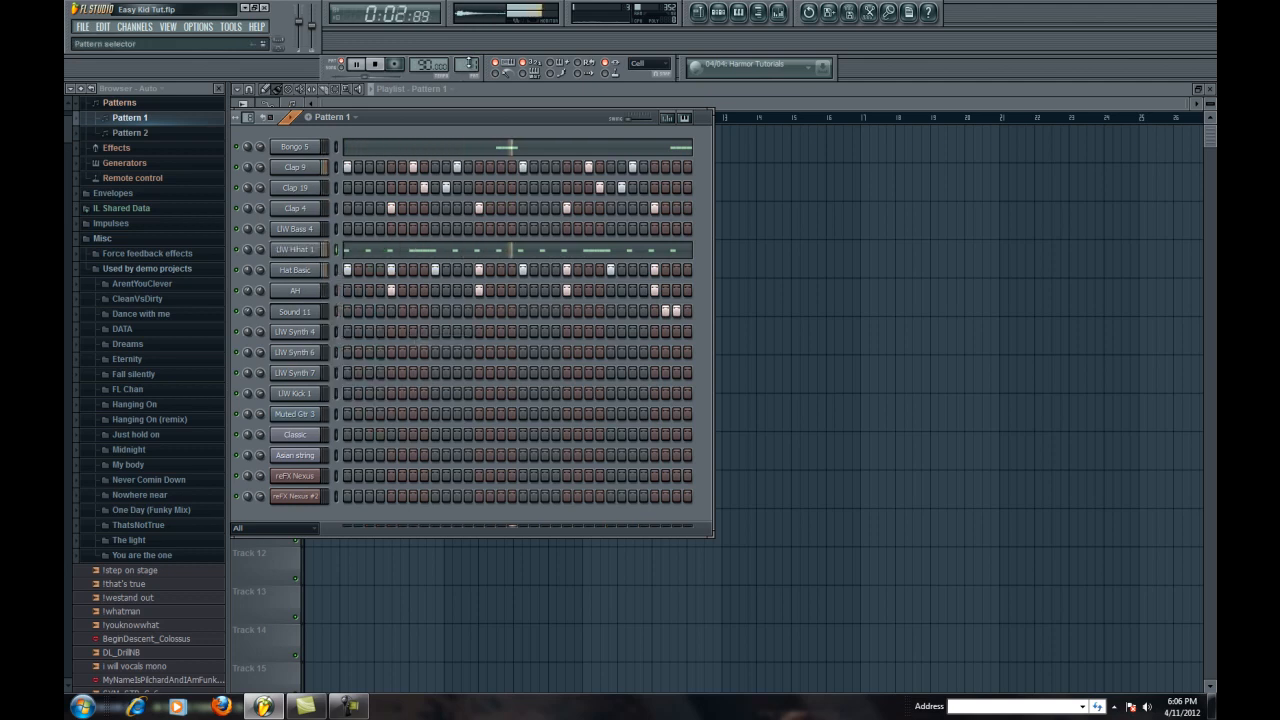
pyautogui.moveTo(473, 57); pyautogui.dragTo(473, 52)
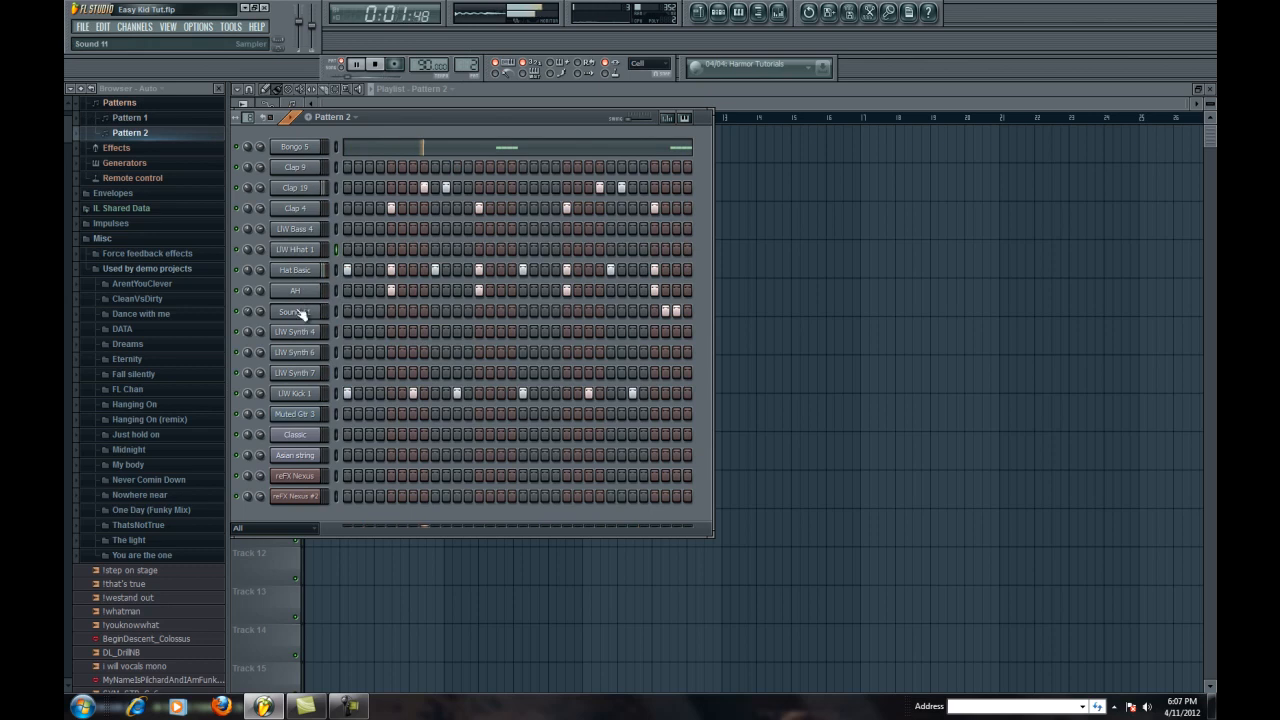
pyautogui.rightClick(320, 249)
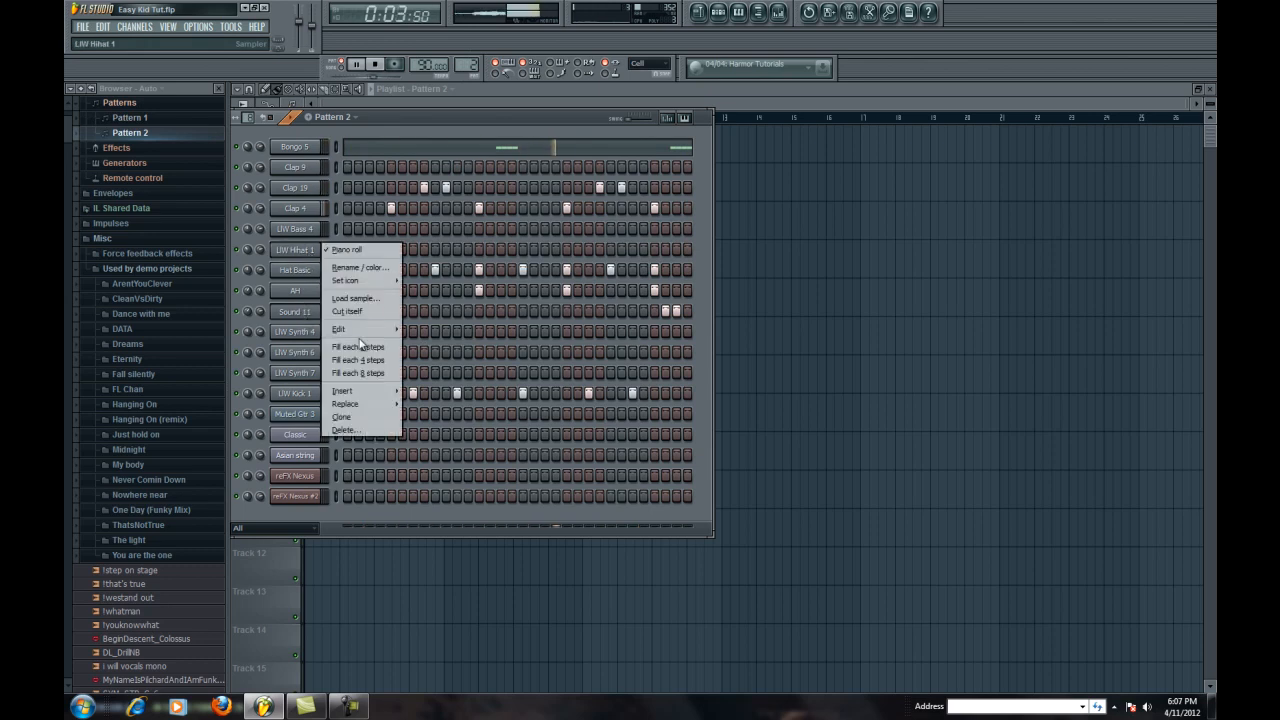
pyautogui.moveTo(360, 339)
pyautogui.click(421, 352)
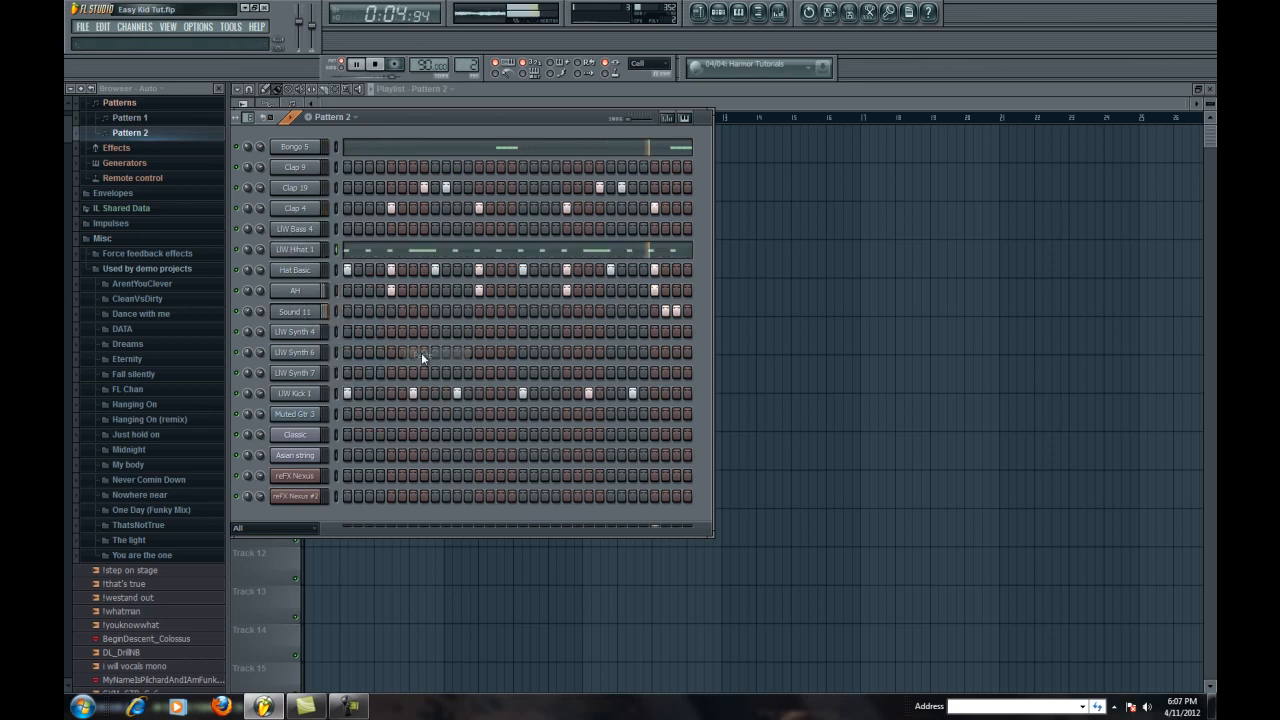
# Step: Stop playback and place a Pattern 2 clip at bar 1 of Track 1 in the playlist
pyautogui.click(377, 63)
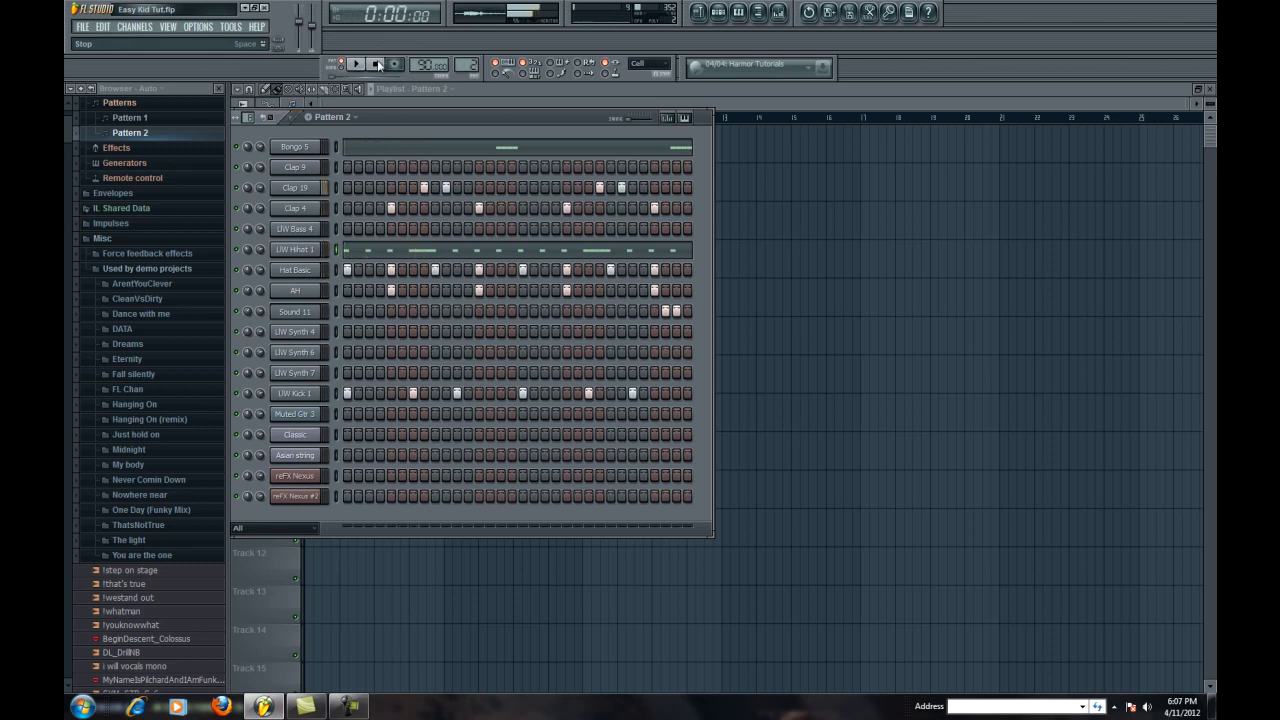
pyautogui.click(724, 119)
pyautogui.moveTo(403, 151); pyautogui.dragTo(319, 142)
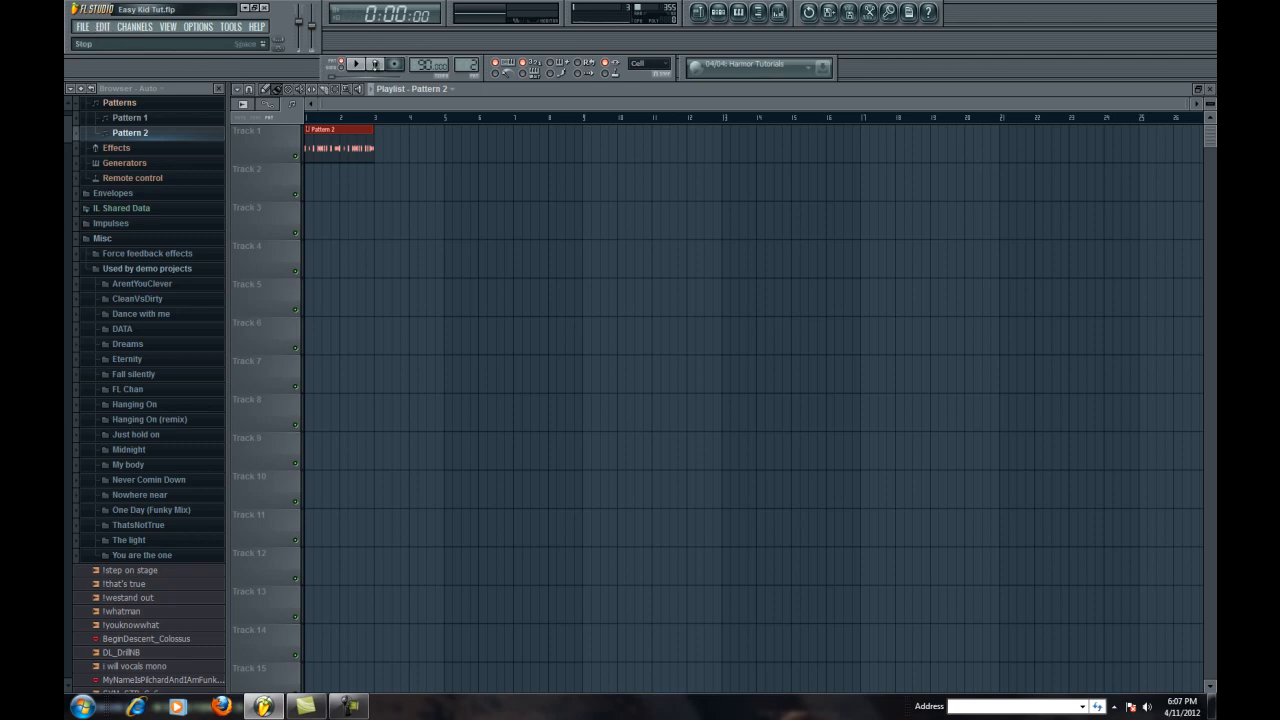
# Step: Switch to Pattern 3 and set the LIW Bass 4 channel to cut itself in its miscellaneous settings
pyautogui.click(718, 11)
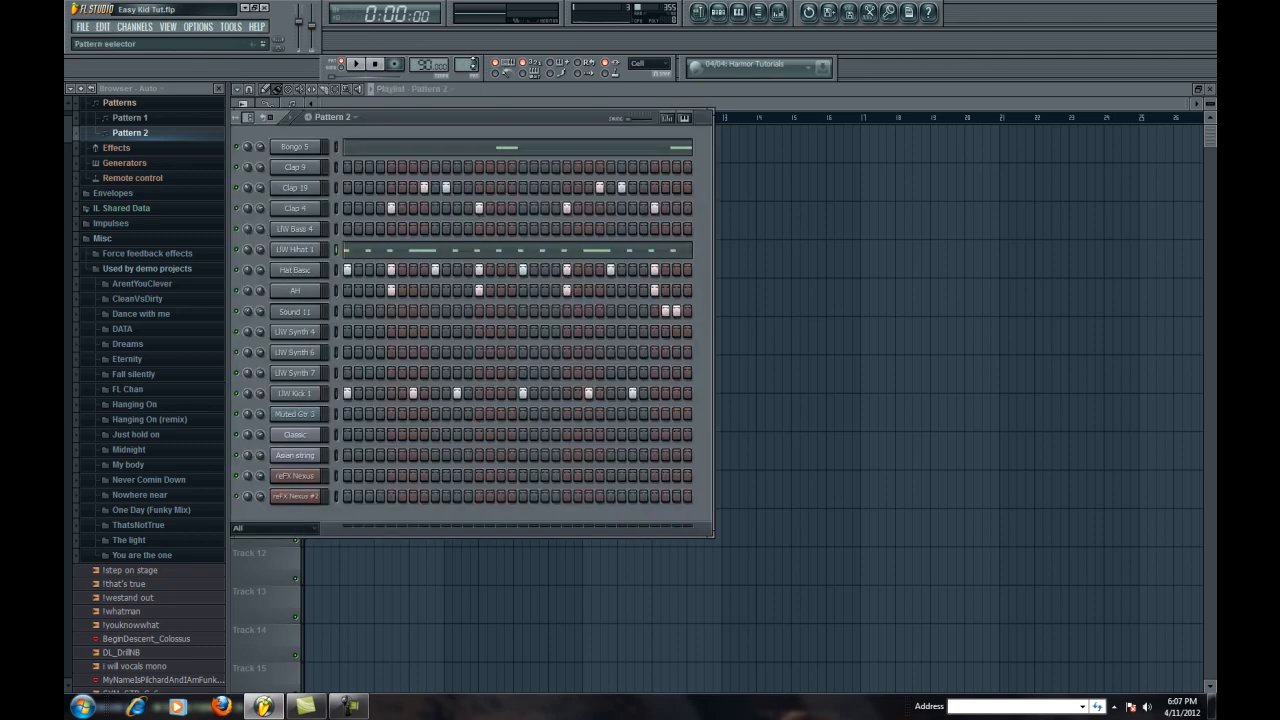
pyautogui.scroll(1, 472, 63)
pyautogui.click(300, 229)
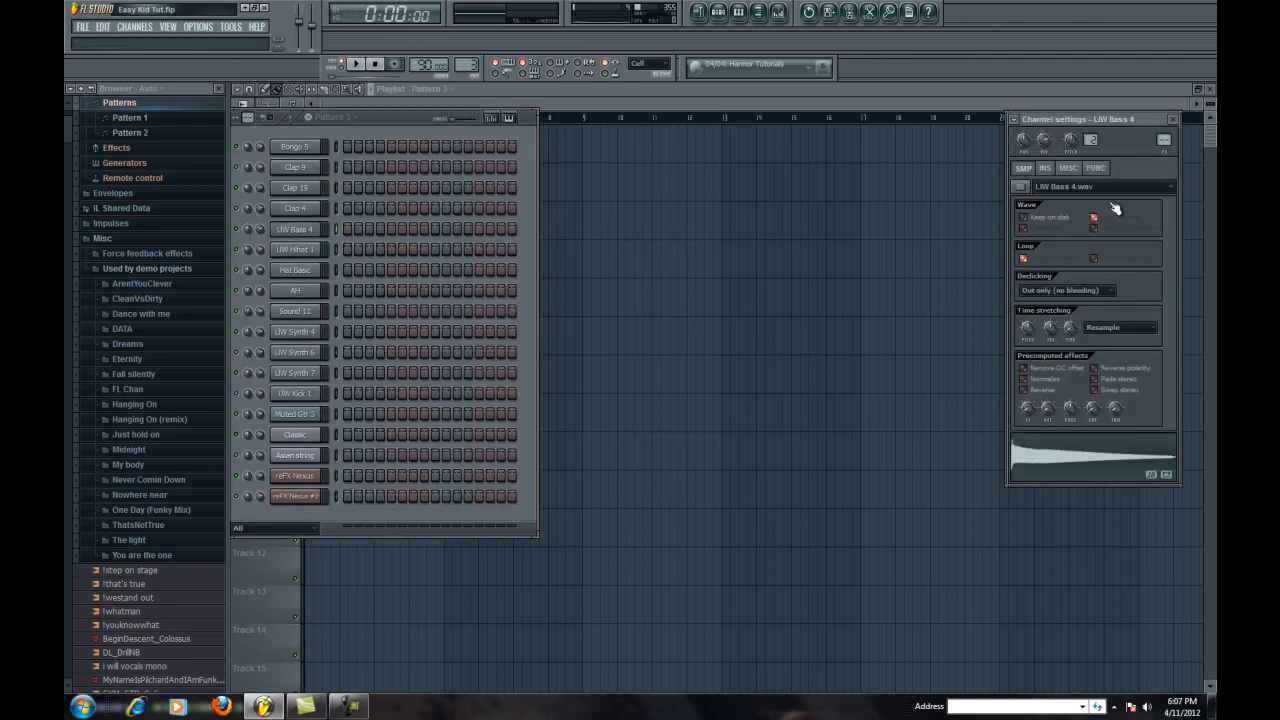
pyautogui.click(1069, 168)
pyautogui.click(1158, 199)
pyautogui.click(1173, 119)
# Step: Open the piano roll for LIW Bass 4 and clear the time selection
pyautogui.click(738, 11)
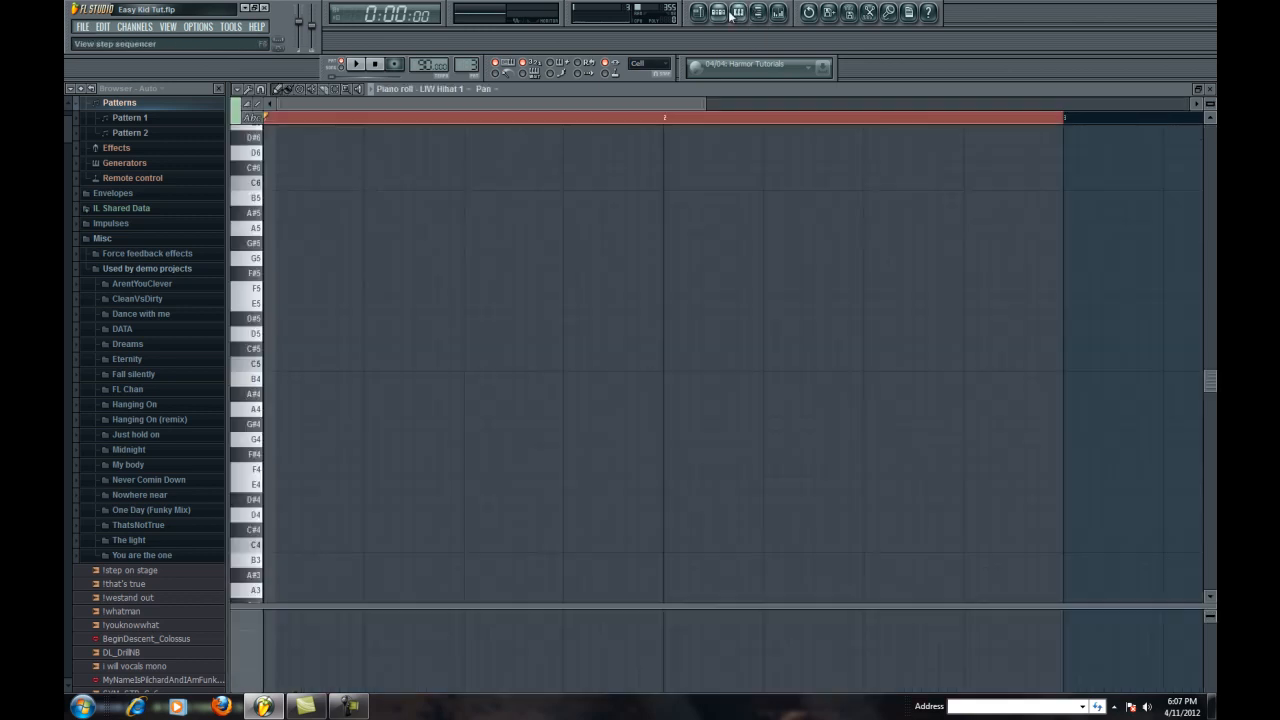
pyautogui.click(270, 120)
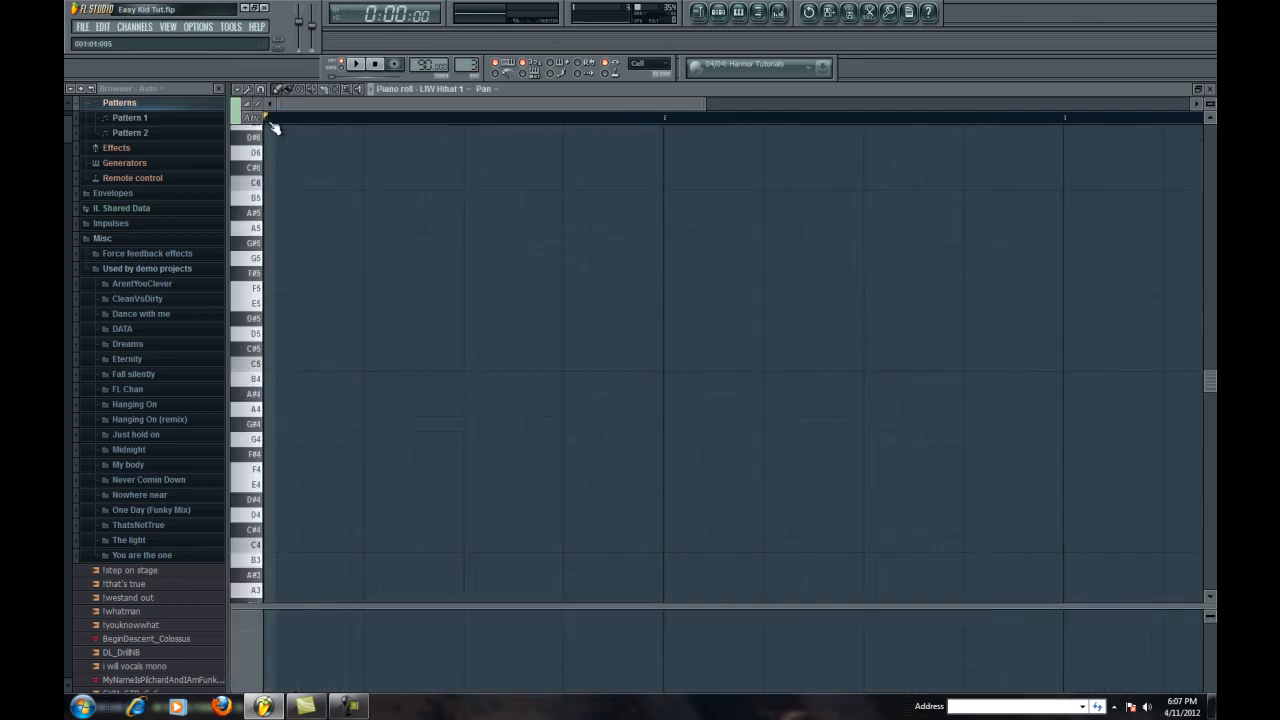
pyautogui.click(448, 89)
pyautogui.click(455, 194)
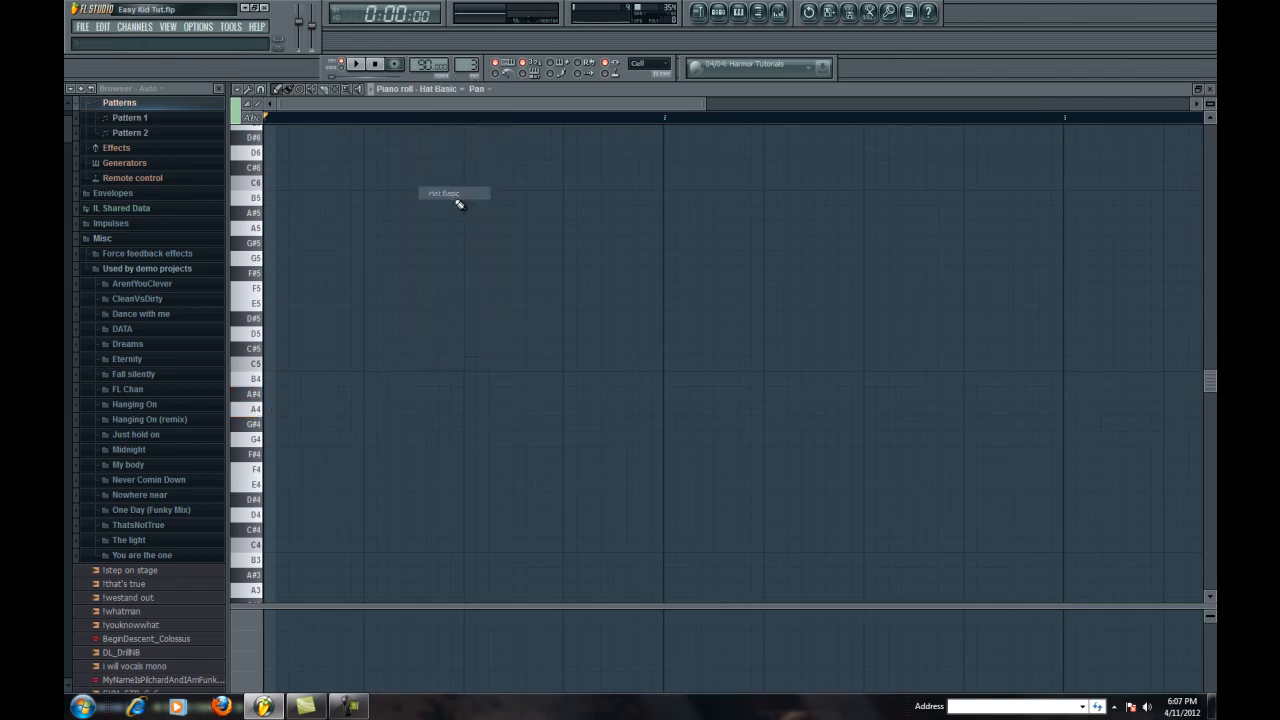
pyautogui.click(440, 89)
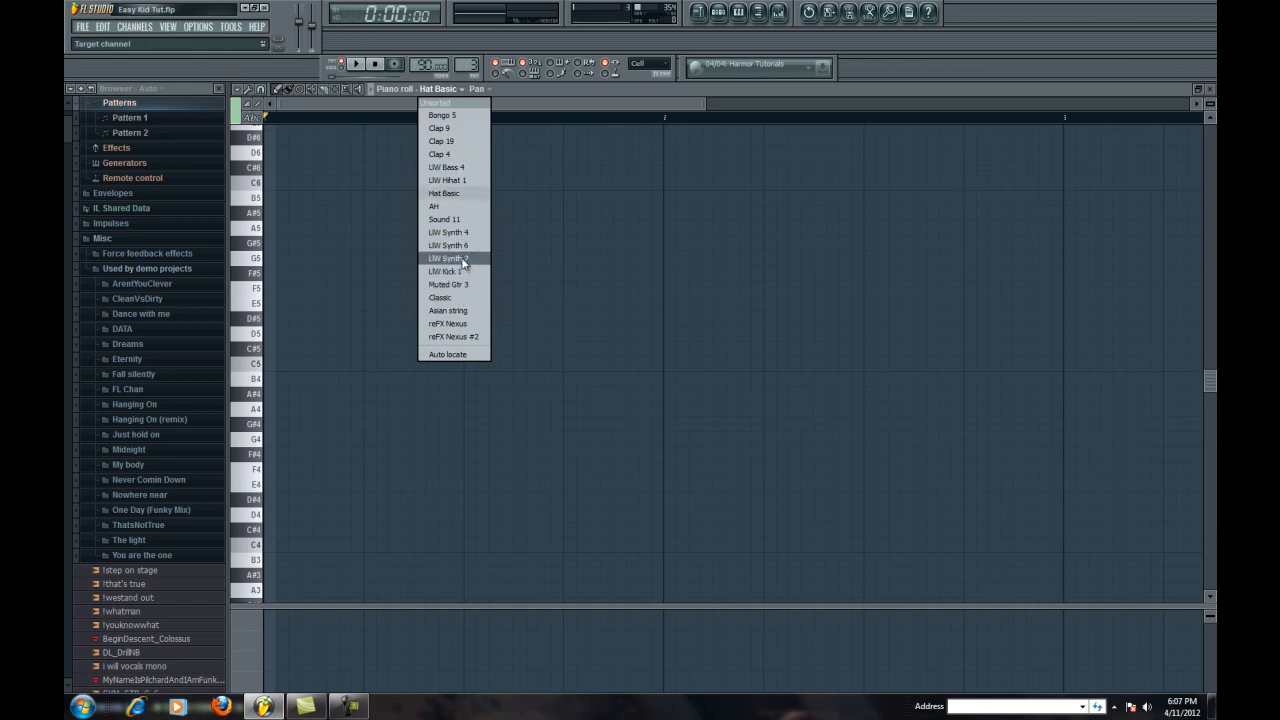
pyautogui.click(467, 169)
# Step: Add two six-step A4 notes followed by a four-step C5 note to fill bar 1 of the bass line
pyautogui.click(250, 424)
pyautogui.click(250, 409)
pyautogui.moveTo(270, 409); pyautogui.dragTo(394, 435)
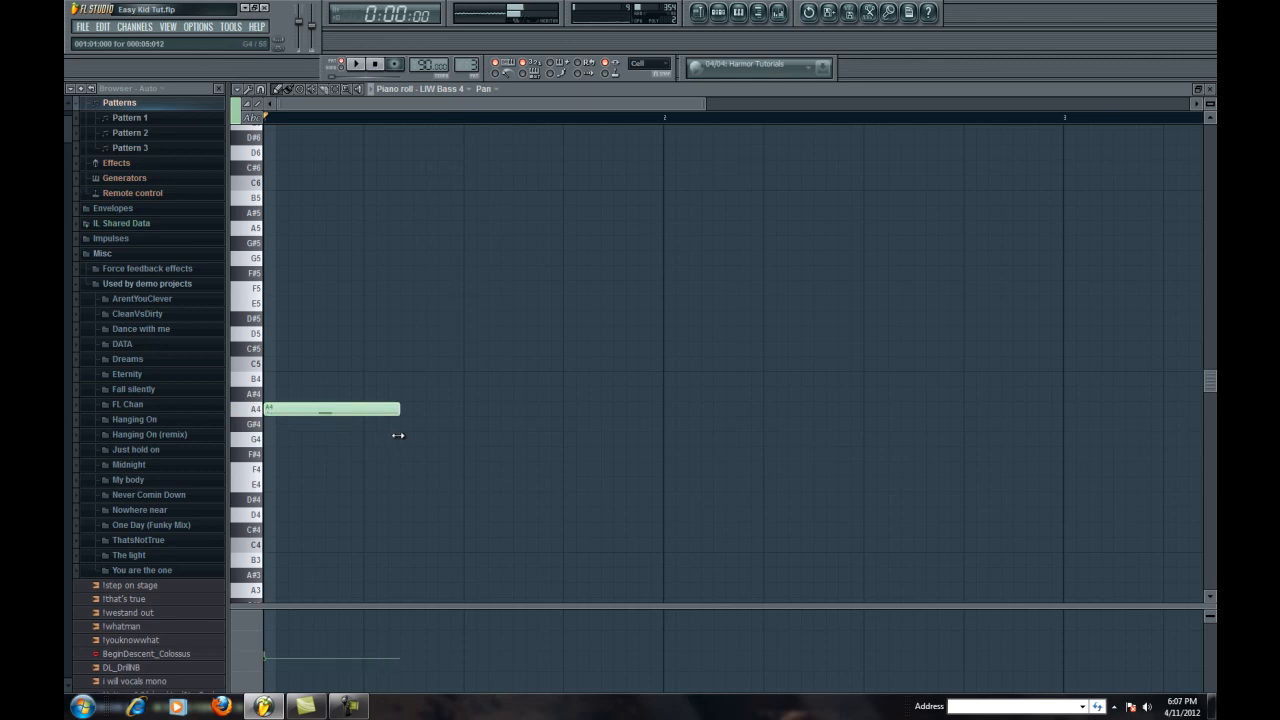
pyautogui.click(430, 409)
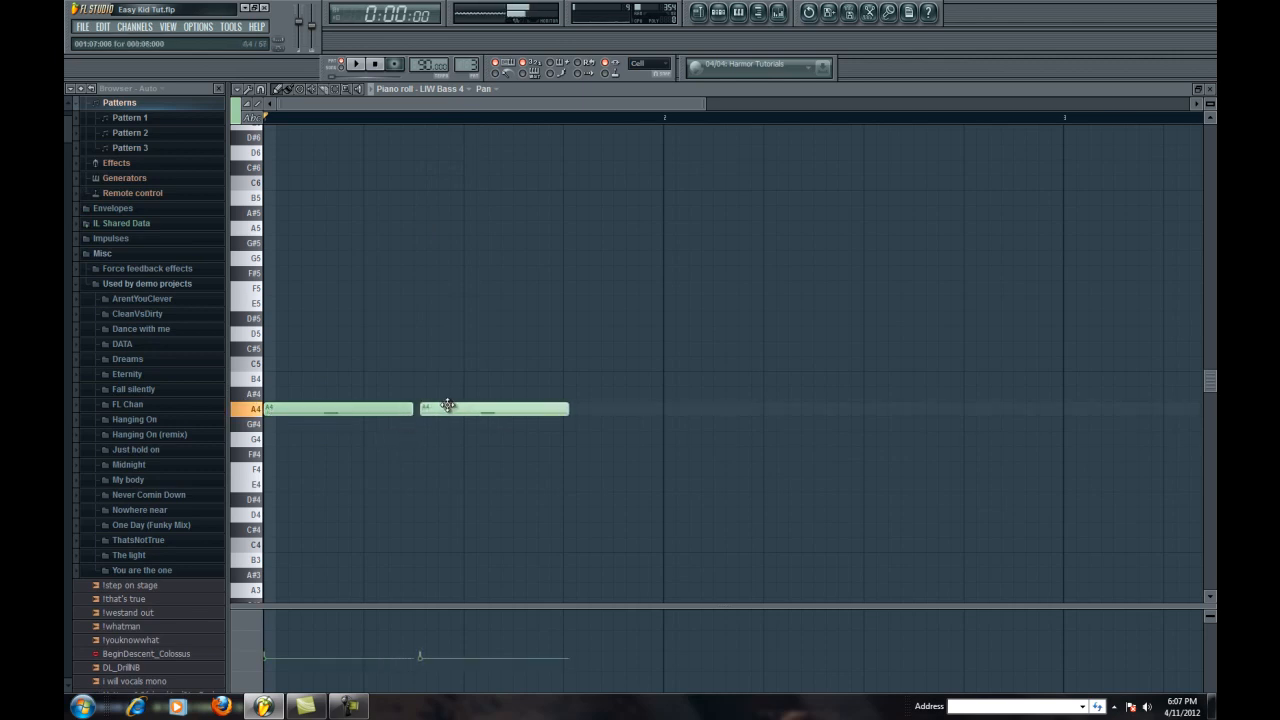
pyautogui.click(594, 378)
pyautogui.moveTo(594, 373); pyautogui.dragTo(589, 359)
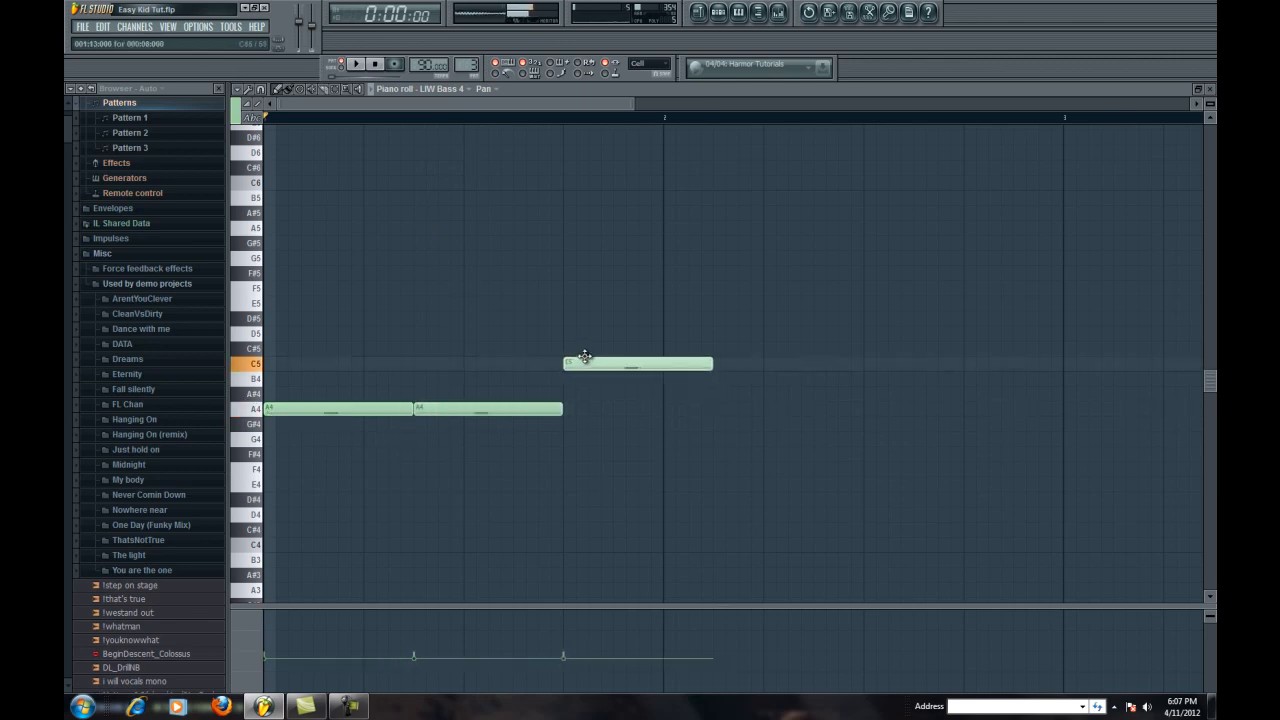
pyautogui.moveTo(714, 365); pyautogui.dragTo(674, 334)
# Step: Add two six-step D5 notes followed by a four-step C5 note to fill bar 2 of the bass line
pyautogui.click(686, 331)
pyautogui.moveTo(764, 335); pyautogui.dragTo(822, 349)
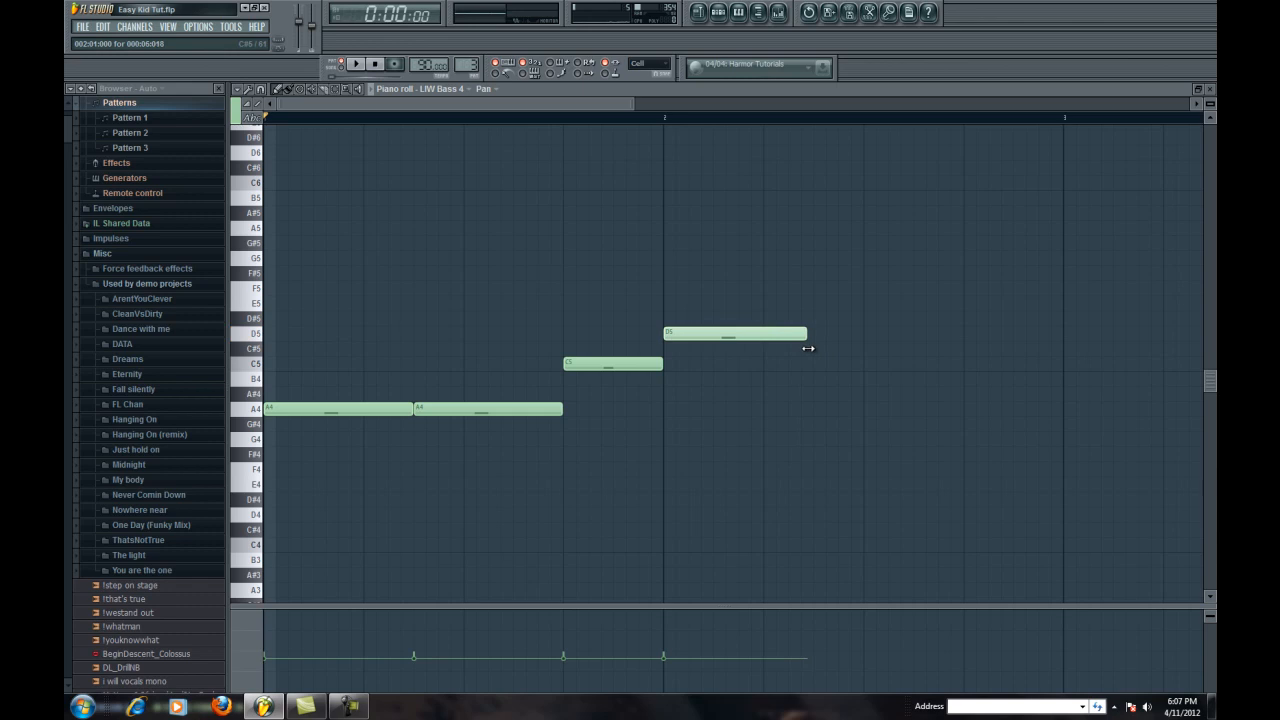
pyautogui.click(830, 331)
pyautogui.moveTo(859, 333); pyautogui.dragTo(849, 333)
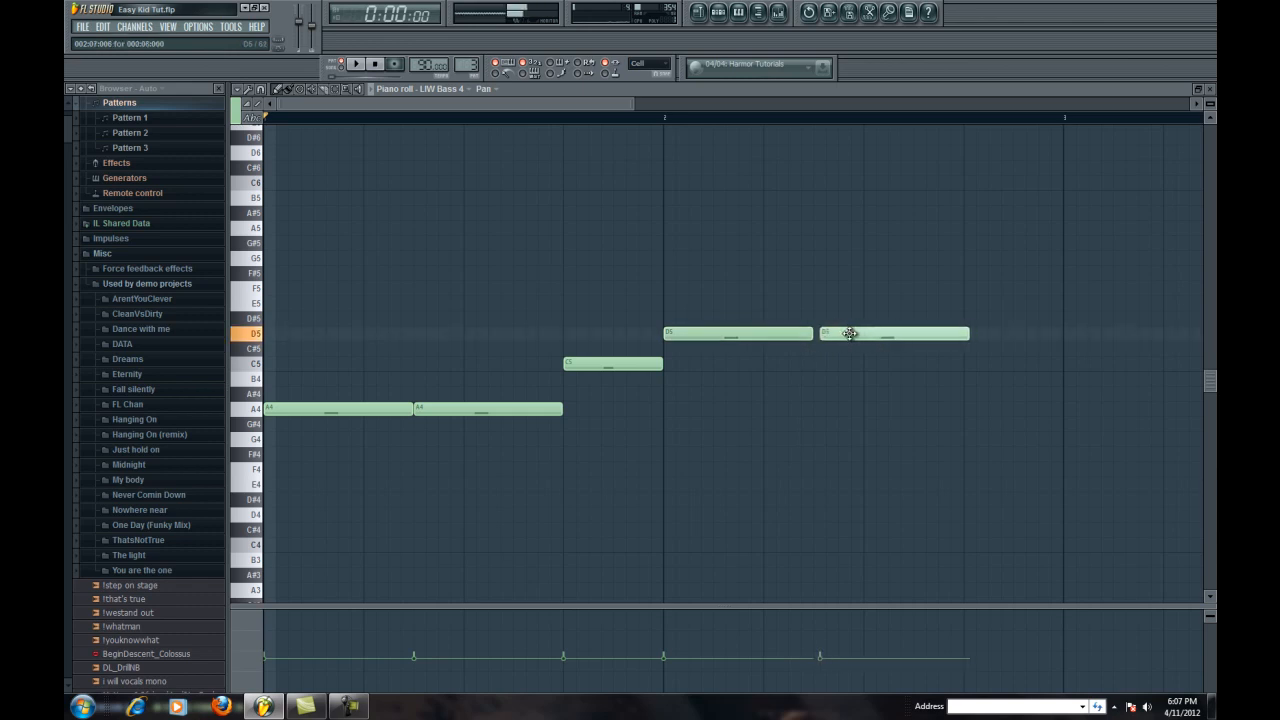
pyautogui.click(997, 363)
pyautogui.click(1115, 364)
pyautogui.rightClick(1117, 366)
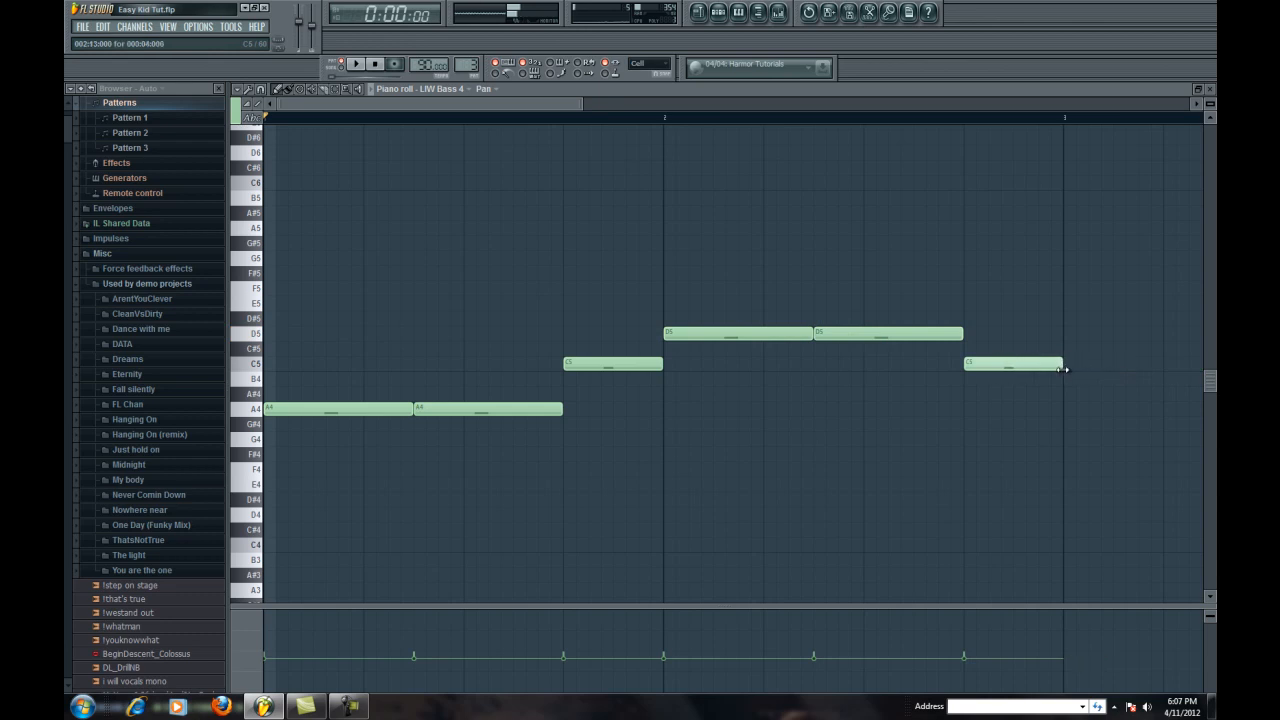
# Step: Preview the bass line and place a Pattern 3 clip at bar 1 of Track 2 in the playlist
pyautogui.click(355, 63)
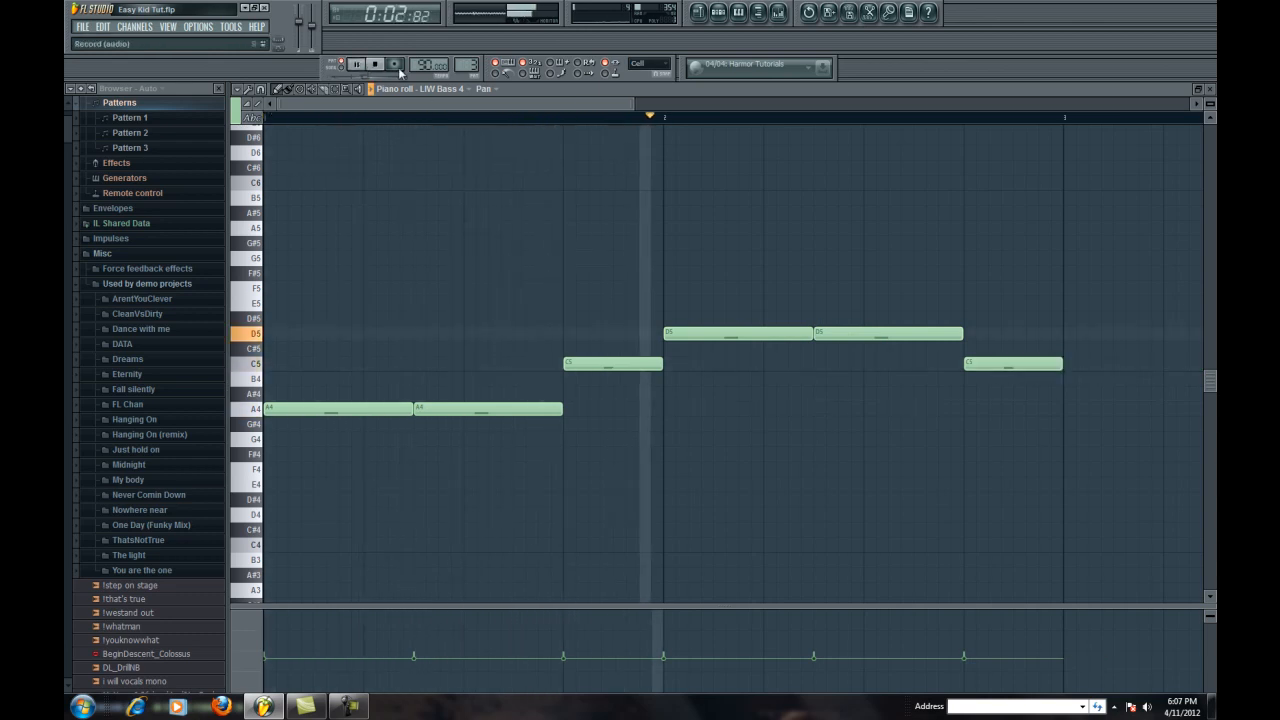
pyautogui.click(697, 12)
pyautogui.click(326, 189)
pyautogui.moveTo(326, 189); pyautogui.dragTo(306, 189)
pyautogui.press('space')
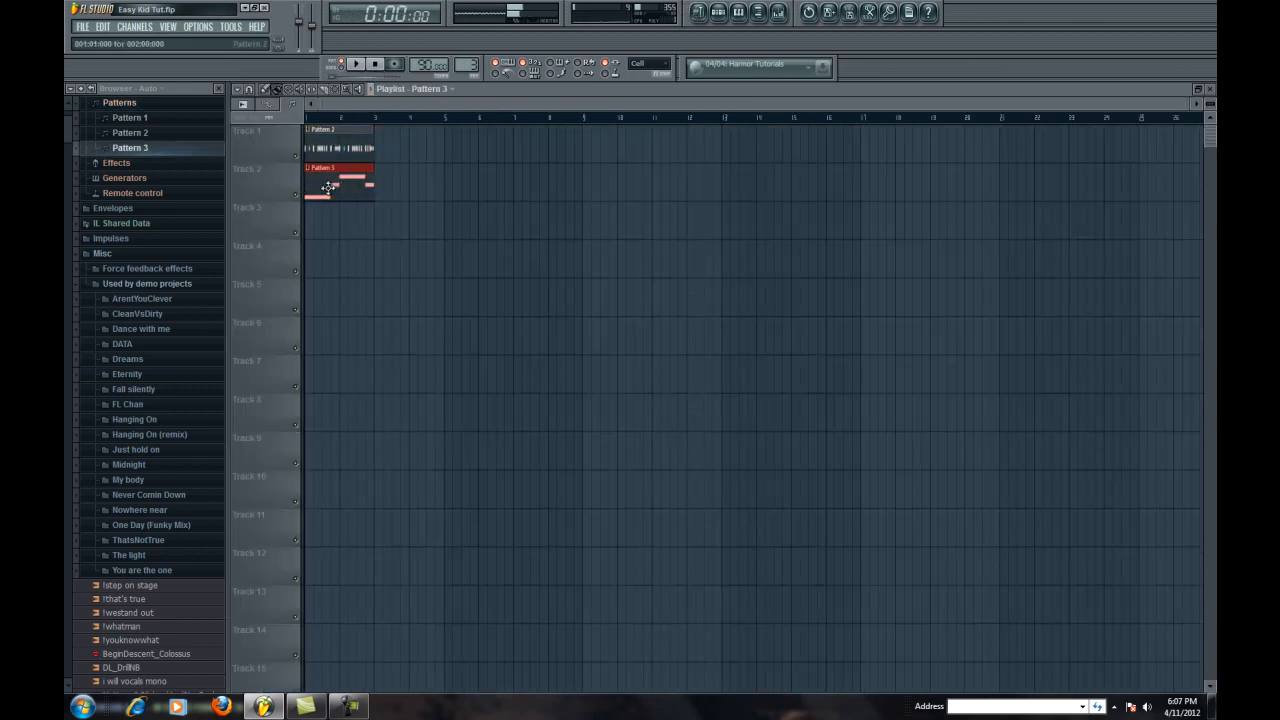
# Step: In Pattern 4, add LIW Synth 6 on step 1, LIW Synth 4 on step 13 and LIW Synth 7 on steps 25 and 29, and preview it
pyautogui.click(719, 14)
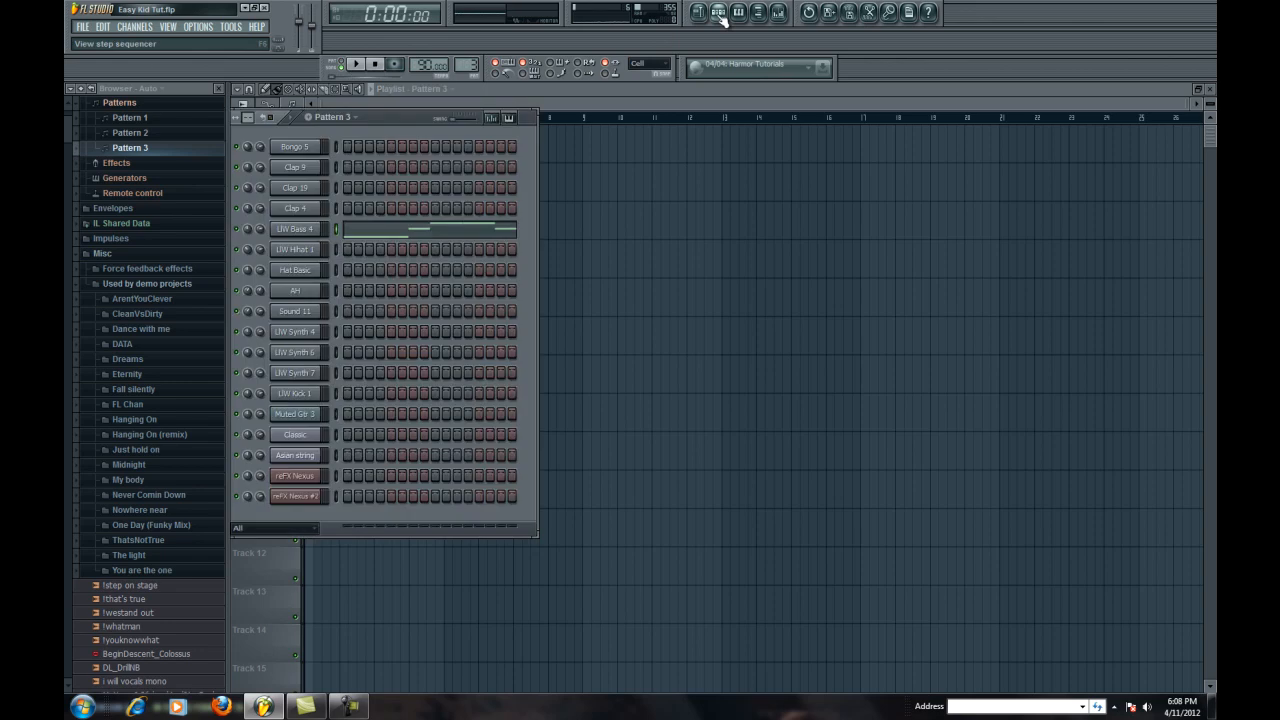
pyautogui.scroll(1, 464, 68)
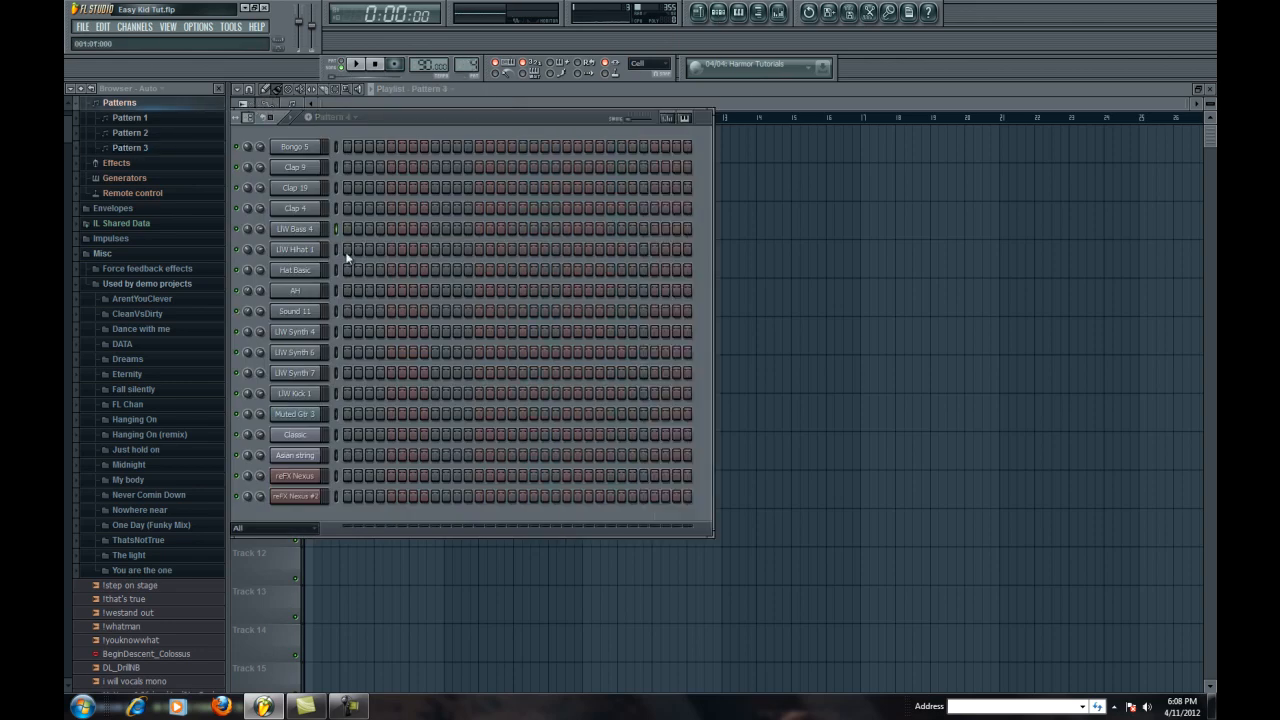
pyautogui.click(347, 352)
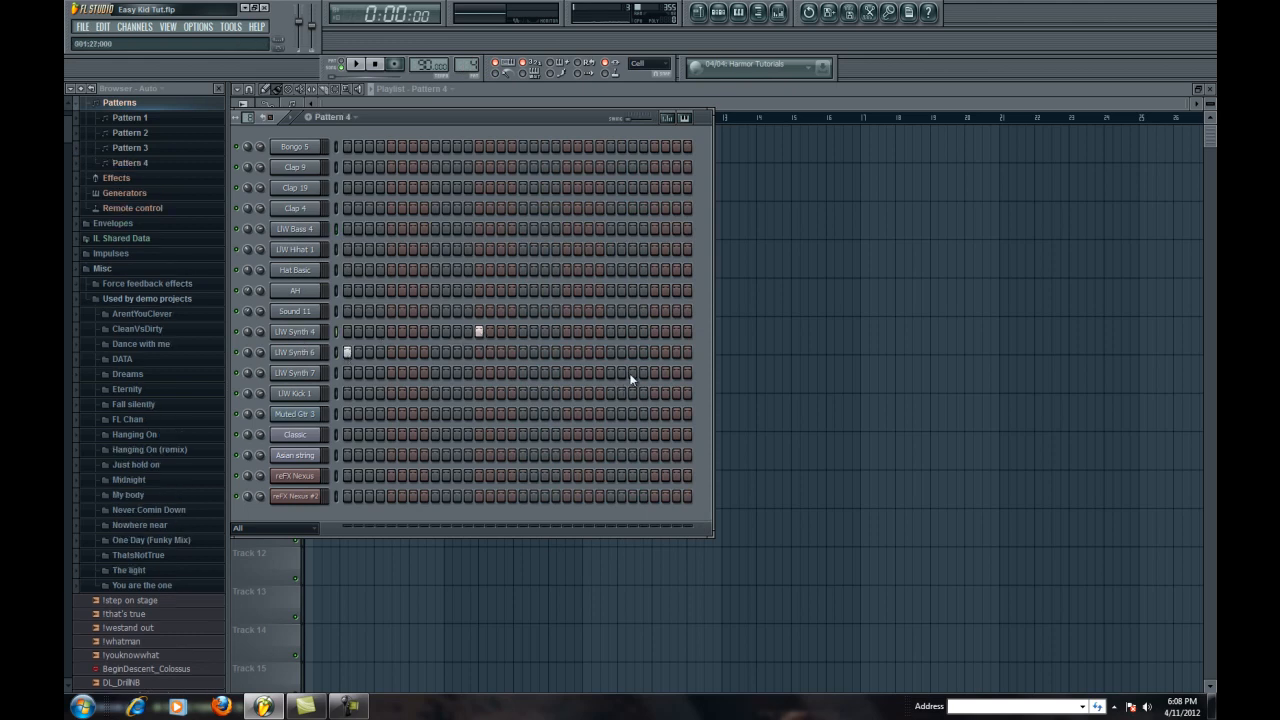
pyautogui.click(360, 65)
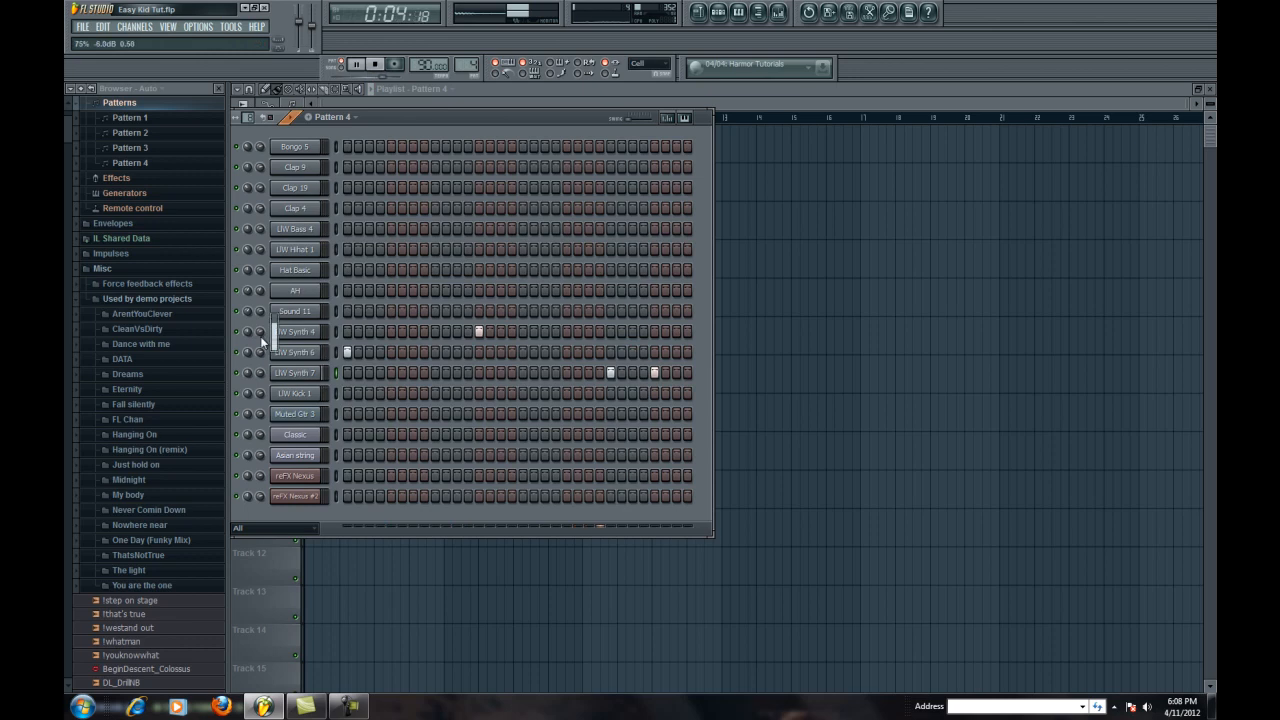
pyautogui.click(376, 65)
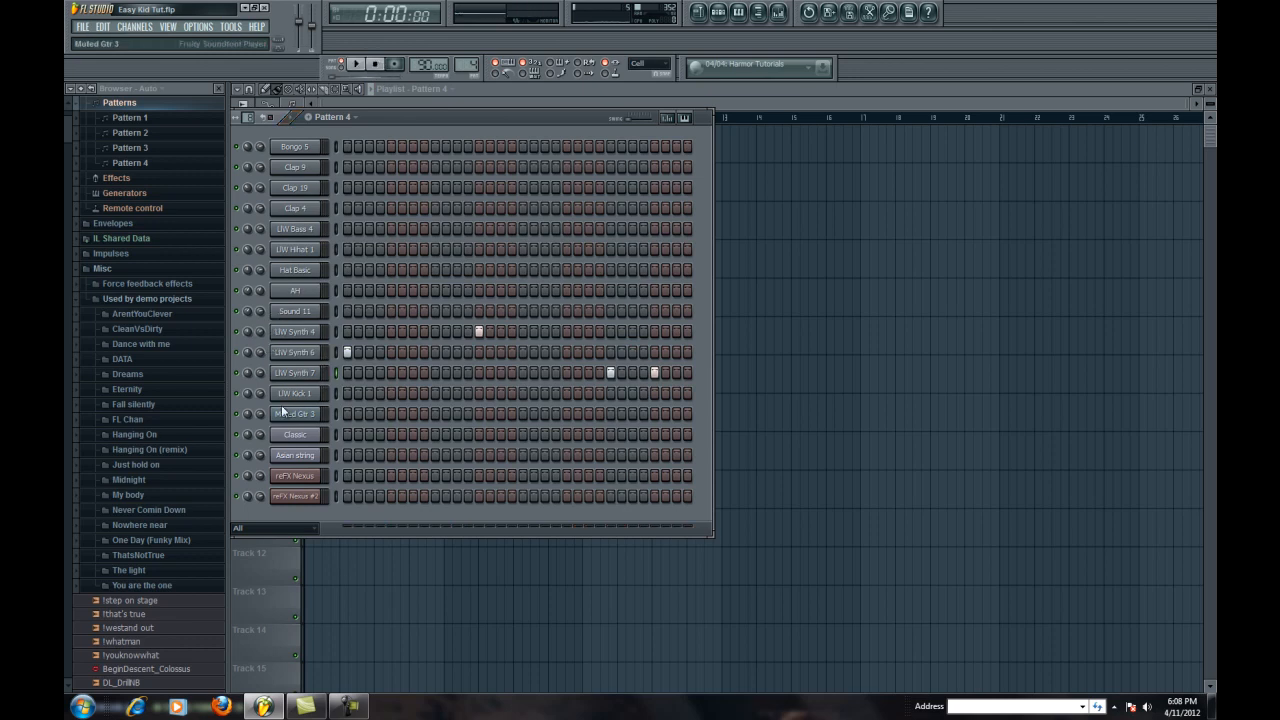
# Step: Assign mixer tracks to the LIW Synth channels, routing LIW Synth 6 to Insert 2
pyautogui.click(310, 354)
pyautogui.click(311, 335)
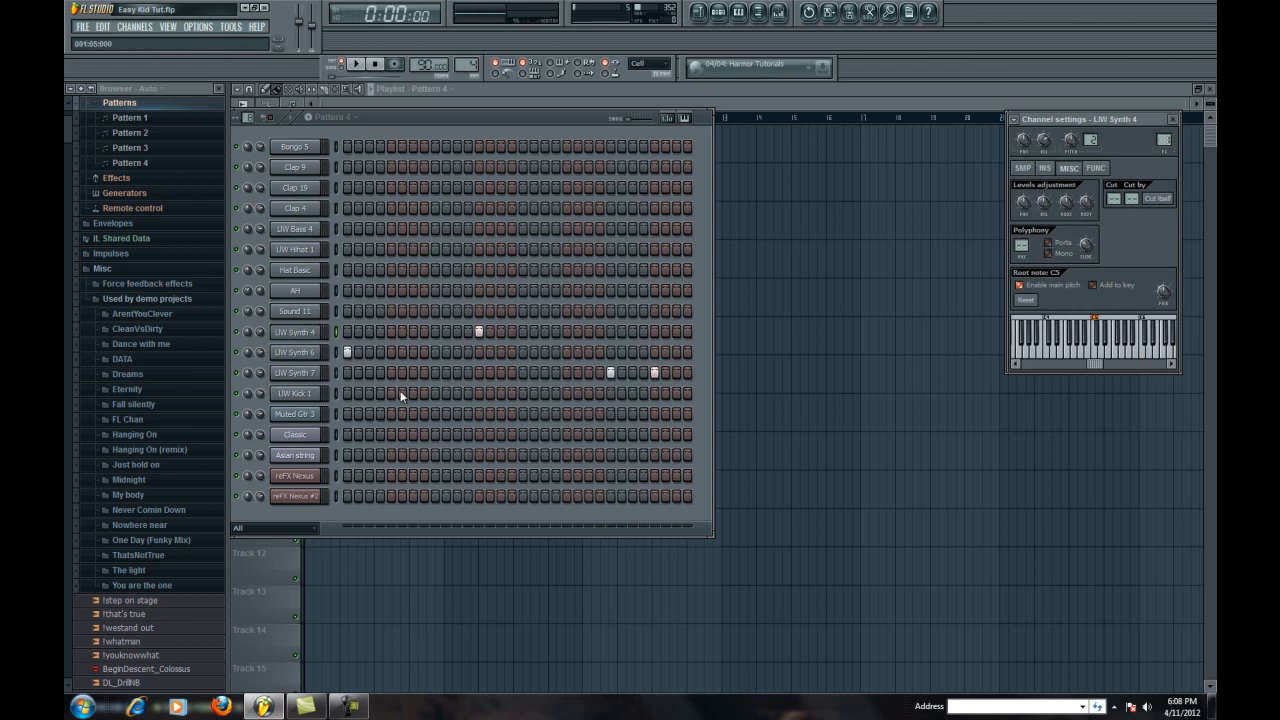
pyautogui.click(298, 374)
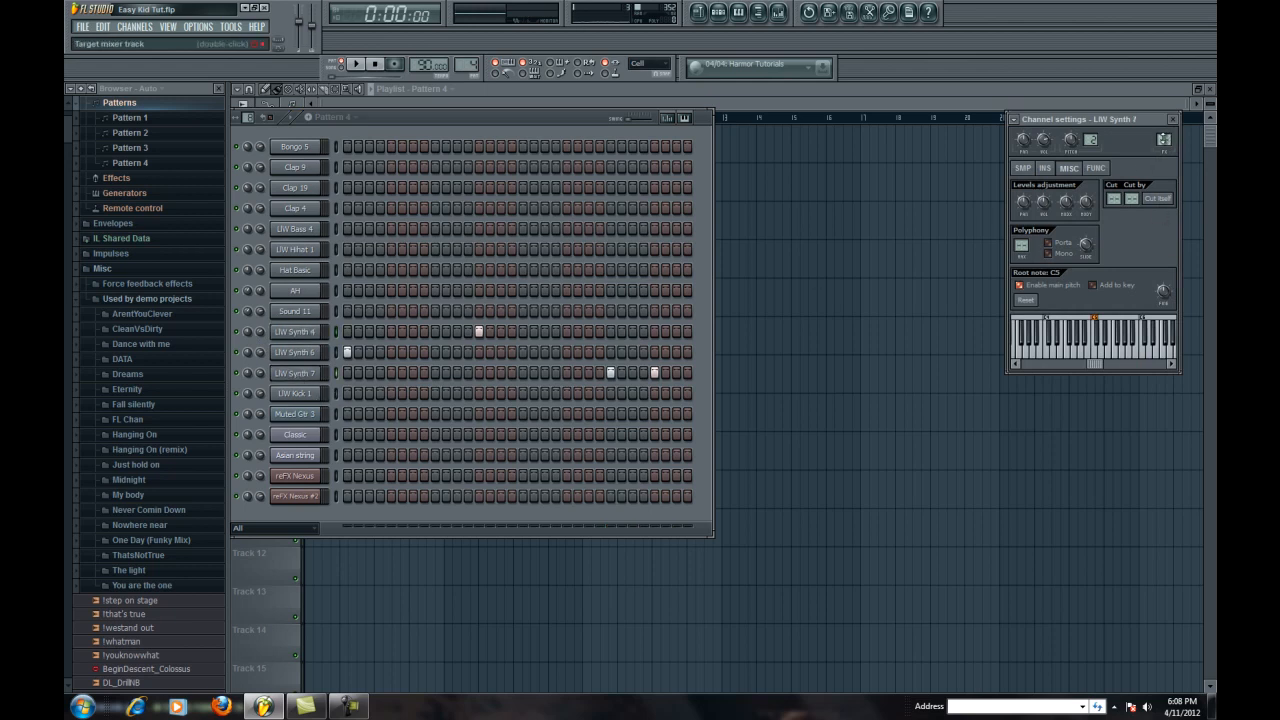
pyautogui.click(1174, 120)
pyautogui.click(307, 355)
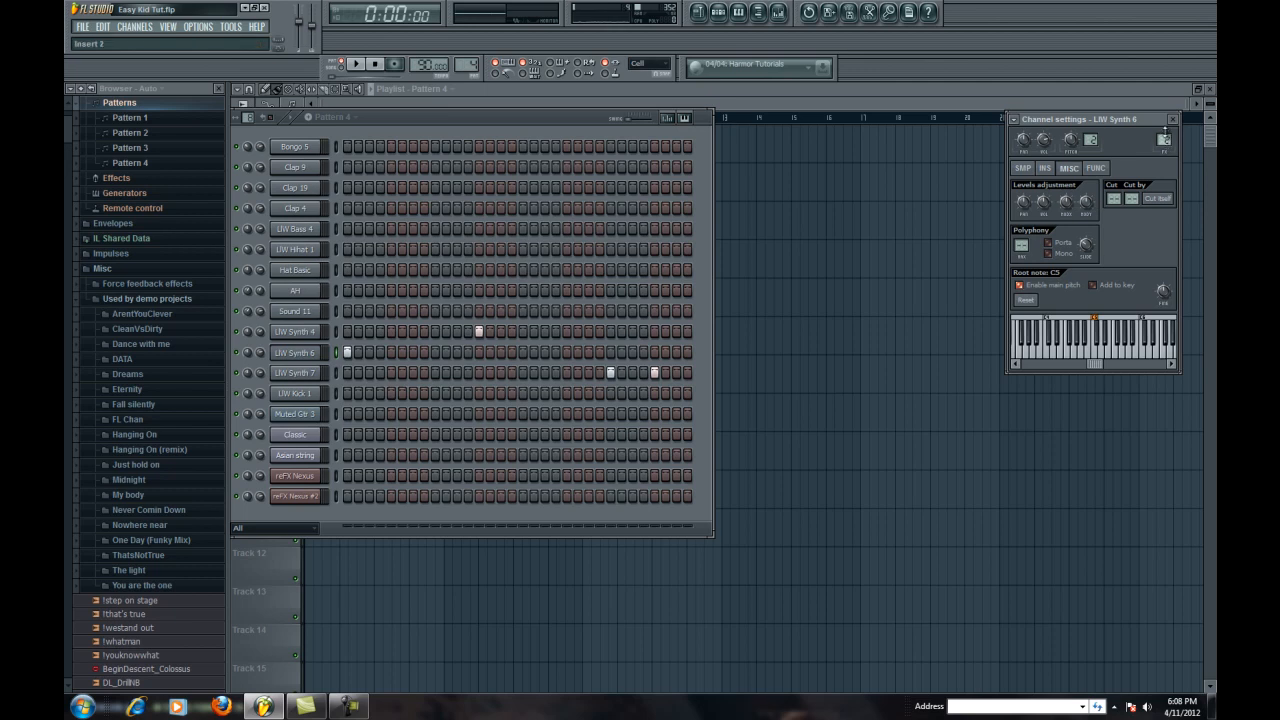
# Step: Load Fruity Reeverb in the first effect slot of mixer Insert 2 and adjust its reverb level
pyautogui.click(778, 12)
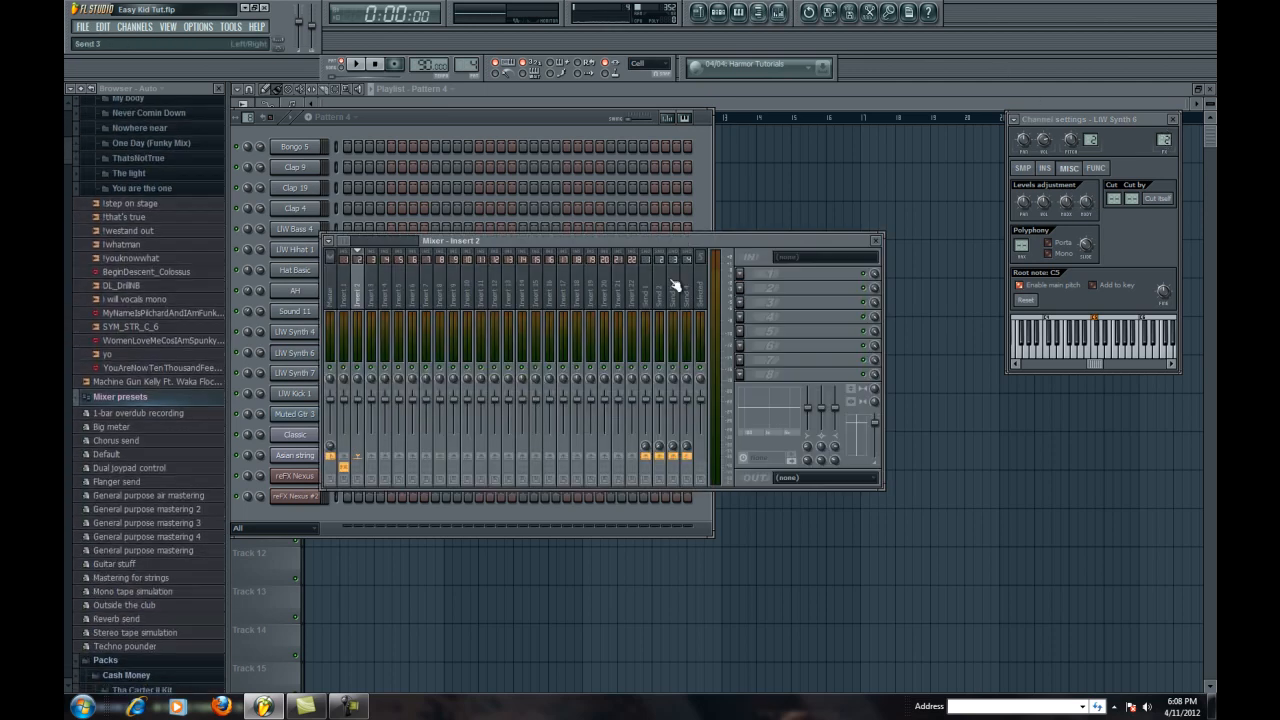
pyautogui.click(742, 273)
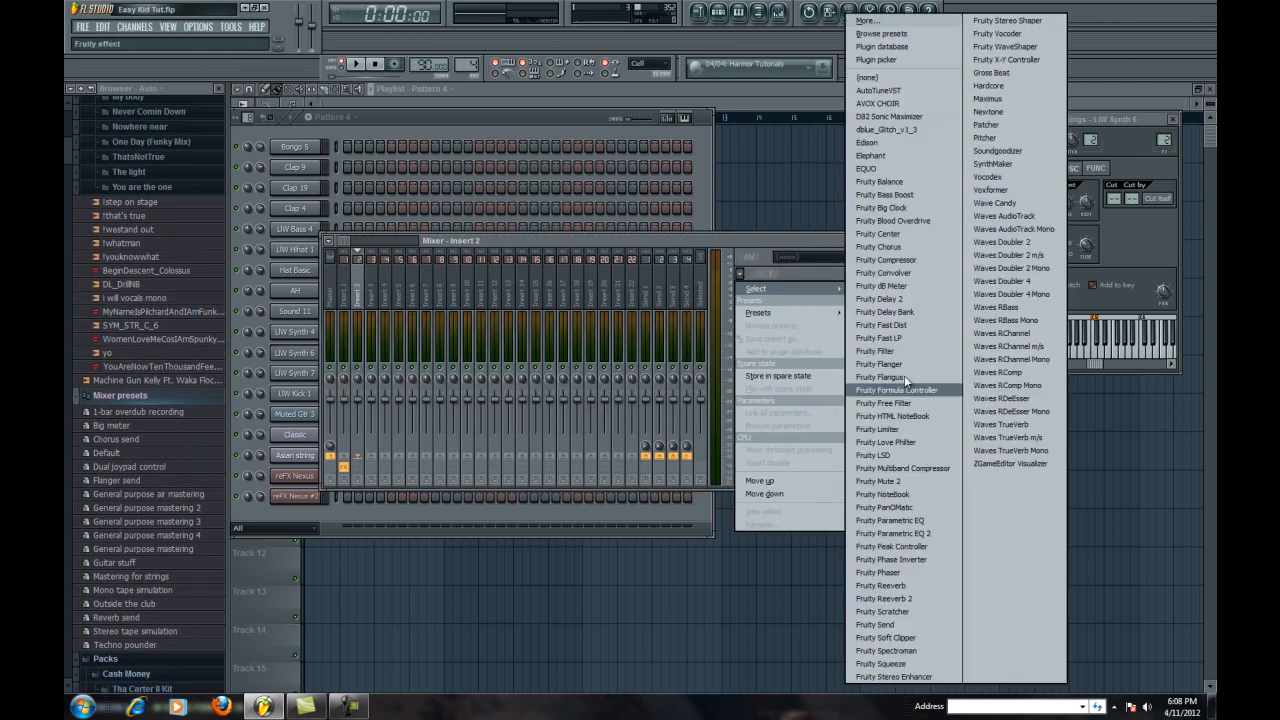
pyautogui.click(896, 584)
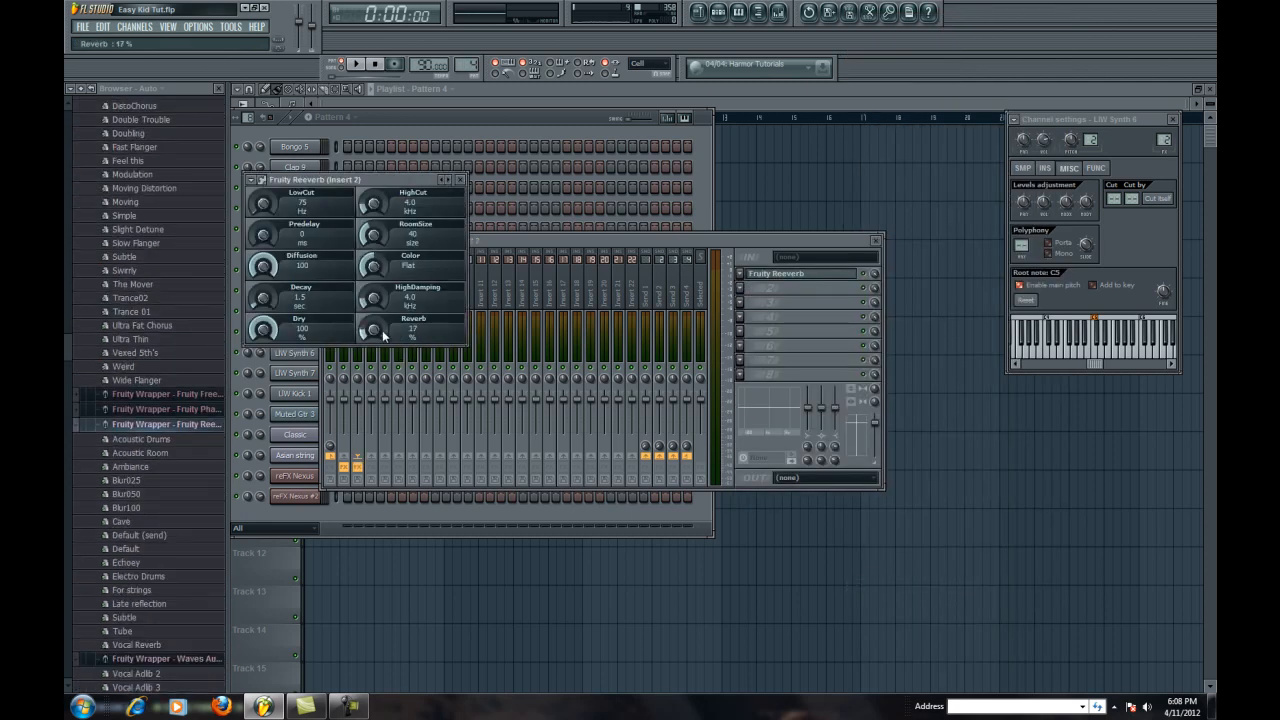
pyautogui.moveTo(390, 336); pyautogui.dragTo(393, 324)
pyautogui.click(468, 186)
# Step: Load Fruity Delay 2 in the second effect slot of Insert 2 and play Pattern 4 to hear the effects
pyautogui.click(740, 288)
pyautogui.moveTo(790, 302)
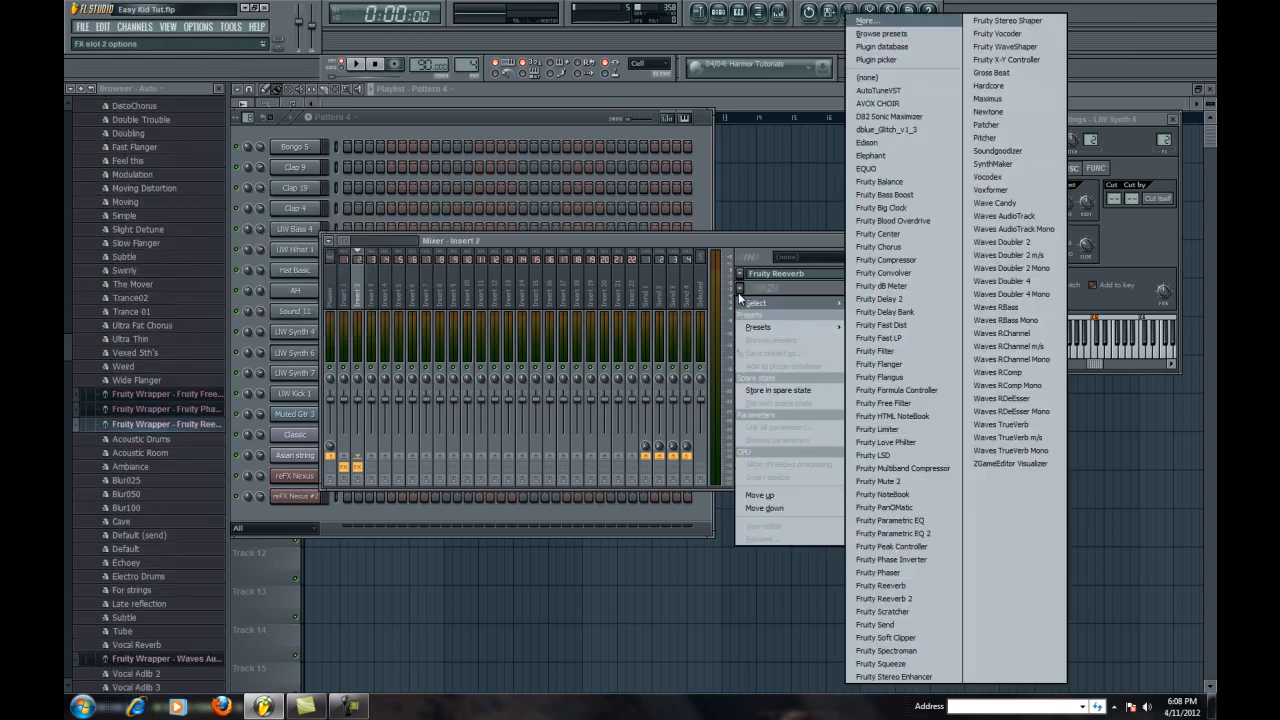
pyautogui.click(898, 298)
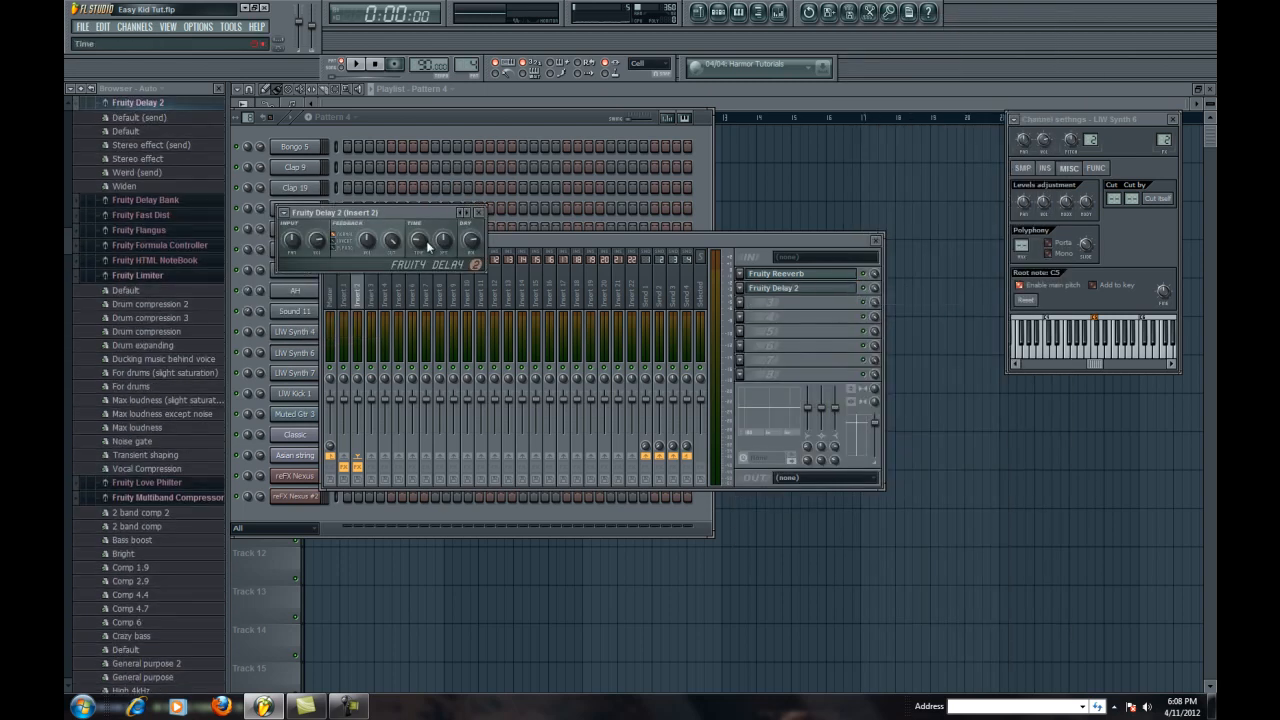
pyautogui.click(355, 64)
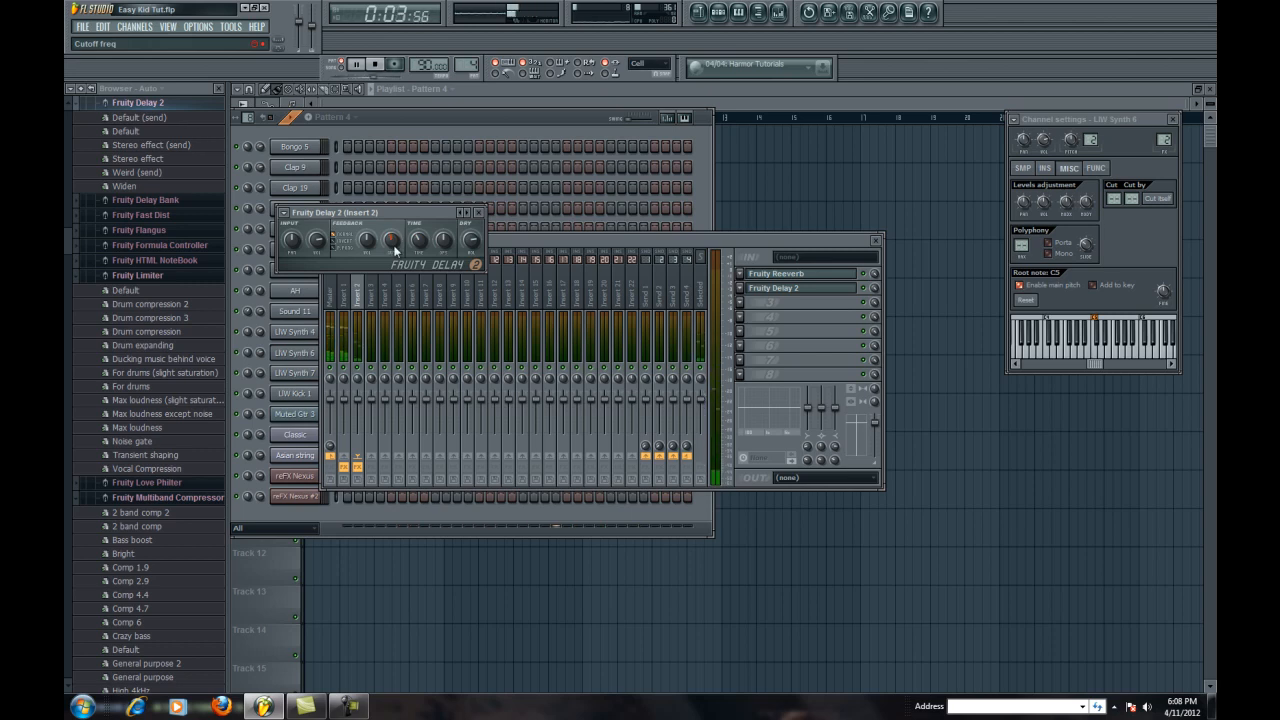
# Step: Raise the volume of Insert 2 in the mixer and close the mixer
pyautogui.click(459, 120)
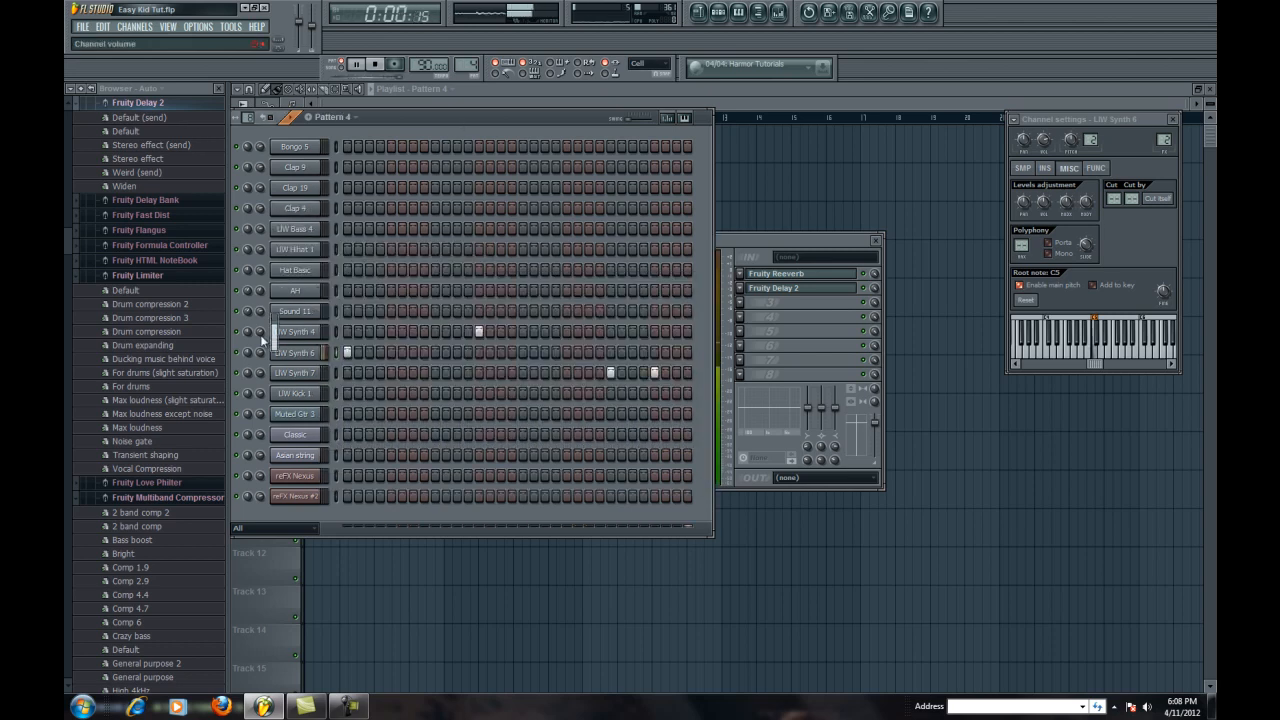
pyautogui.click(806, 245)
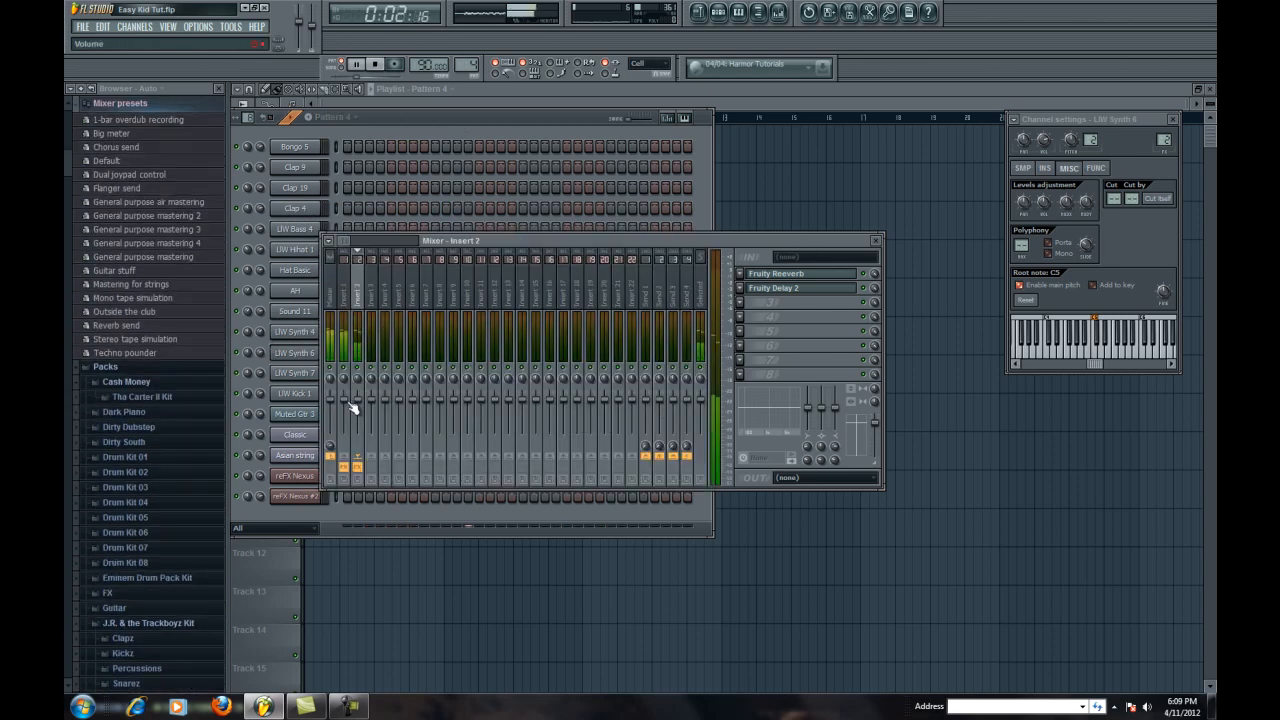
pyautogui.moveTo(362, 393); pyautogui.dragTo(366, 402)
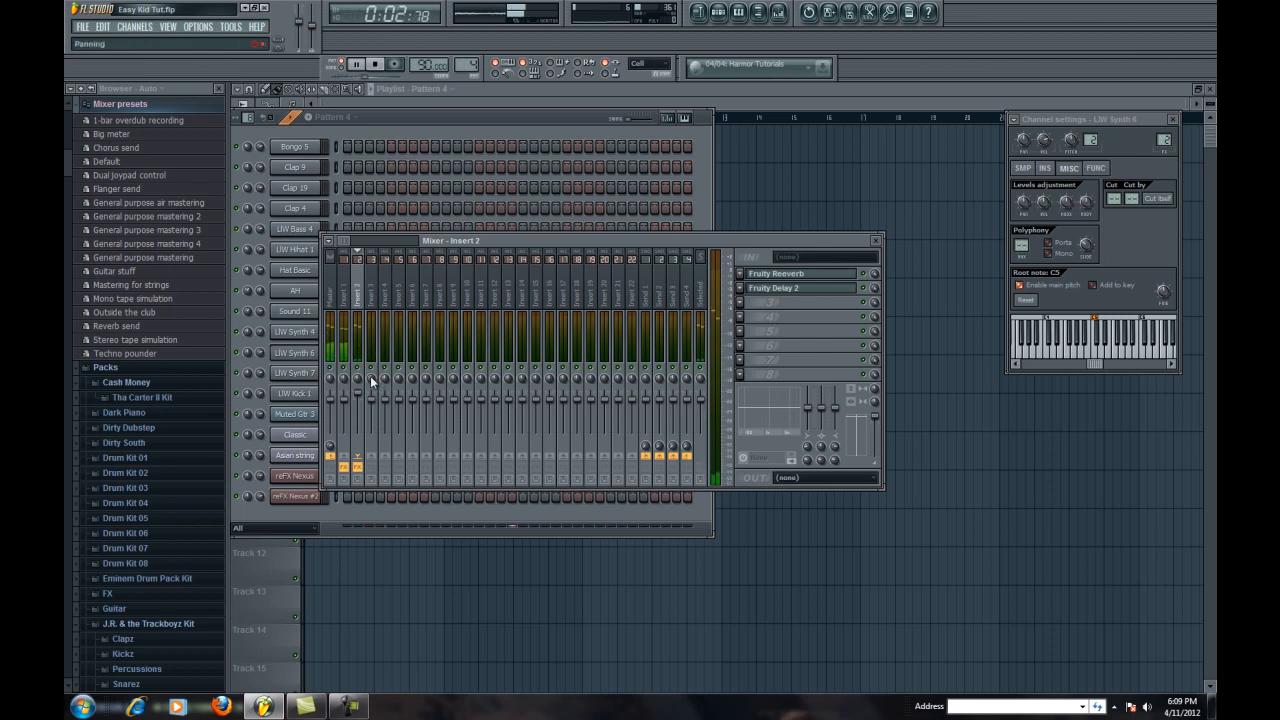
pyautogui.click(870, 240)
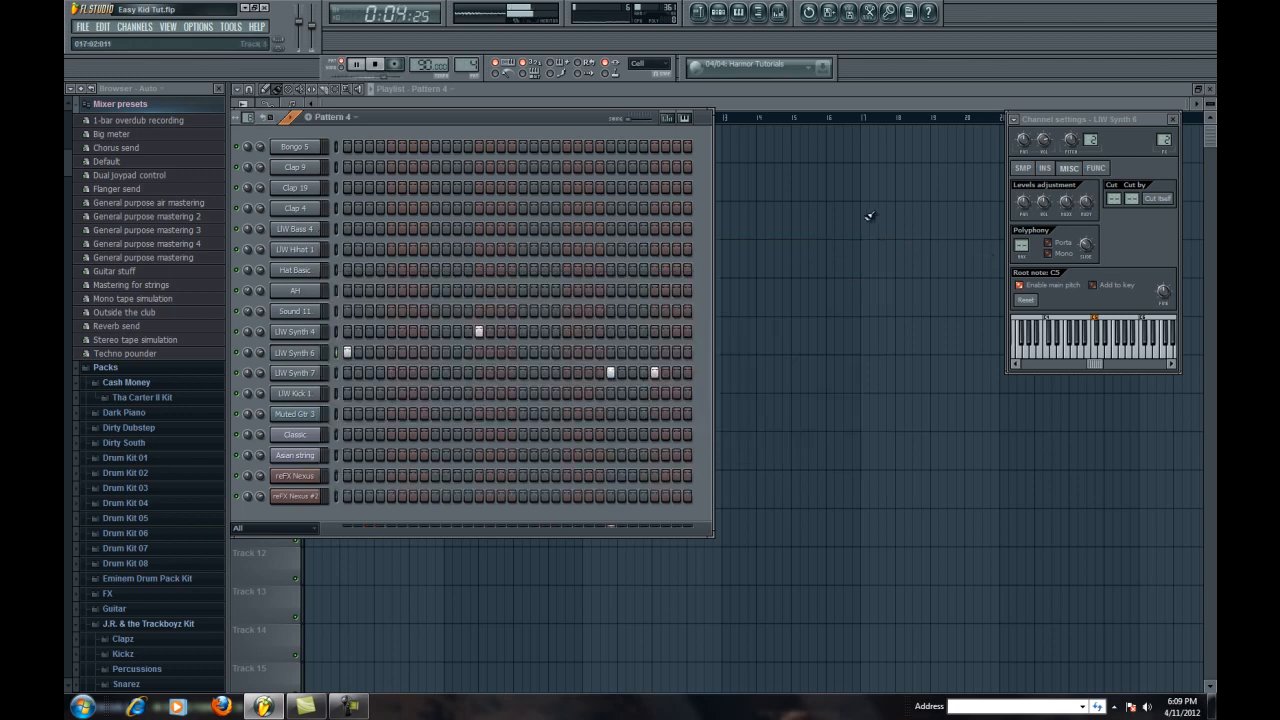
# Step: Place Pattern 4 at bar 1 on Track 3 of the playlist and save the project
pyautogui.click(753, 93)
pyautogui.click(336, 222)
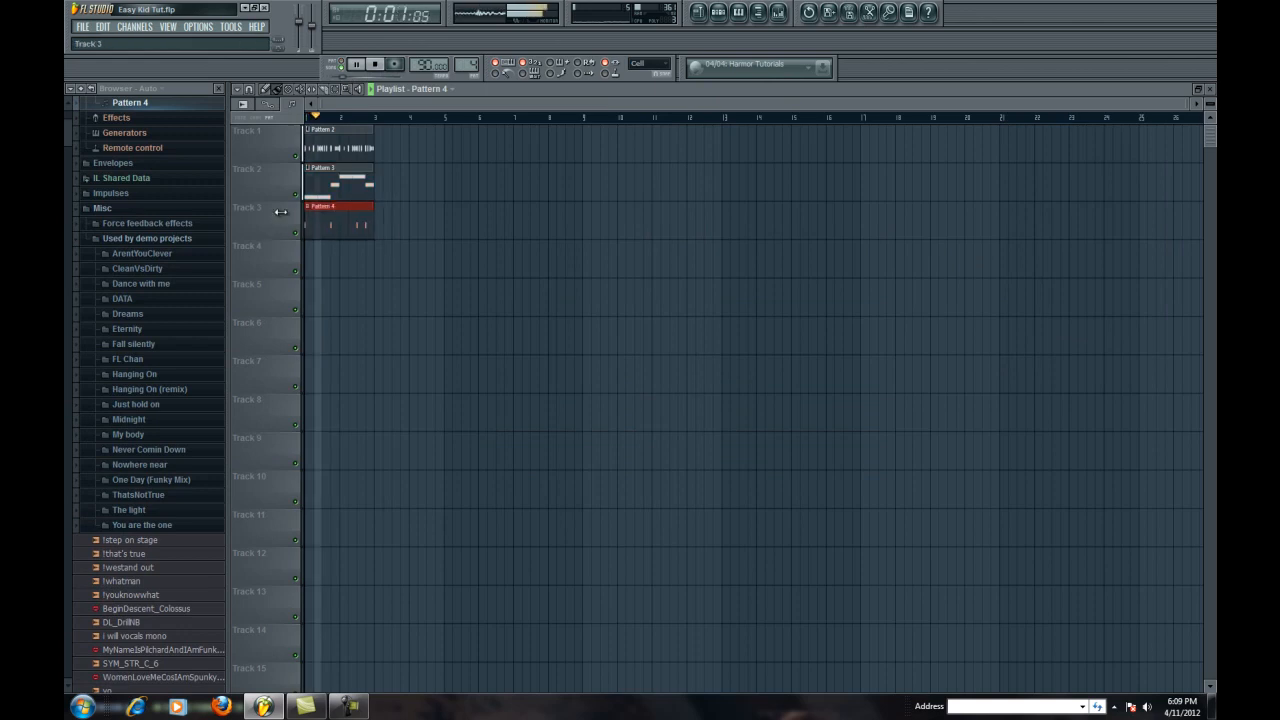
pyautogui.click(82, 27)
pyautogui.click(87, 84)
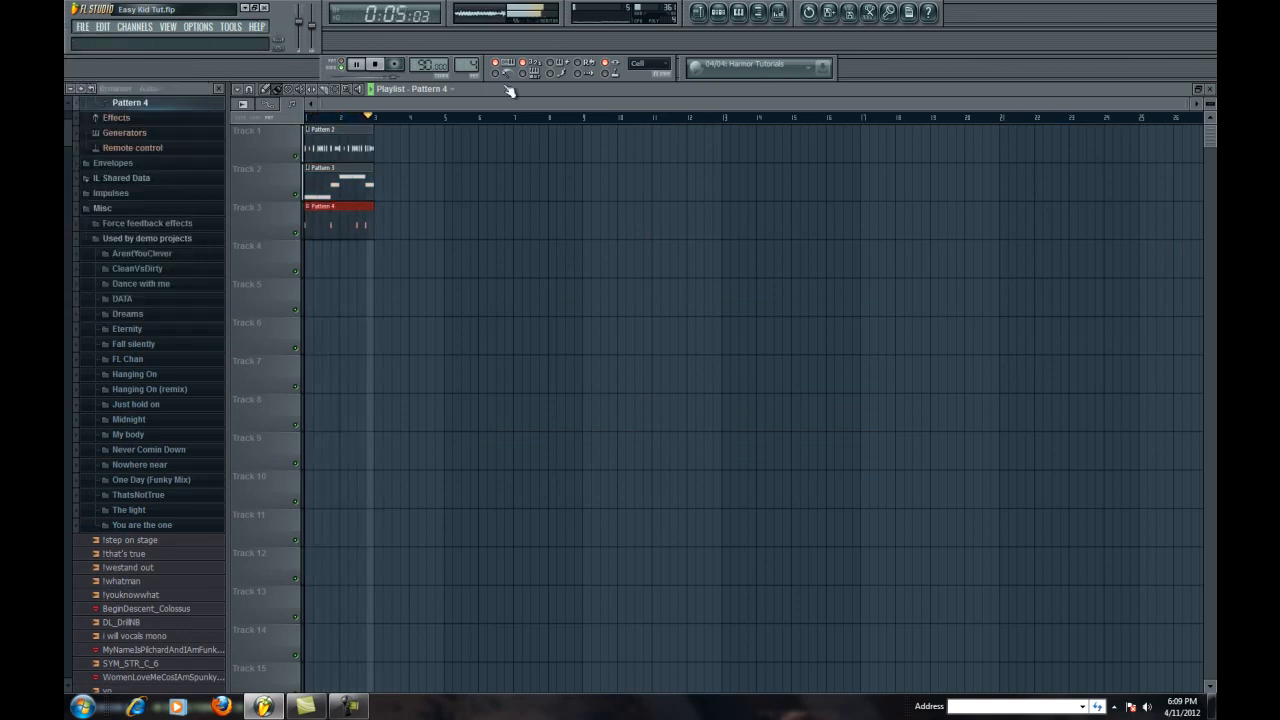
# Step: Check the LIW Synth 7 channel settings while the song plays, return to the playlist and stop playback
pyautogui.click(737, 13)
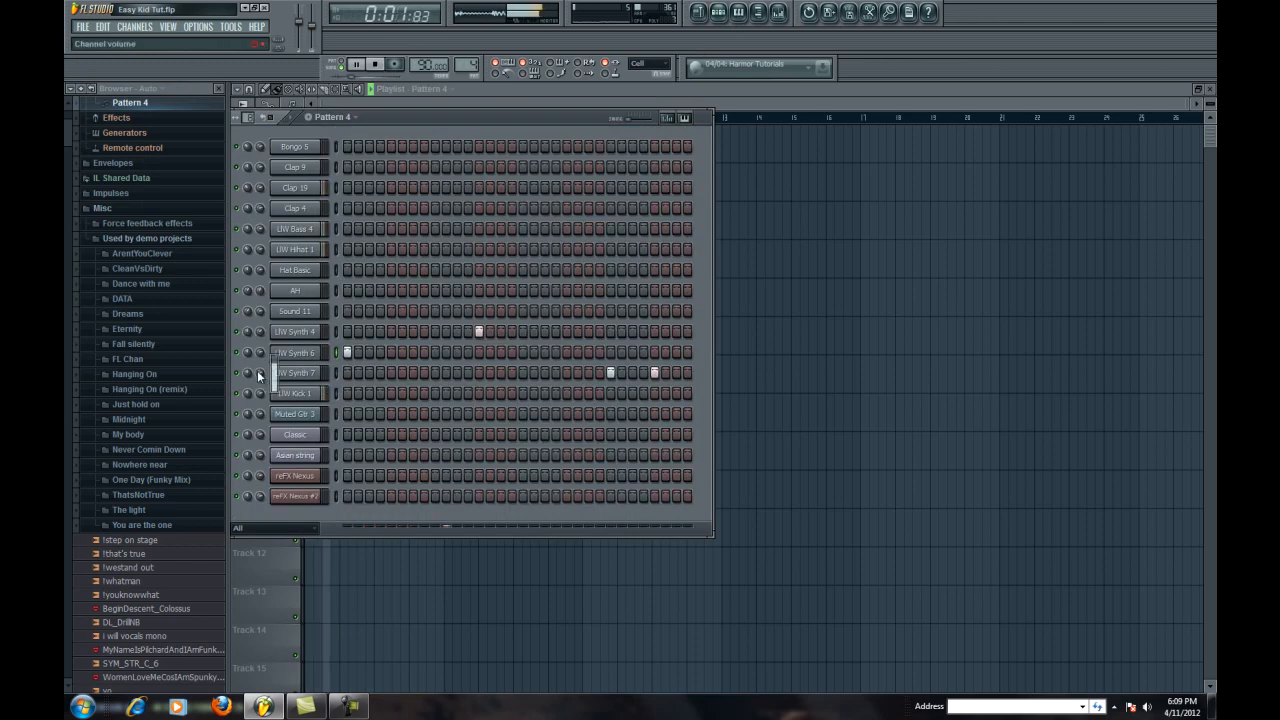
pyautogui.click(308, 373)
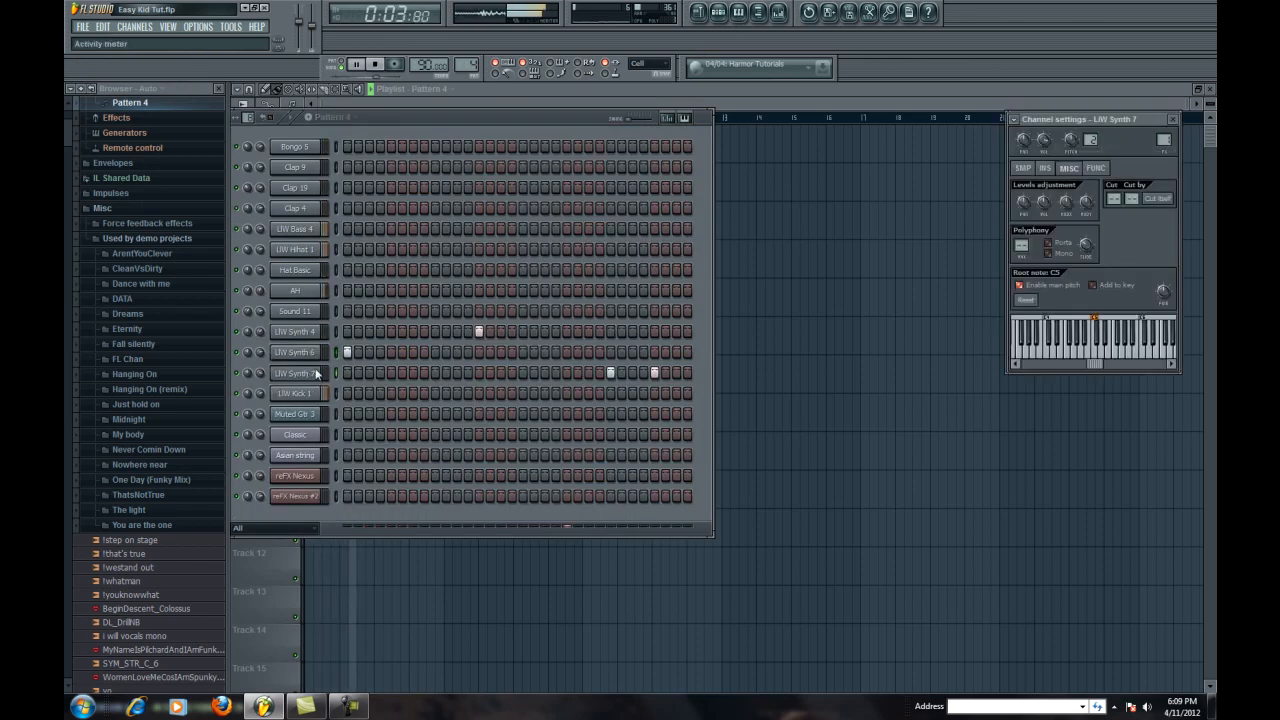
pyautogui.click(1173, 119)
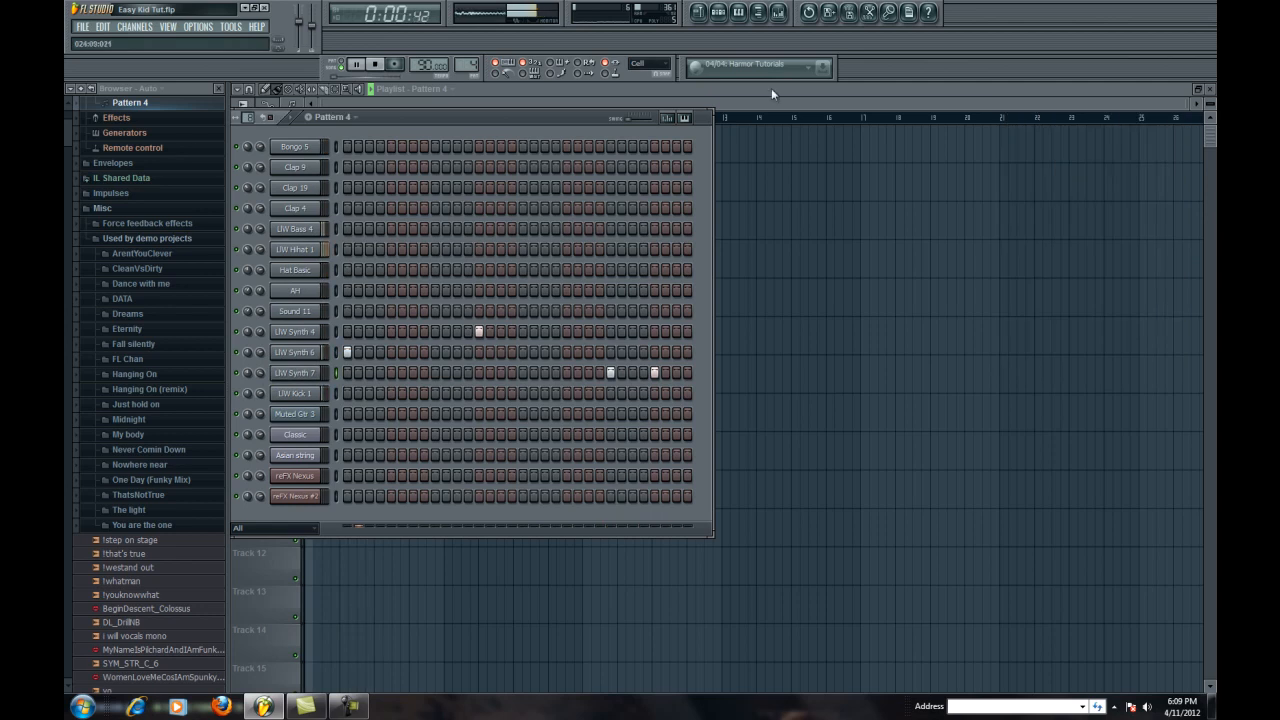
pyautogui.press('F6')
pyautogui.click(375, 64)
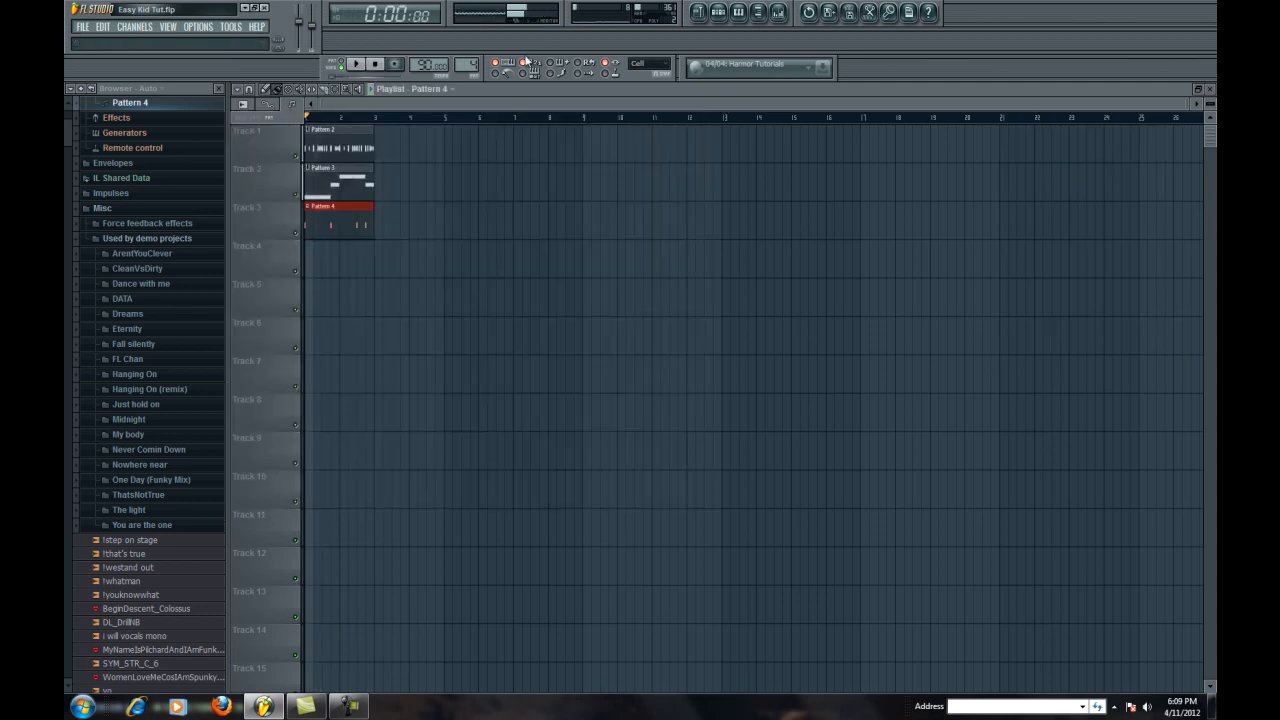
# Step: Switch to the empty Pattern 5 and open the piano roll for the Muted Gtr 3 channel
pyautogui.click(718, 20)
pyautogui.moveTo(470, 62); pyautogui.dragTo(470, 56)
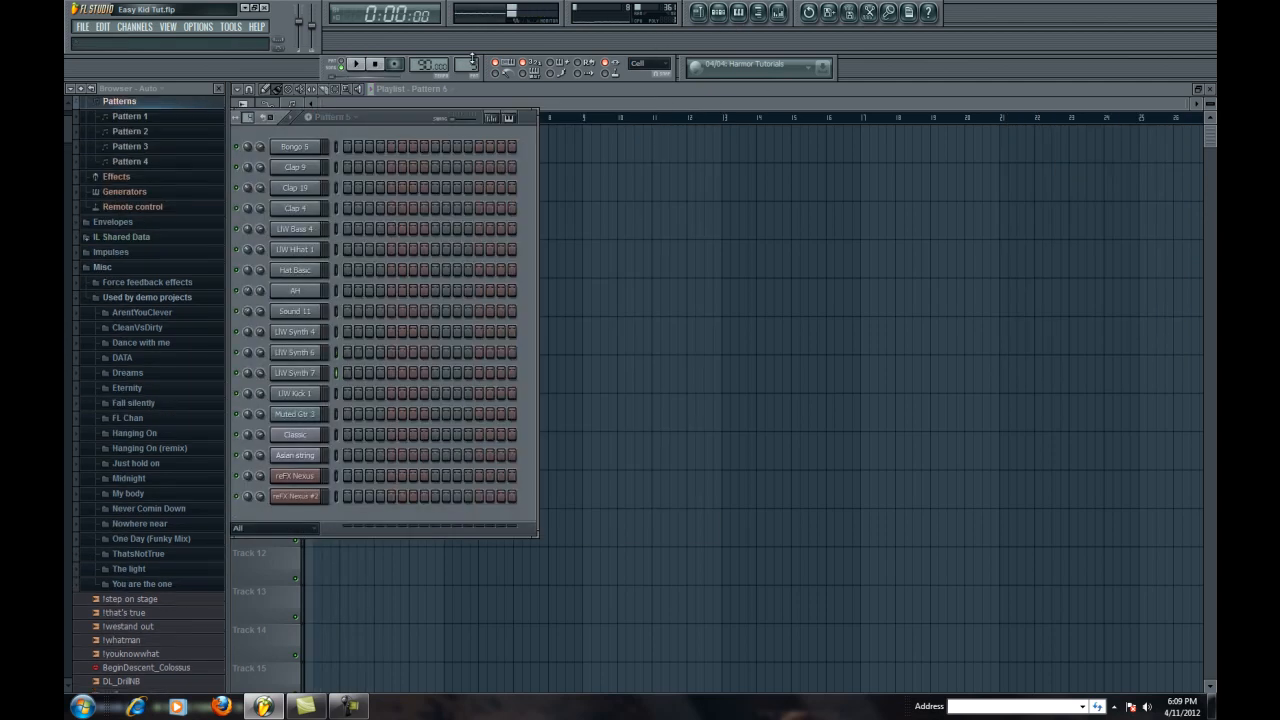
pyautogui.click(741, 16)
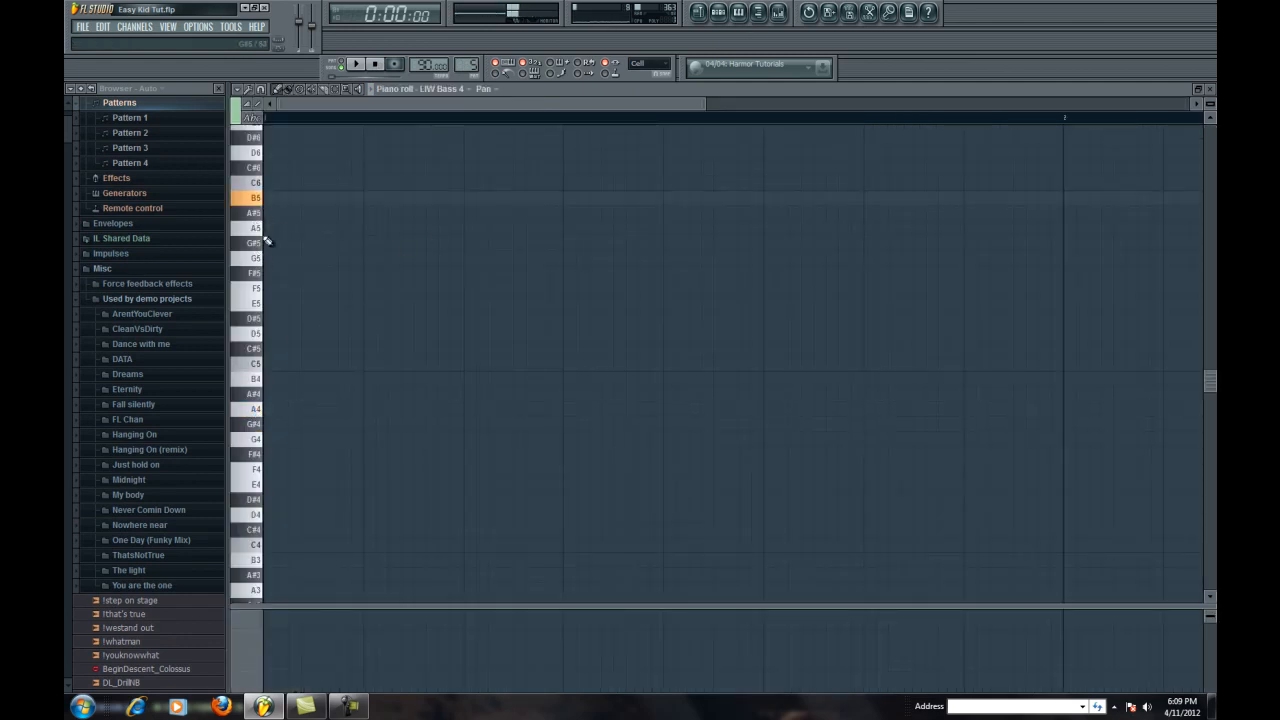
pyautogui.click(445, 92)
pyautogui.click(447, 288)
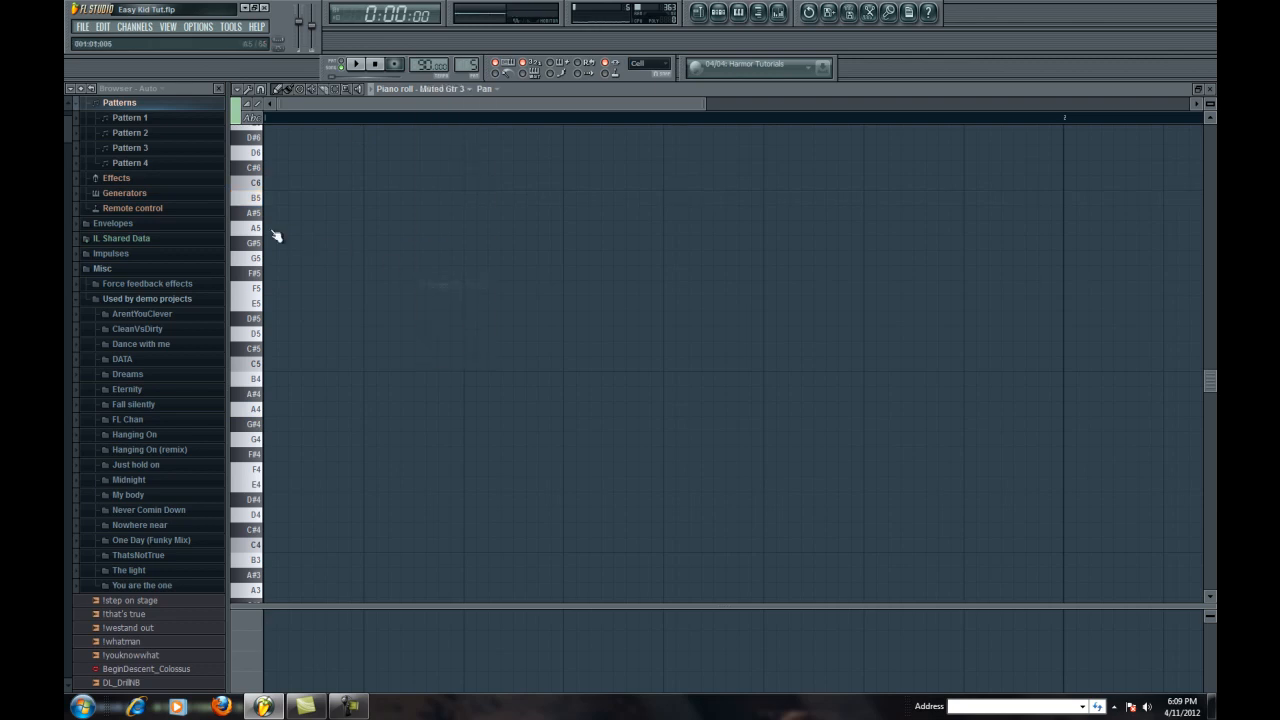
# Step: Enter two one-step A5 notes followed directly by two one-step C6 notes at the start of bar 1
pyautogui.click(293, 233)
pyautogui.moveTo(363, 230); pyautogui.dragTo(276, 235)
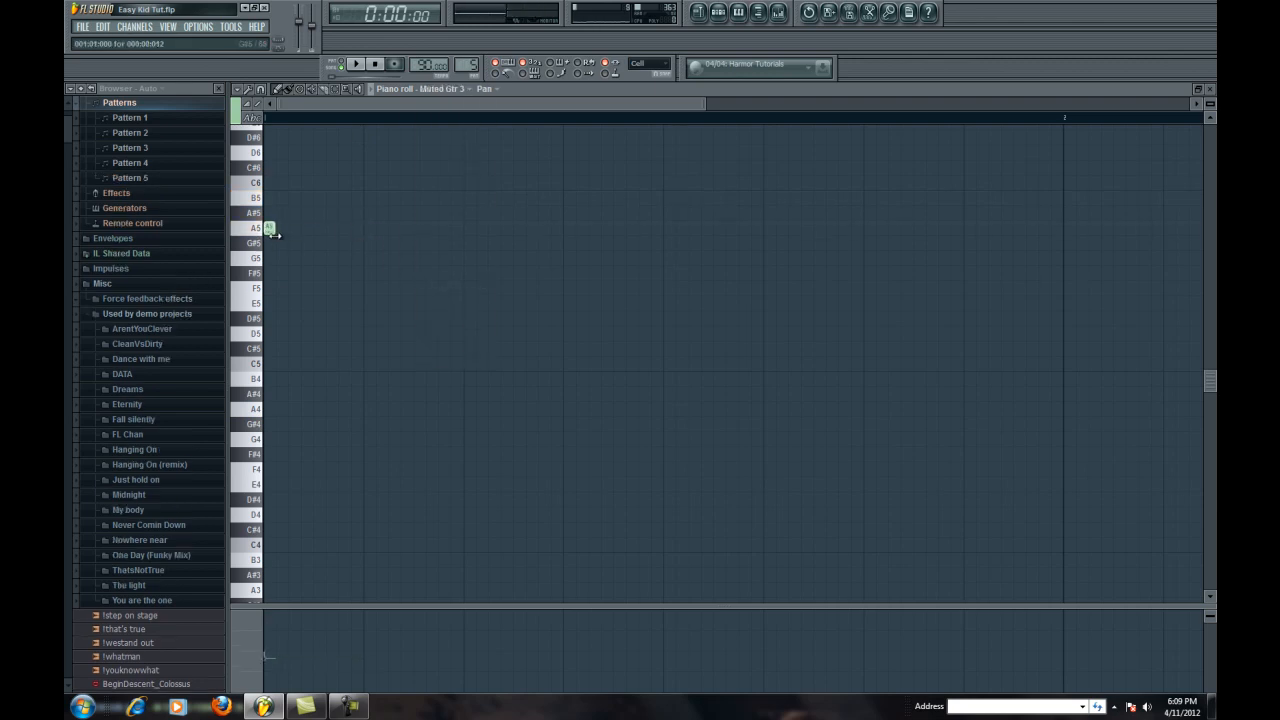
pyautogui.click(300, 229)
pyautogui.click(304, 243)
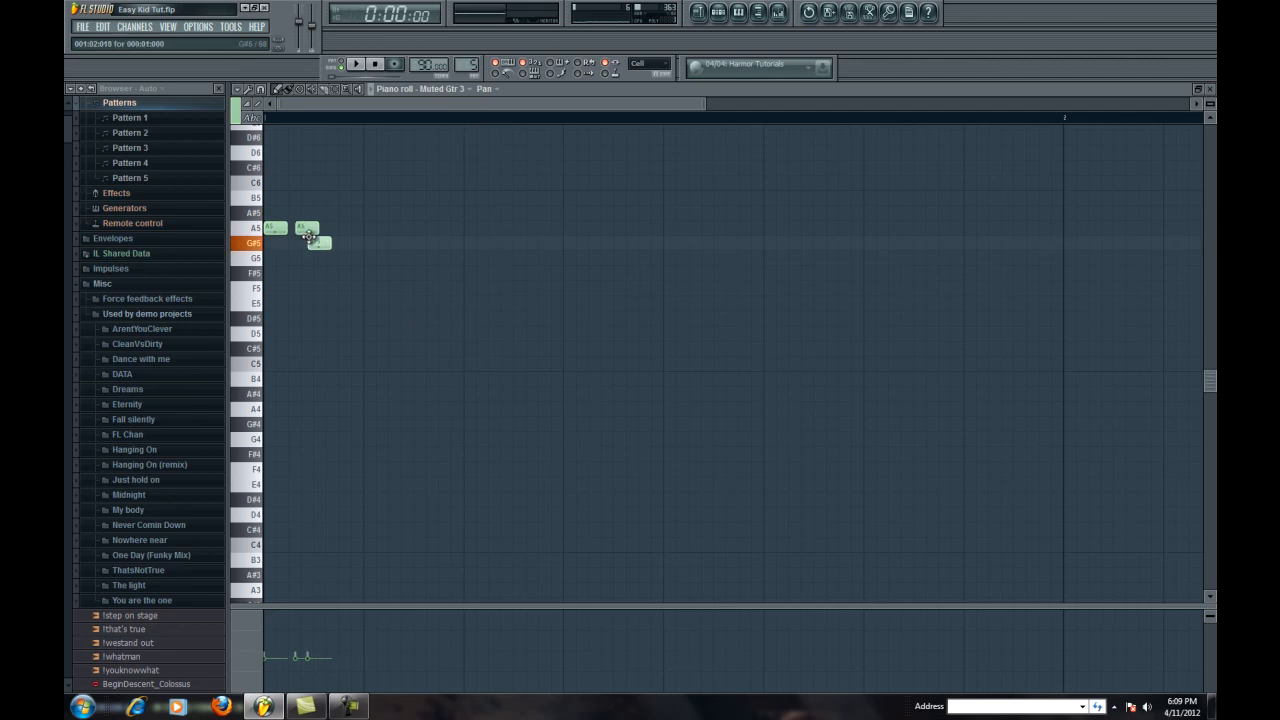
pyautogui.moveTo(305, 228); pyautogui.dragTo(299, 229)
pyautogui.click(322, 183)
pyautogui.click(349, 183)
pyautogui.moveTo(349, 183); pyautogui.dragTo(343, 183)
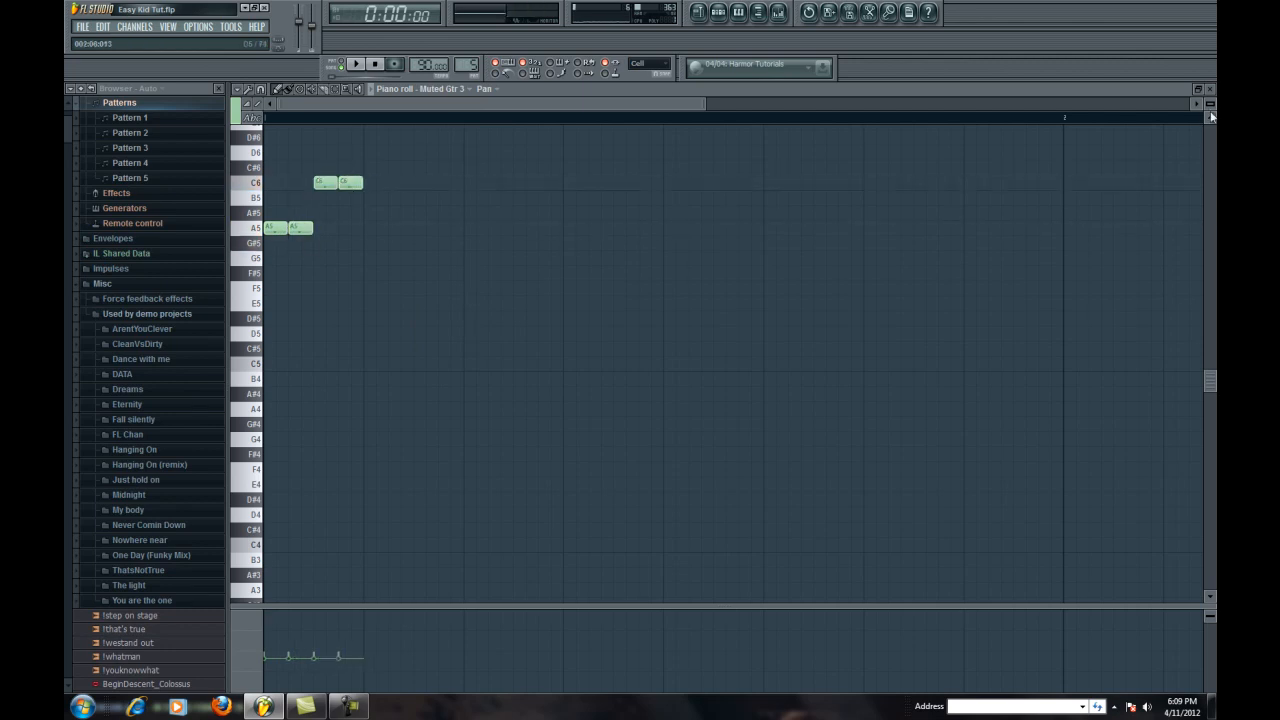
# Step: With Pattern 5 playing, continue the melody with two-step notes D6, C6, D6, C6 and E6 from step 5 of bar 1
pyautogui.moveTo(1208, 105); pyautogui.dragTo(1208, 115)
pyautogui.click(358, 64)
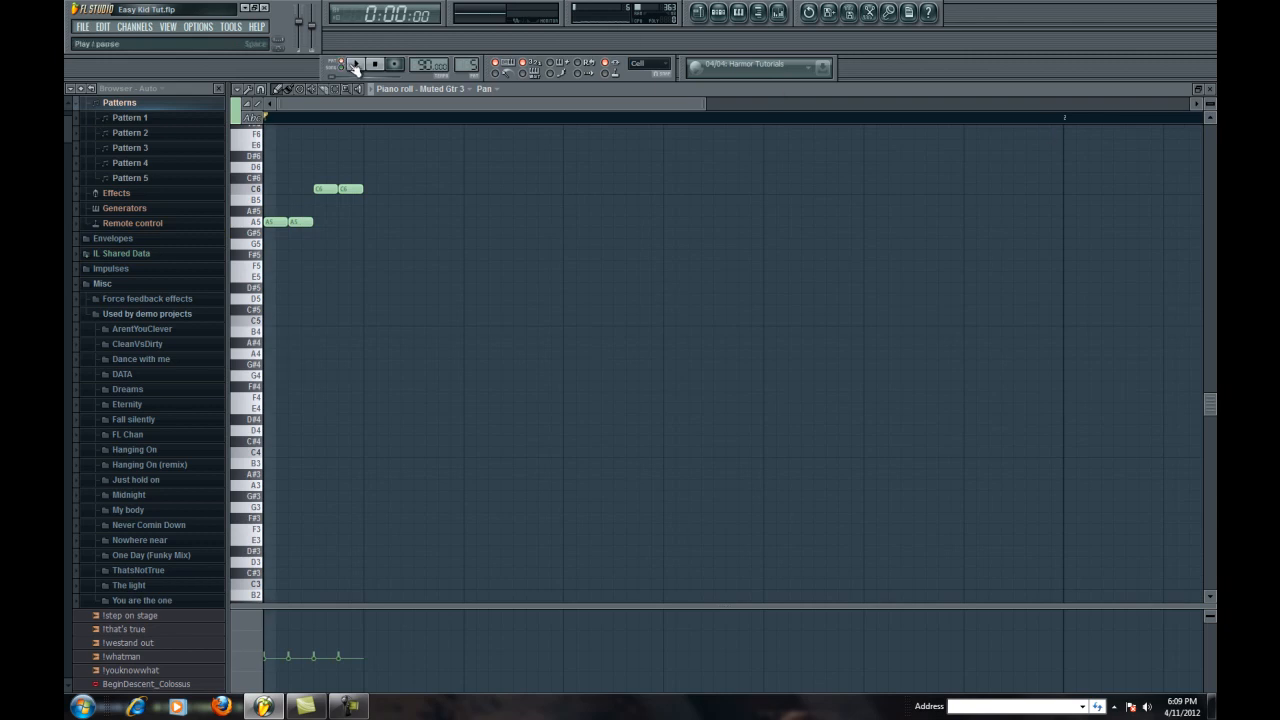
pyautogui.scroll(3, 389, 286)
pyautogui.moveTo(382, 268); pyautogui.dragTo(412, 269)
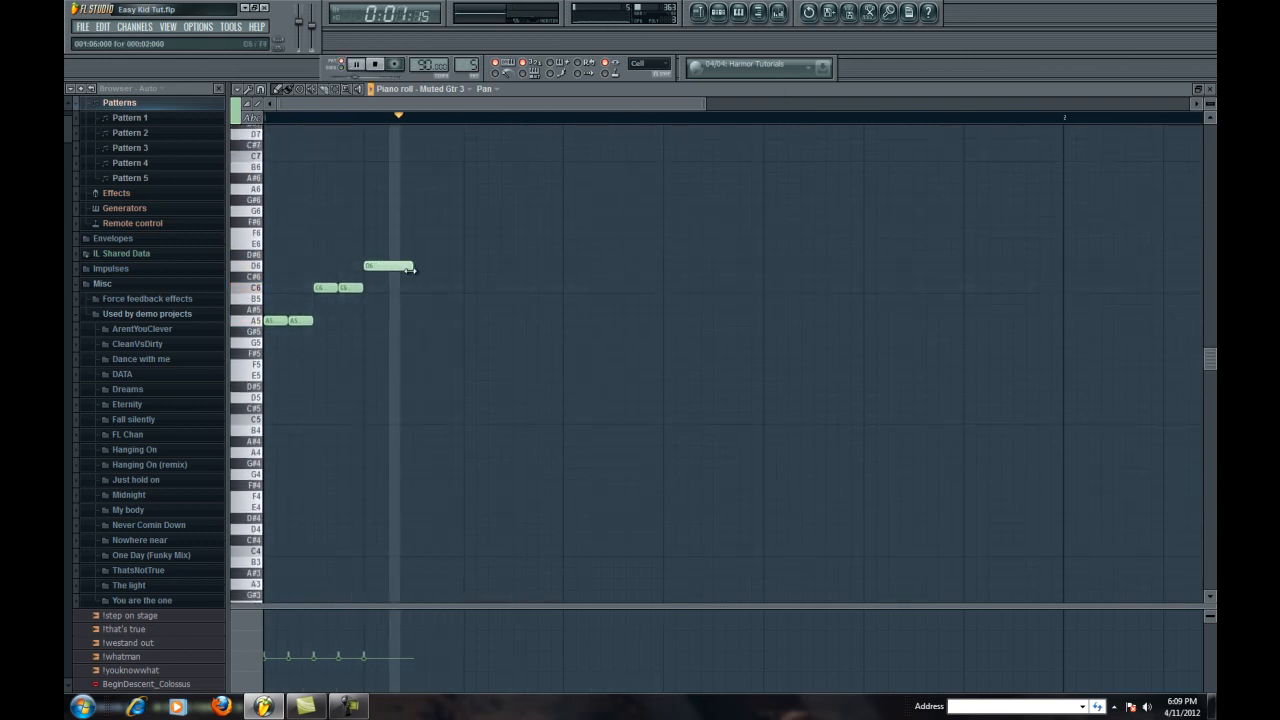
pyautogui.click(416, 288)
pyautogui.click(463, 265)
pyautogui.click(517, 288)
pyautogui.click(585, 251)
pyautogui.moveTo(585, 251)
pyautogui.mouseDown()
pyautogui.moveTo(585, 236)
pyautogui.moveTo(587, 247)
pyautogui.mouseUp()
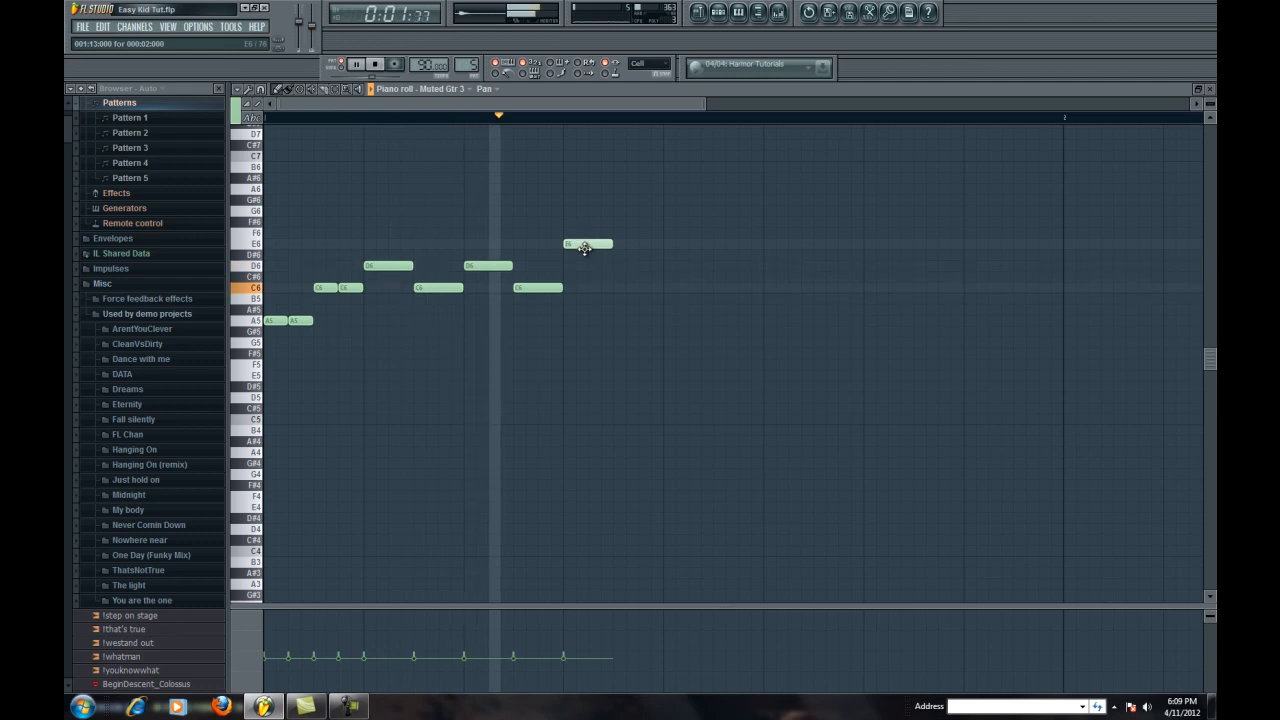
# Step: Duplicate the whole bar 1 guitar phrase to the start of bar 3 and clear the selection
pyautogui.moveTo(705, 102); pyautogui.dragTo(806, 104)
pyautogui.hotkey('ctrl', 'a')
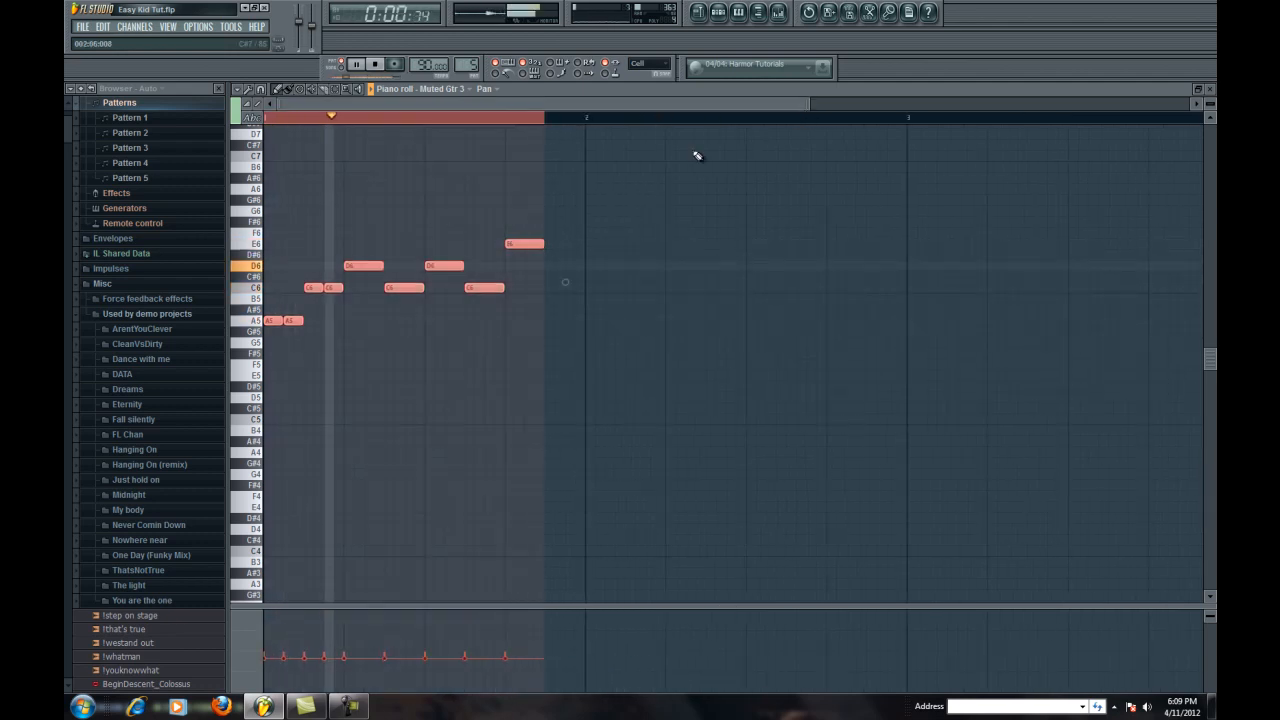
pyautogui.hotkey('ctrl', 'b')
pyautogui.moveTo(616, 317); pyautogui.dragTo(932, 323)
pyautogui.doubleClick(932, 323)
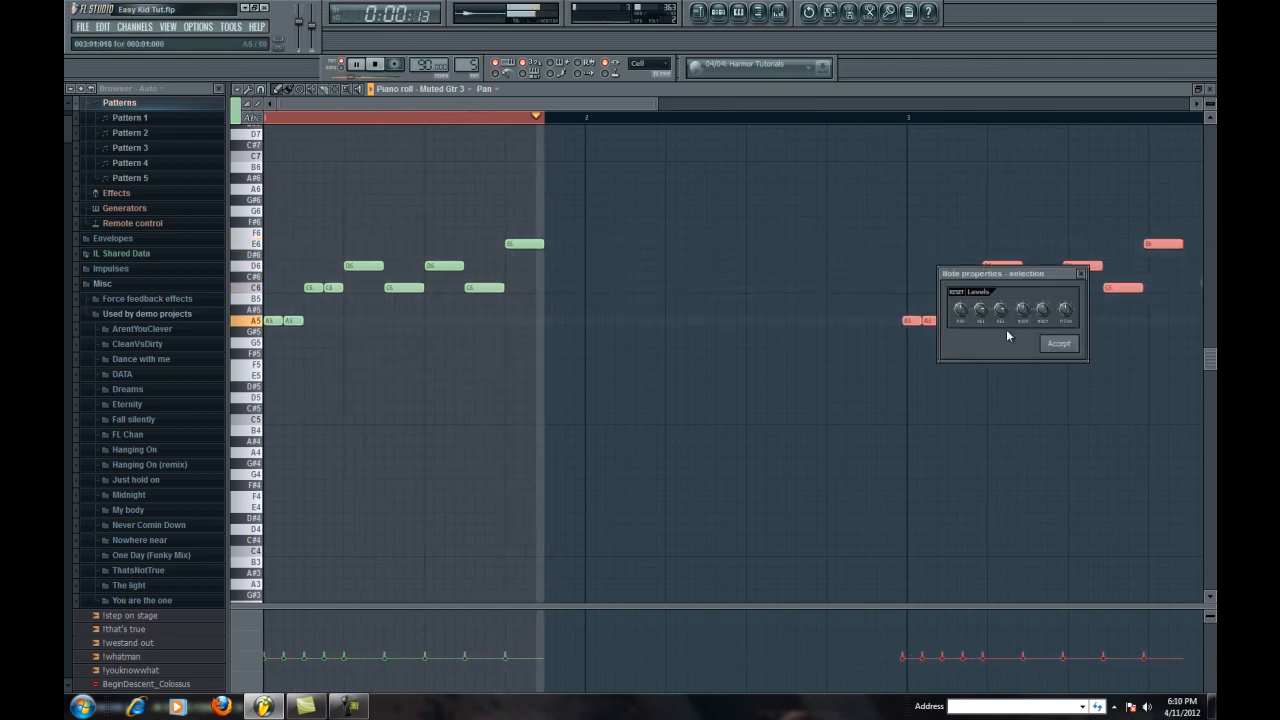
pyautogui.click(1059, 343)
pyautogui.moveTo(931, 322); pyautogui.dragTo(934, 322)
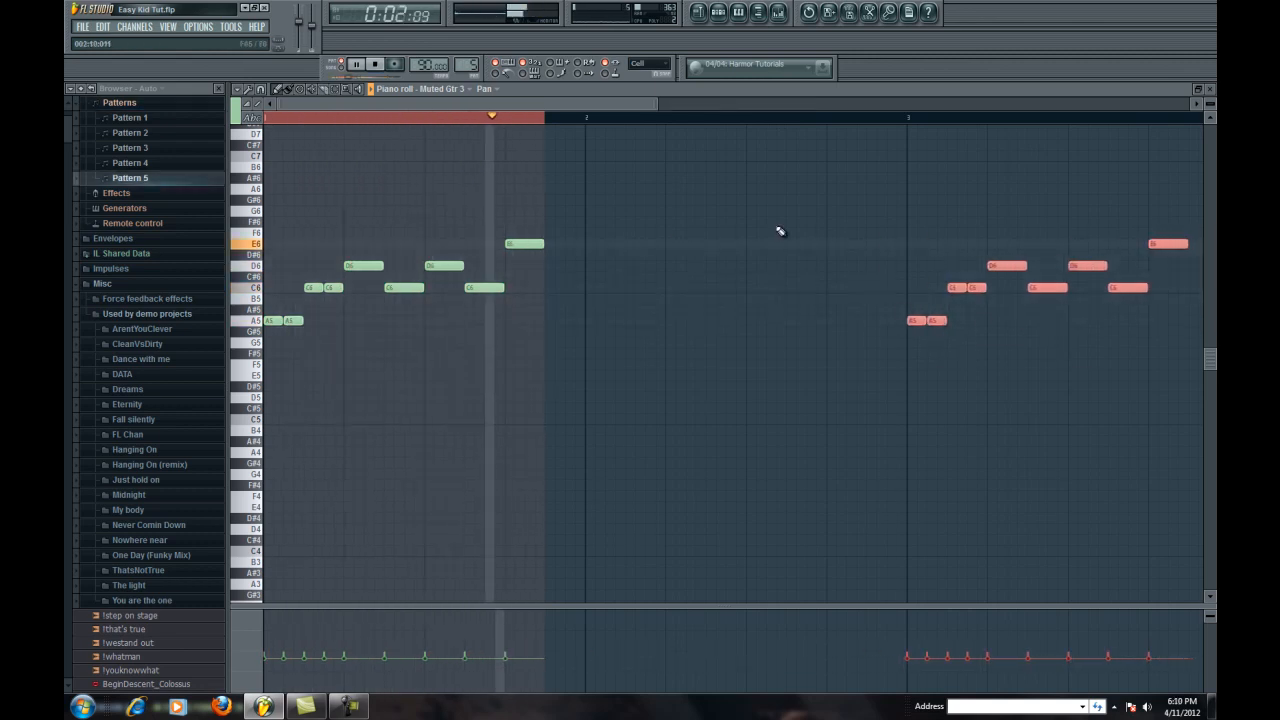
pyautogui.doubleClick(529, 118)
# Step: Add one-step notes in bar 4: E6 on steps 1, 2 and 8, D6 on step 9 and C6 on step 13
pyautogui.moveTo(565, 103); pyautogui.dragTo(660, 109)
pyautogui.click(772, 244)
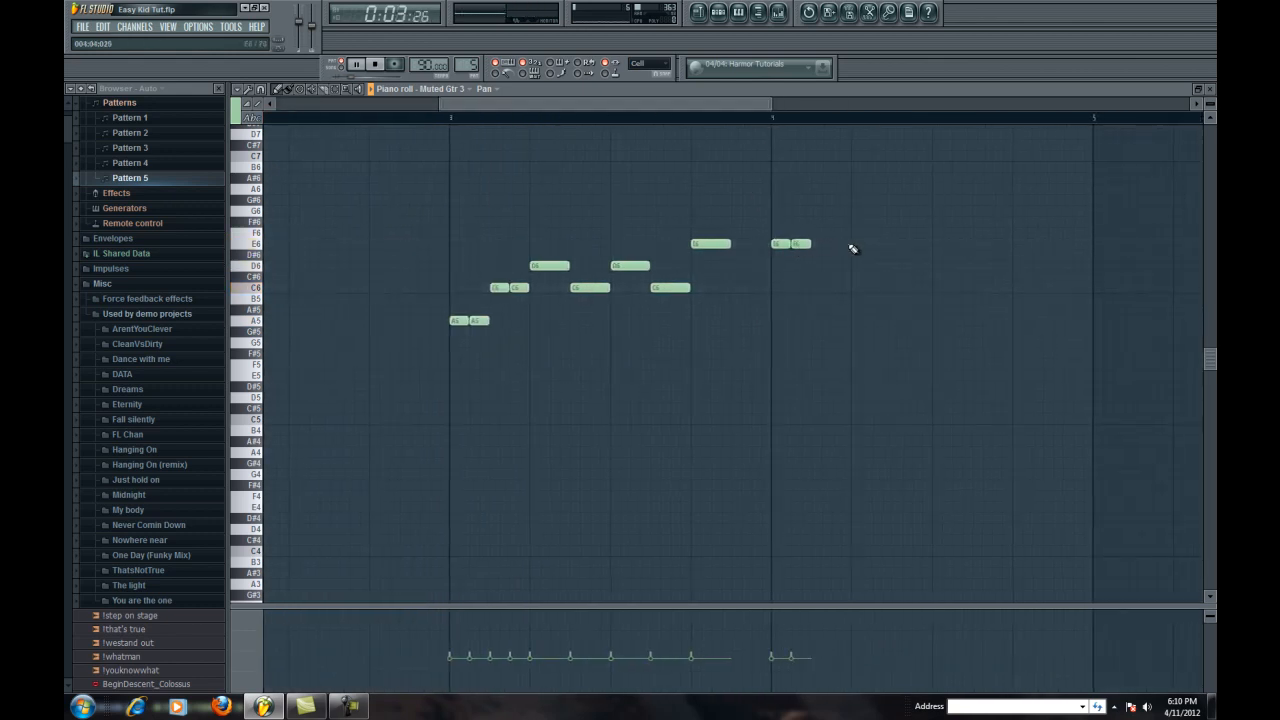
pyautogui.moveTo(862, 244); pyautogui.dragTo(922, 245)
pyautogui.click(935, 266)
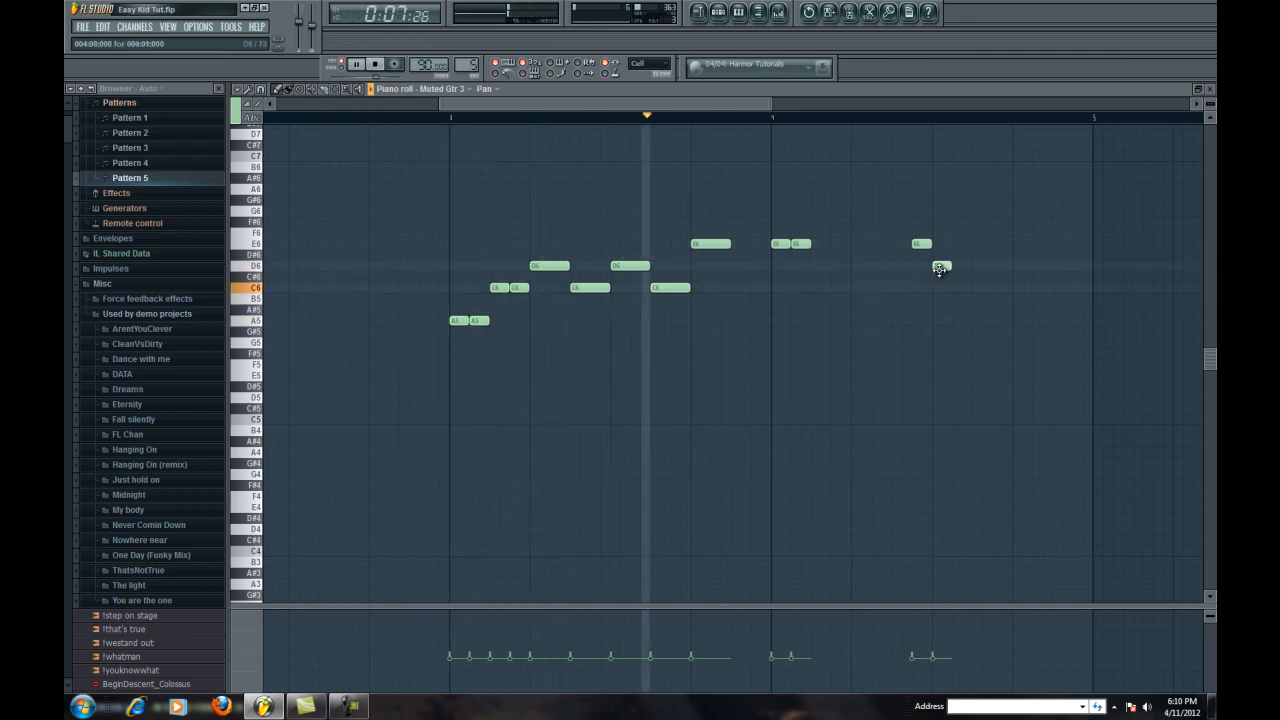
pyautogui.click(1020, 287)
# Step: Rework bar 4 into two-step notes: E6 on steps 1, 3 and 7, D6 on step 9 and C6 on step 13
pyautogui.rightClick(800, 244)
pyautogui.moveTo(789, 244); pyautogui.dragTo(814, 246)
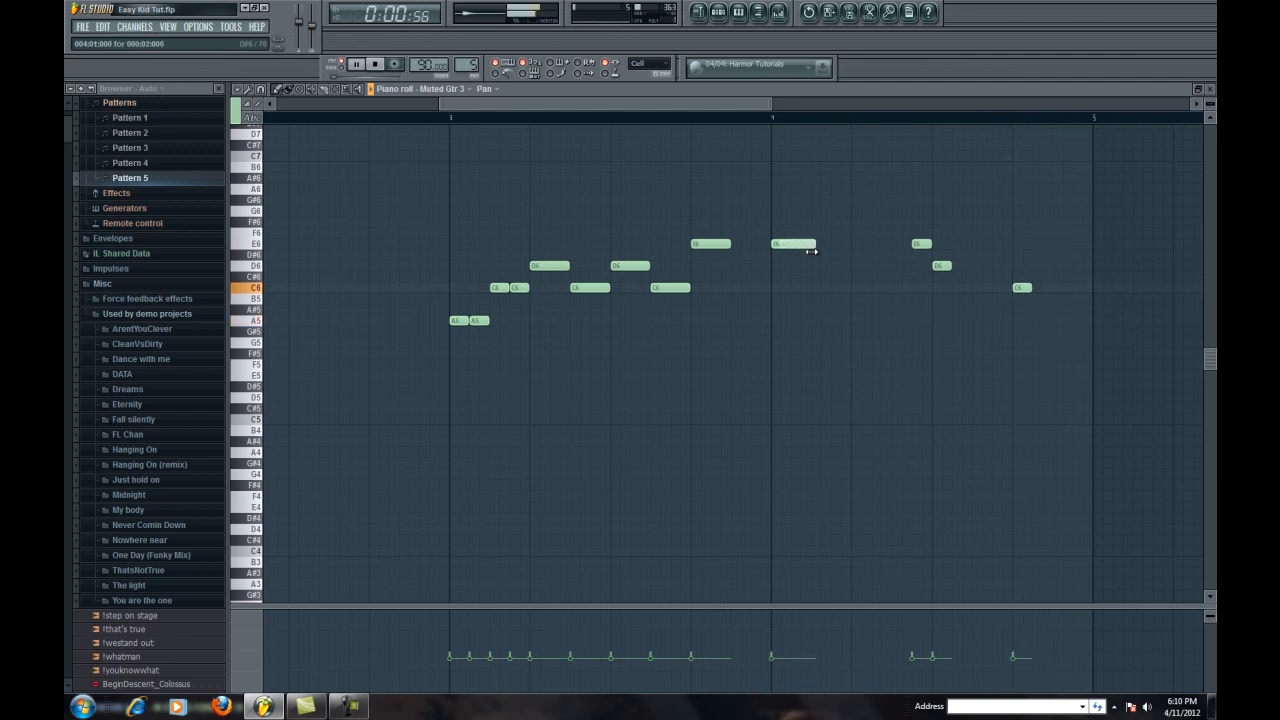
pyautogui.click(828, 244)
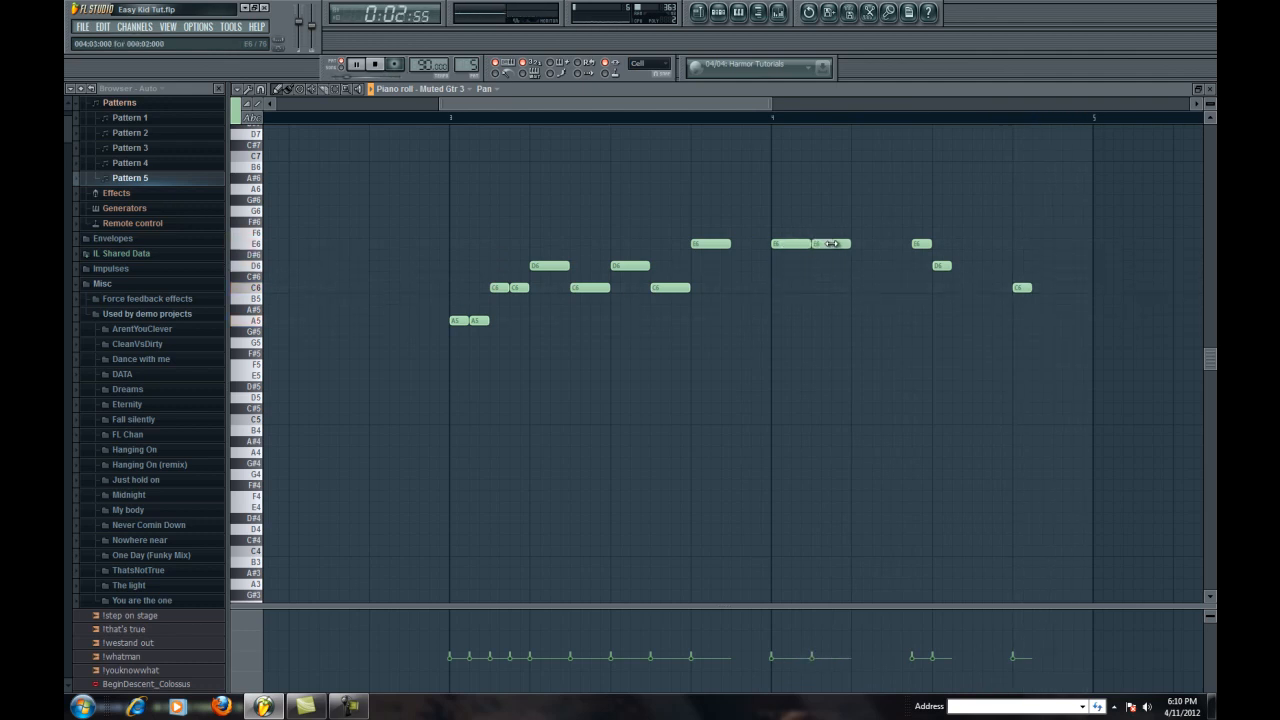
pyautogui.moveTo(918, 244); pyautogui.dragTo(1047, 292)
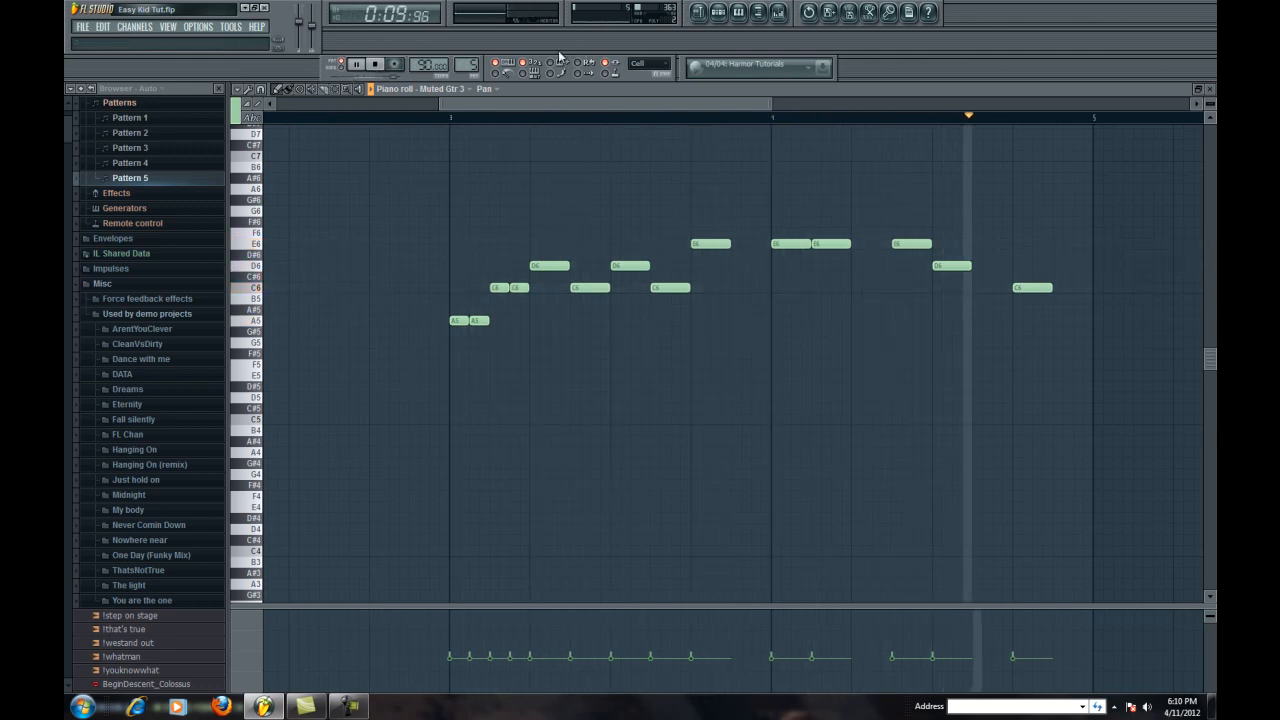
# Step: Place Pattern 5 at bar 1 on Track 4, repeat Patterns 2, 3 and 4 at bar 3, and play the arrangement
pyautogui.click(609, 74)
pyautogui.moveTo(333, 248); pyautogui.dragTo(380, 189)
pyautogui.click(401, 187)
pyautogui.click(368, 158)
pyautogui.click(405, 144)
pyautogui.moveTo(420, 142); pyautogui.dragTo(368, 173)
pyautogui.moveTo(443, 188); pyautogui.dragTo(421, 186)
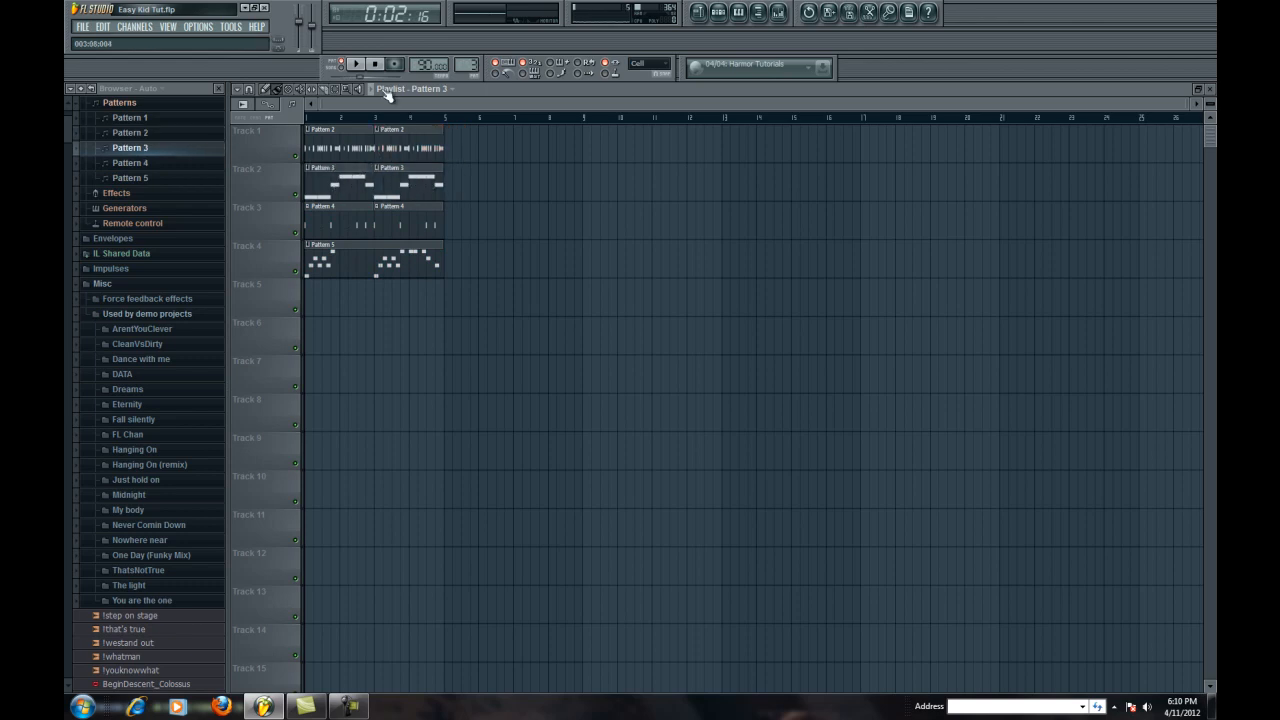
pyautogui.click(358, 65)
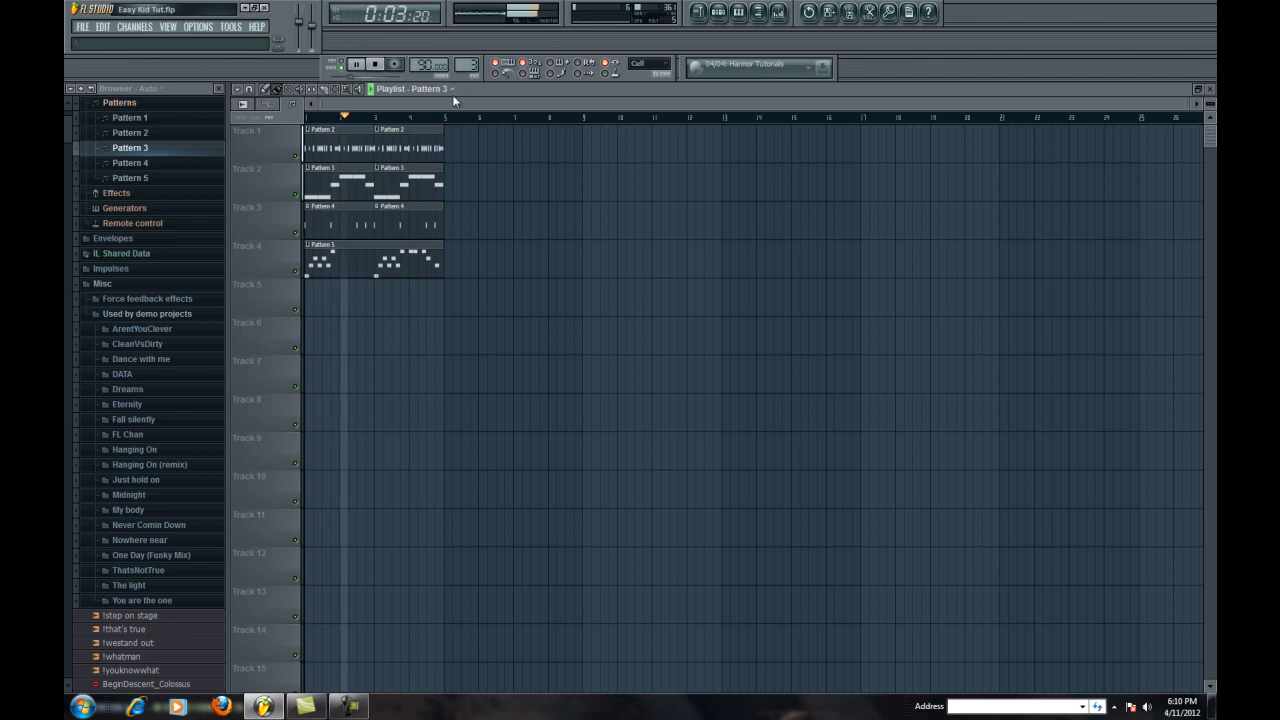
# Step: Switch to the empty Pattern 6 and open the piano roll for the Classic channel
pyautogui.click(718, 13)
pyautogui.moveTo(472, 65); pyautogui.dragTo(477, 60)
pyautogui.click(739, 13)
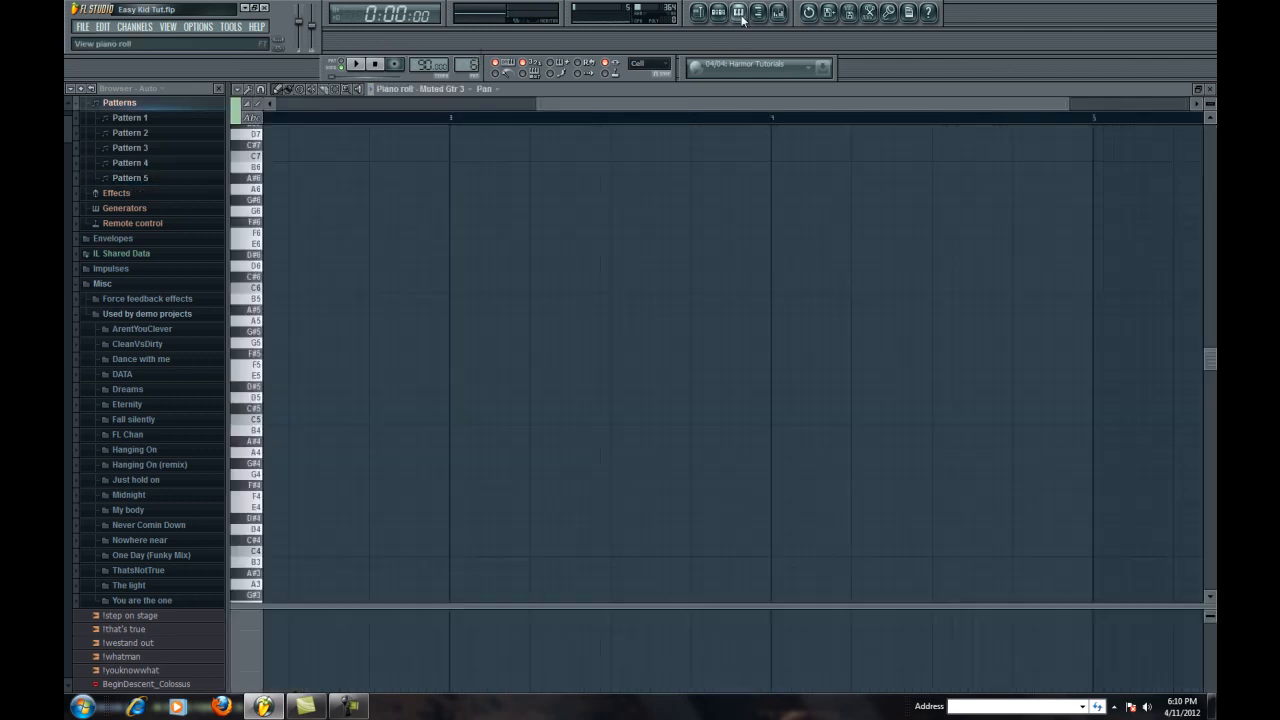
pyautogui.click(440, 97)
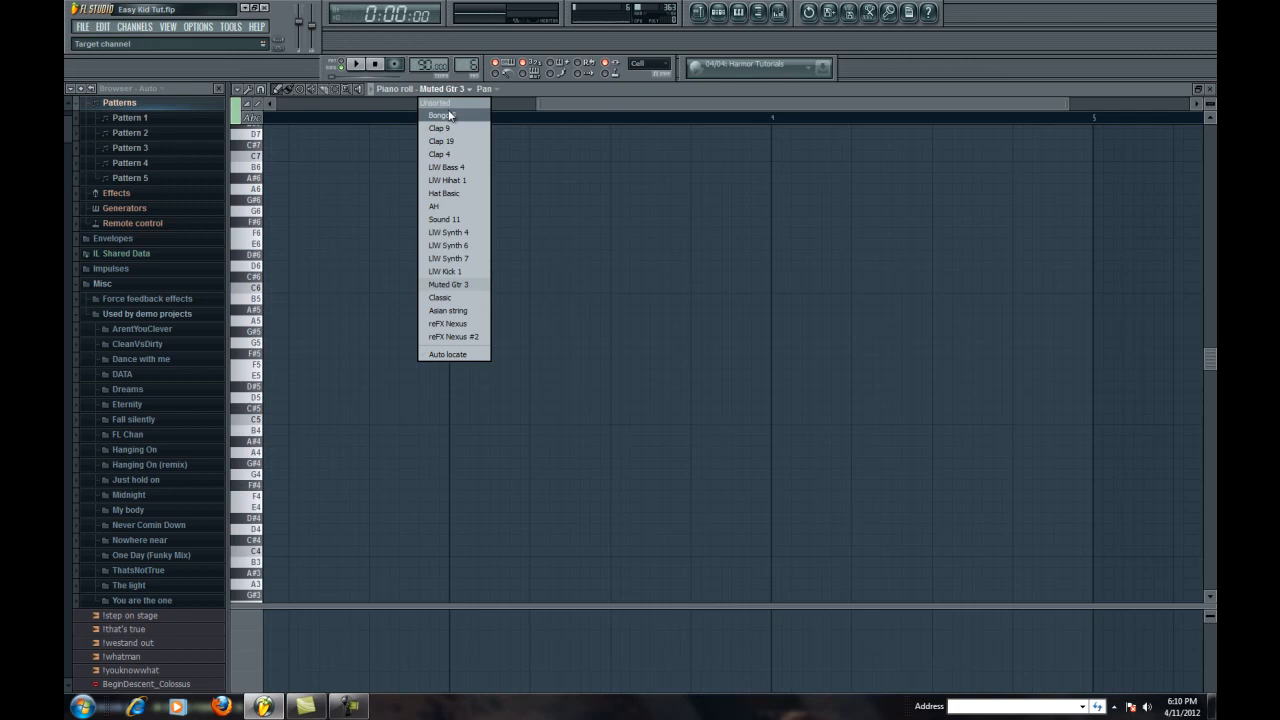
pyautogui.click(452, 305)
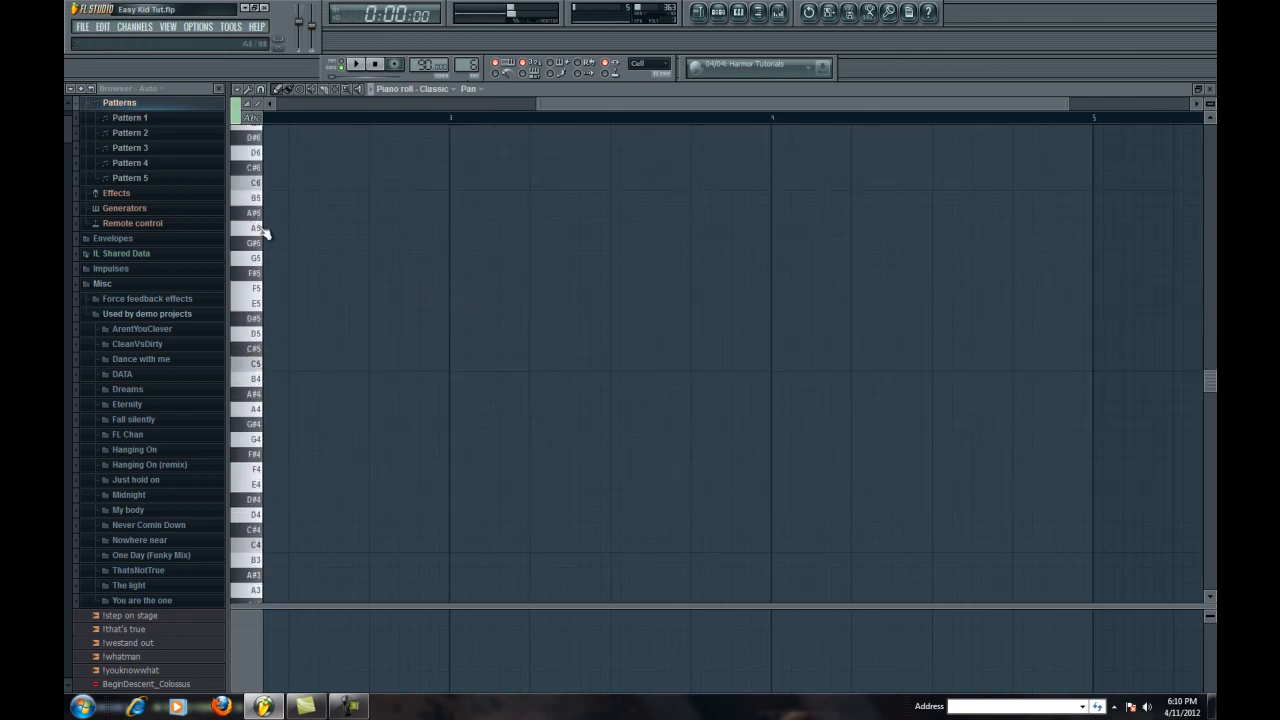
# Step: Enter consecutive two-step notes A5, C6, D6 and E6 from the start of bar 1 and play Pattern 6
pyautogui.moveTo(701, 106); pyautogui.dragTo(441, 106)
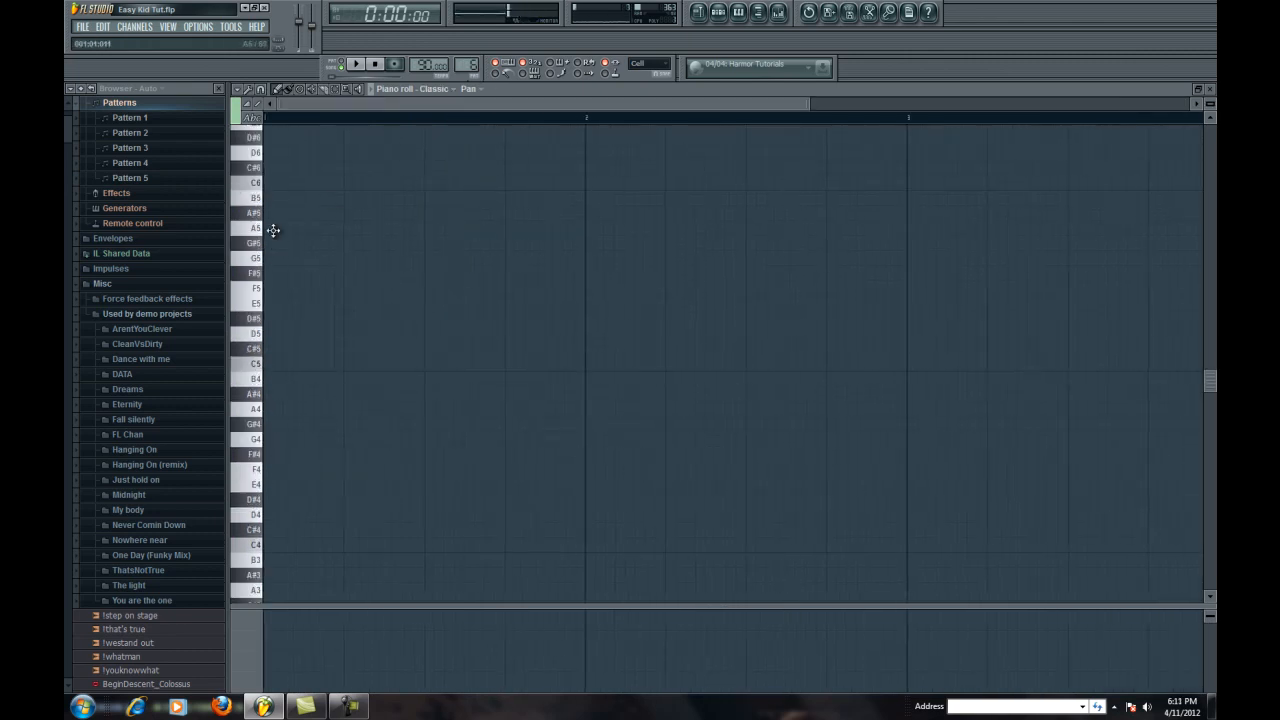
pyautogui.click(278, 230)
pyautogui.click(323, 182)
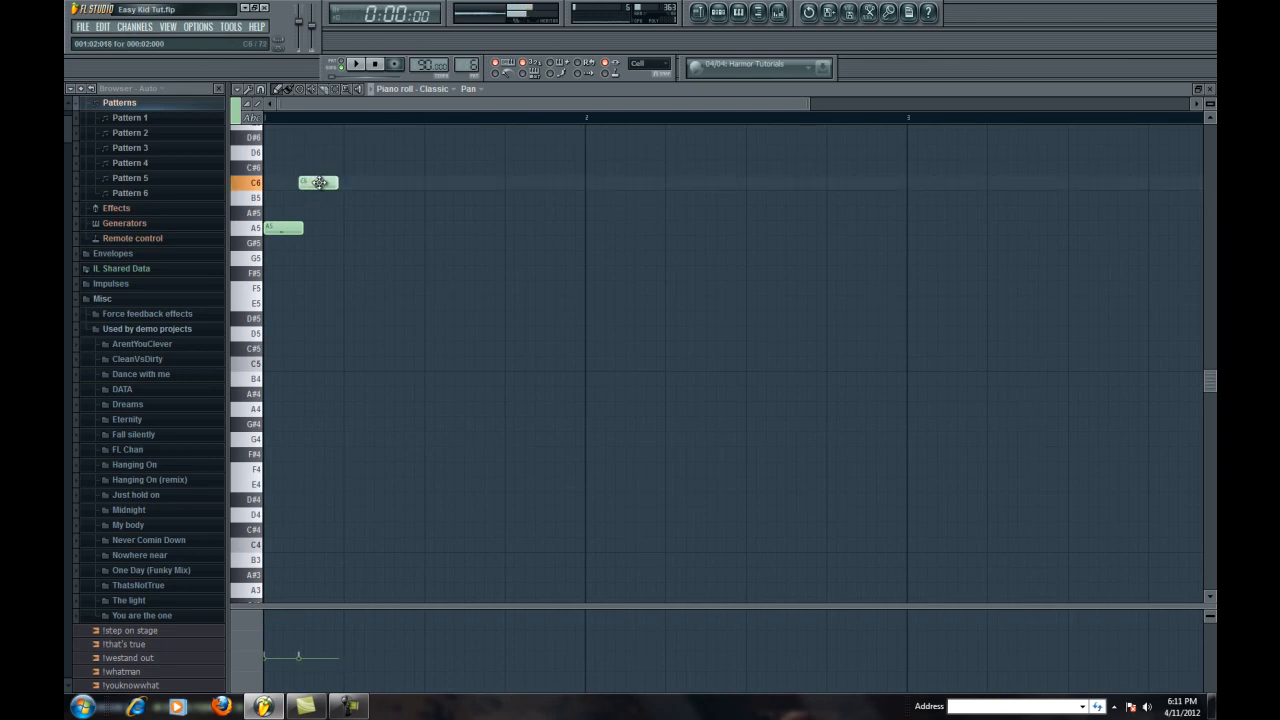
pyautogui.click(352, 152)
pyautogui.scroll(3, 443, 200)
pyautogui.click(386, 215)
pyautogui.click(355, 66)
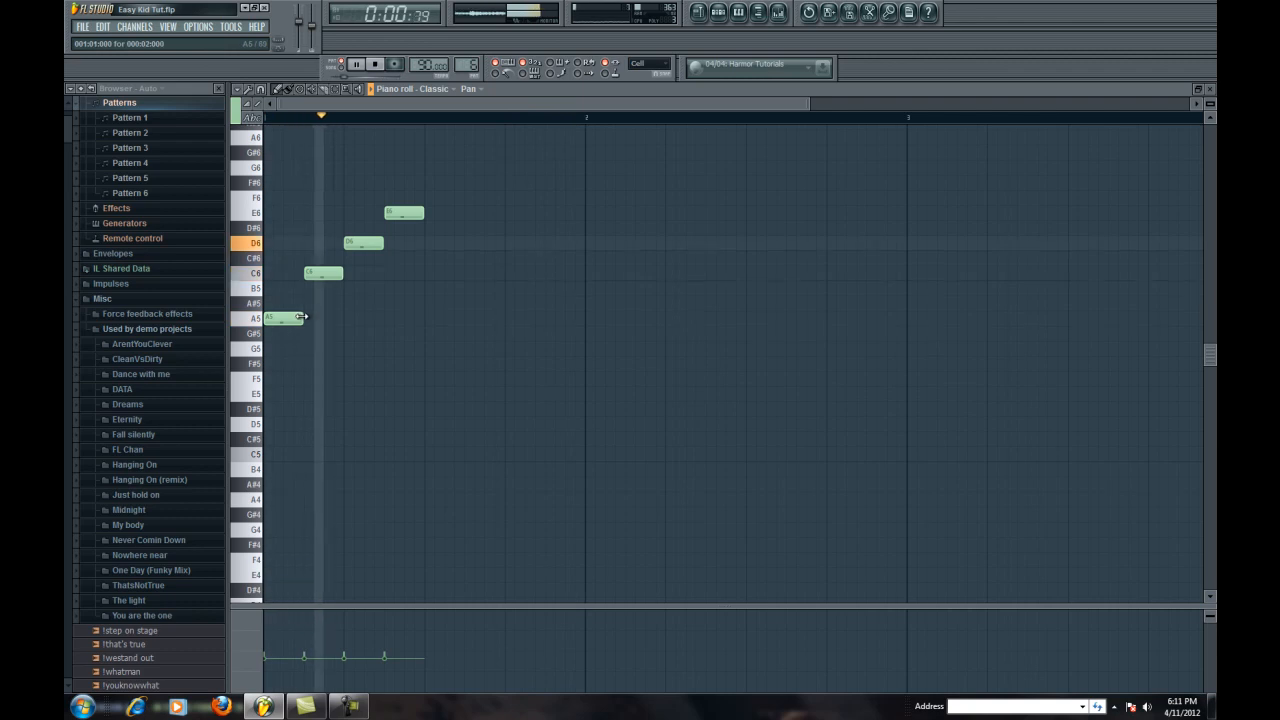
# Step: Stretch the A5, C6, D6 and E6 notes to four steps each, consecutively filling bar 1
pyautogui.moveTo(302, 318); pyautogui.dragTo(341, 320)
pyautogui.moveTo(318, 273); pyautogui.dragTo(503, 243)
pyautogui.moveTo(405, 213); pyautogui.dragTo(585, 212)
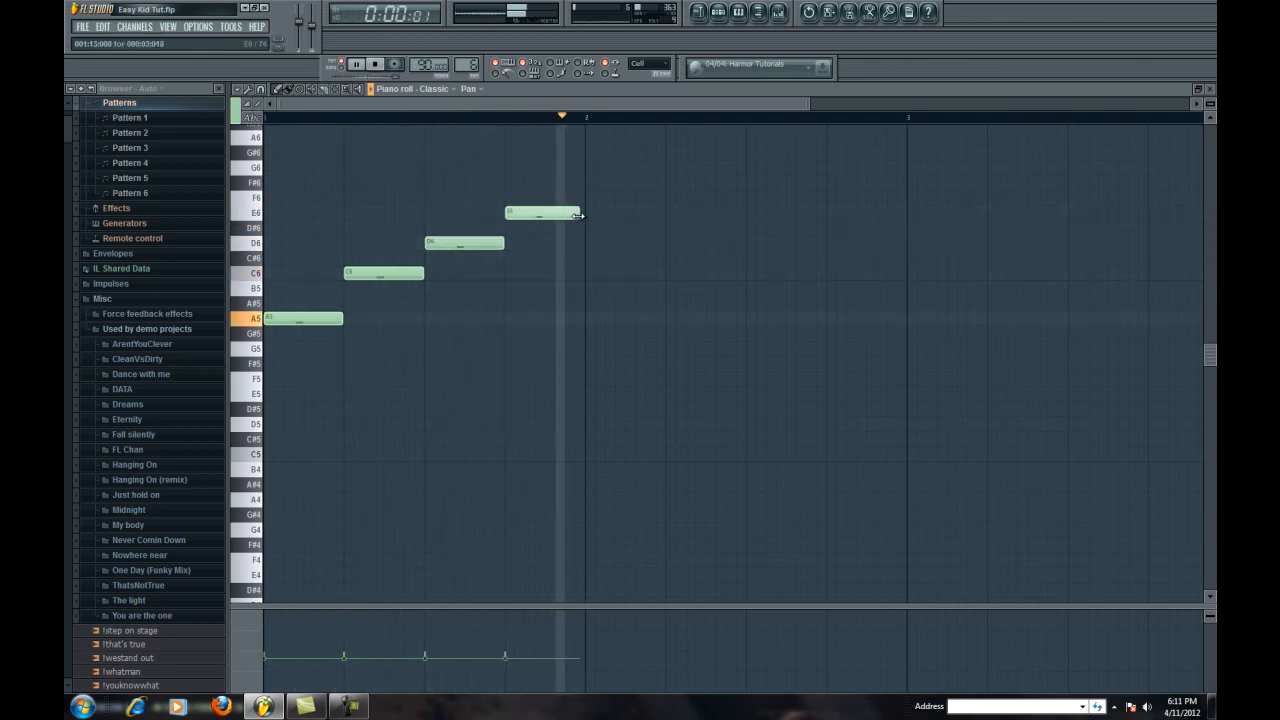
# Step: Add consecutive four-step notes A5, C6, D6 and A5 from the start of bar 3
pyautogui.click(940, 303)
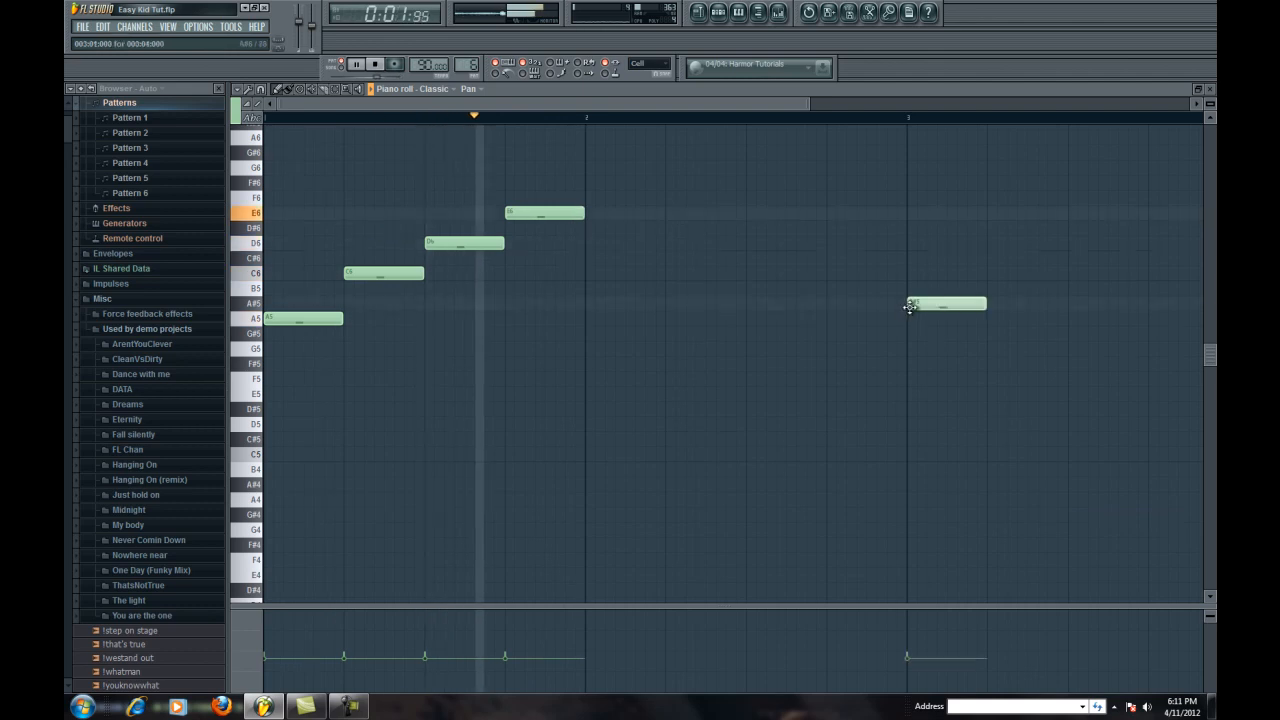
pyautogui.moveTo(937, 306); pyautogui.dragTo(934, 323)
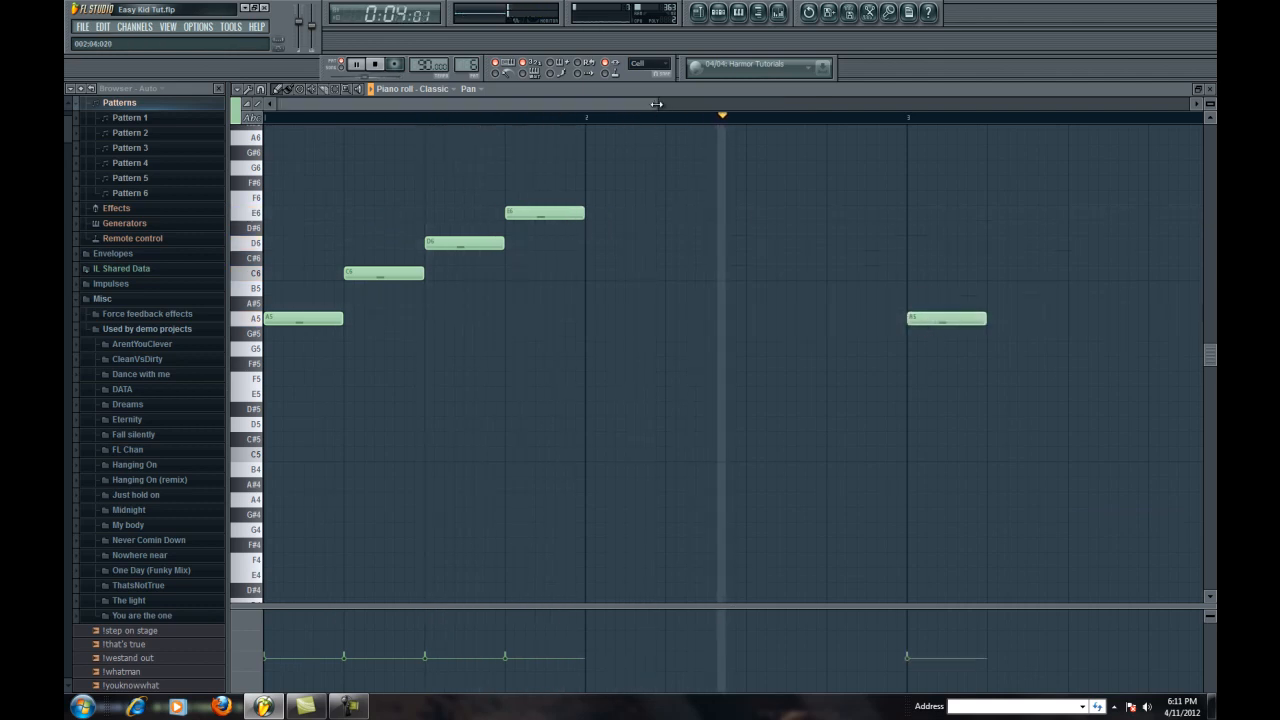
pyautogui.scroll(-1, 659, 116)
pyautogui.click(886, 272)
pyautogui.moveTo(886, 272); pyautogui.dragTo(882, 272)
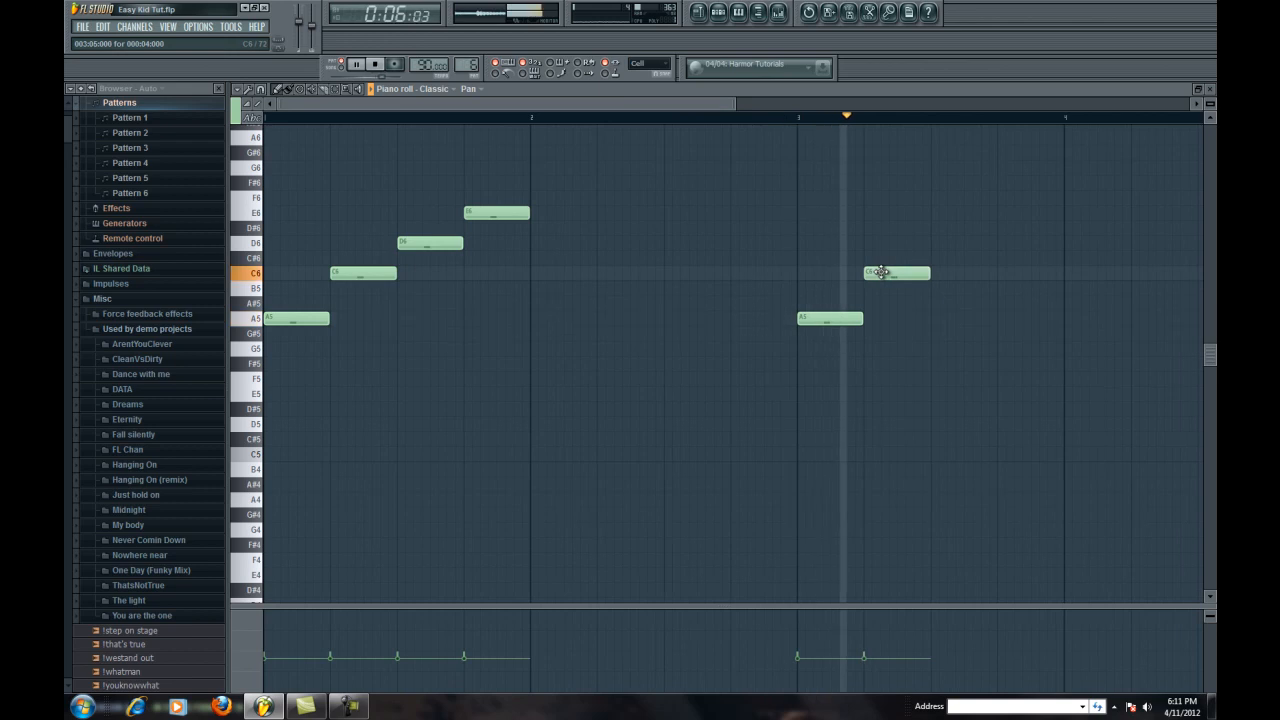
pyautogui.moveTo(969, 233); pyautogui.dragTo(960, 252)
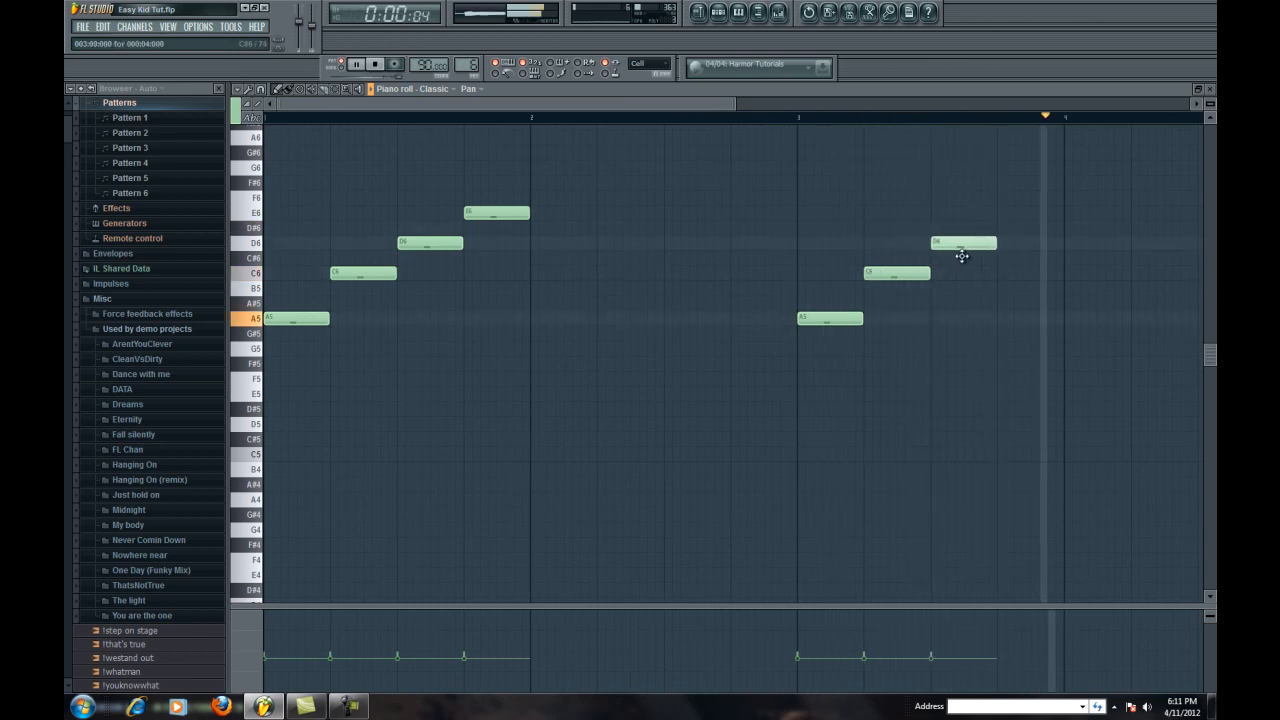
pyautogui.click(995, 288)
pyautogui.moveTo(1007, 294); pyautogui.dragTo(1008, 320)
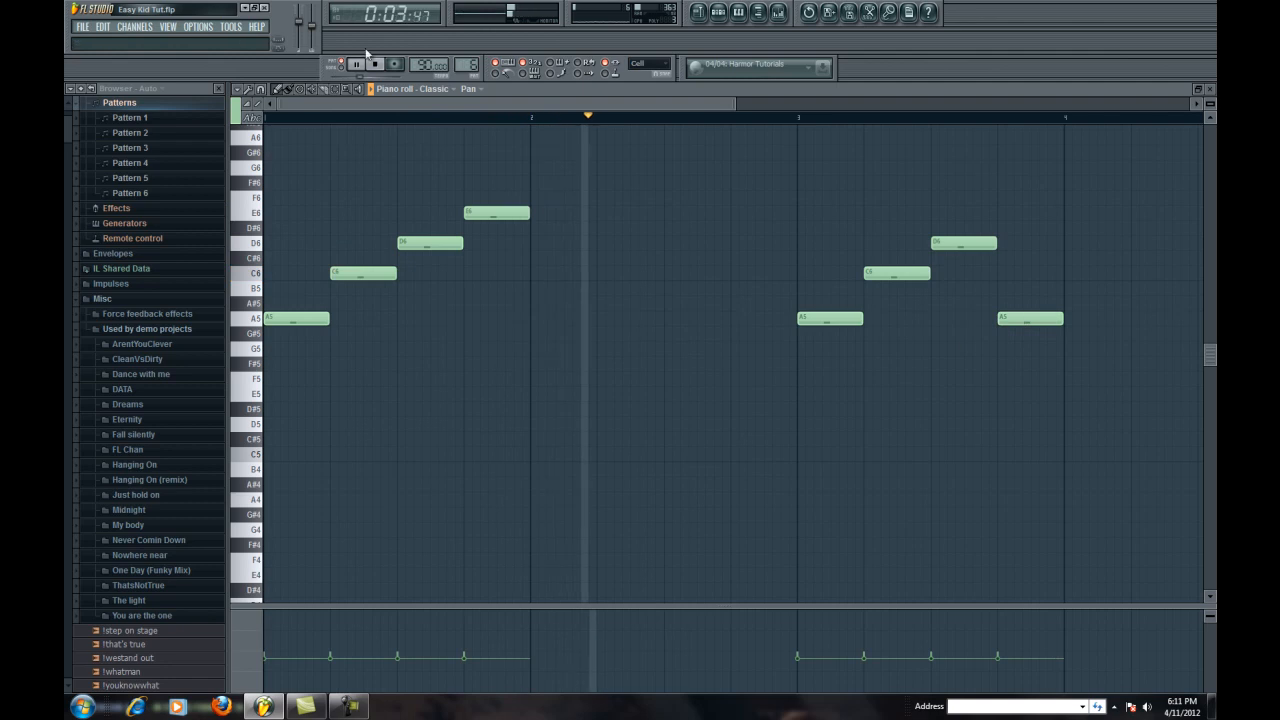
pyautogui.click(434, 88)
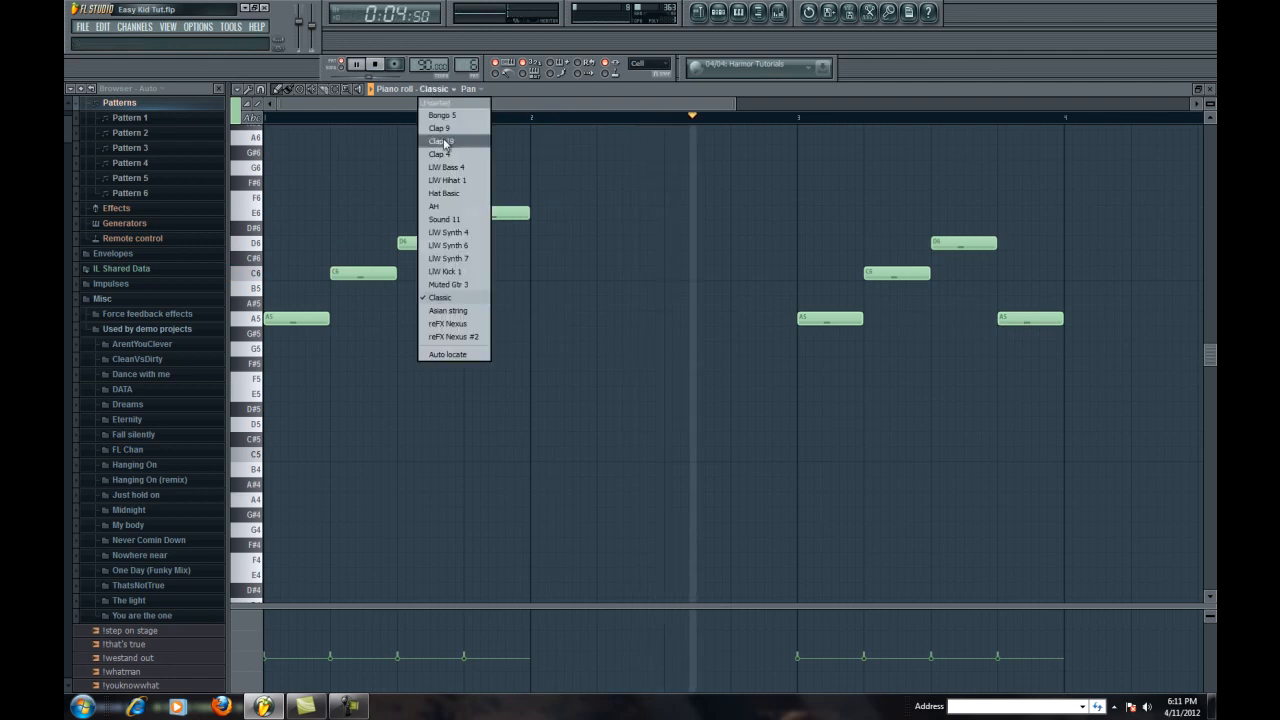
pyautogui.click(447, 323)
pyautogui.scroll(3, 395, 300)
pyautogui.click(385, 258)
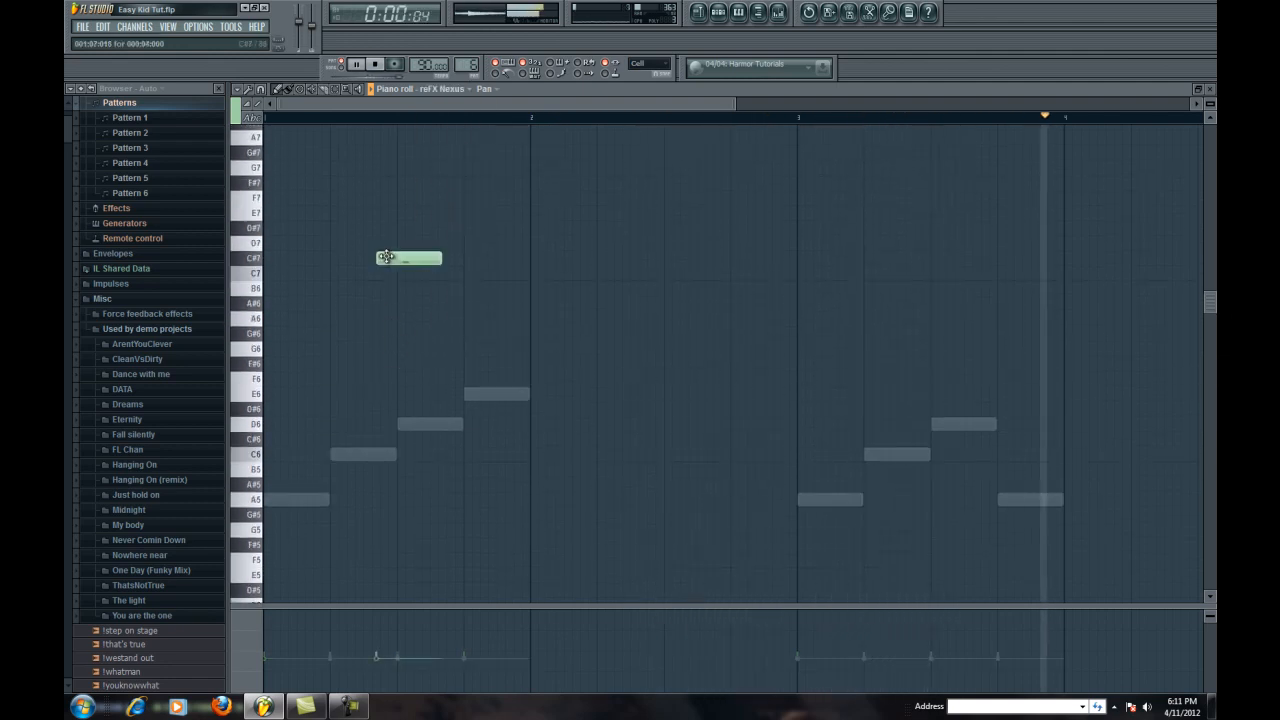
# Step: Return to the Classic channel and raise the last note of bar 3 to C6
pyautogui.click(452, 89)
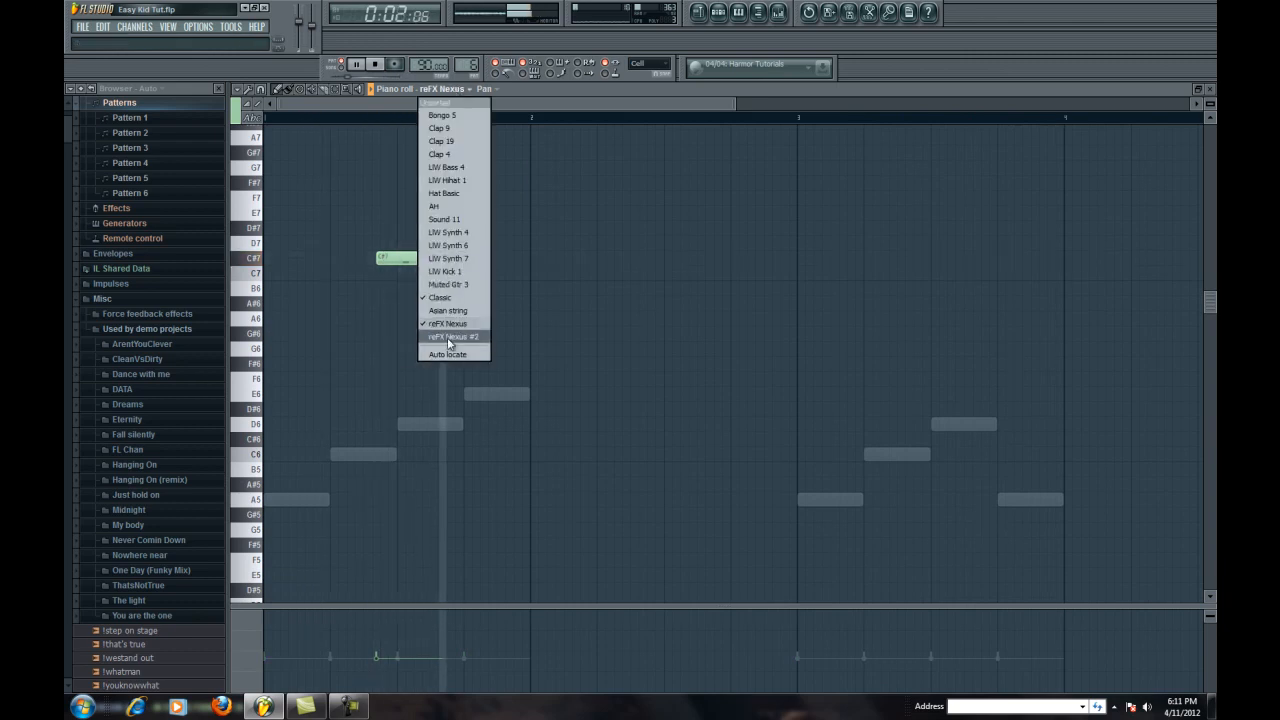
pyautogui.click(440, 297)
pyautogui.moveTo(1031, 418); pyautogui.dragTo(1035, 368)
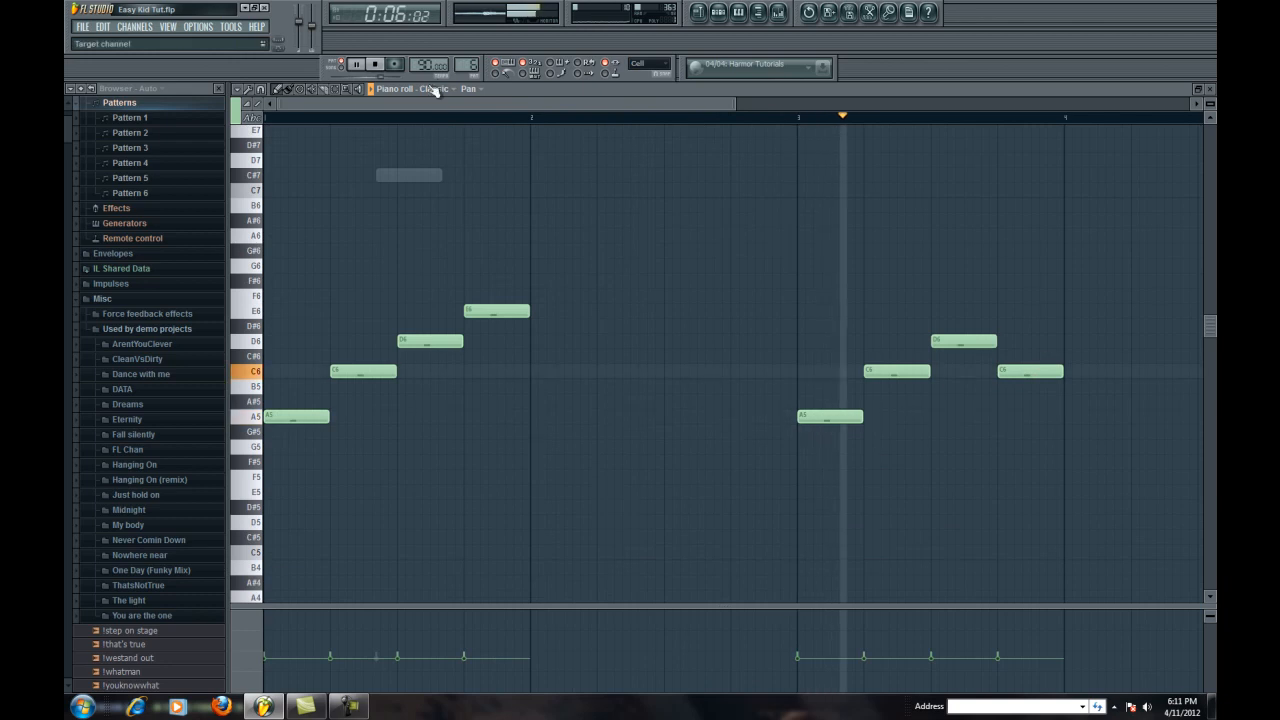
pyautogui.click(446, 89)
pyautogui.click(440, 298)
# Step: Add short reFX Nexus notes D7 and E7 in bar 1 and C7, D7 and C7 in bar 3, aligned with the Classic note starts
pyautogui.click(446, 89)
pyautogui.click(447, 323)
pyautogui.moveTo(395, 364)
pyautogui.mouseDown()
pyautogui.moveTo(414, 374)
pyautogui.moveTo(420, 347)
pyautogui.moveTo(449, 348)
pyautogui.moveTo(403, 349)
pyautogui.mouseUp()
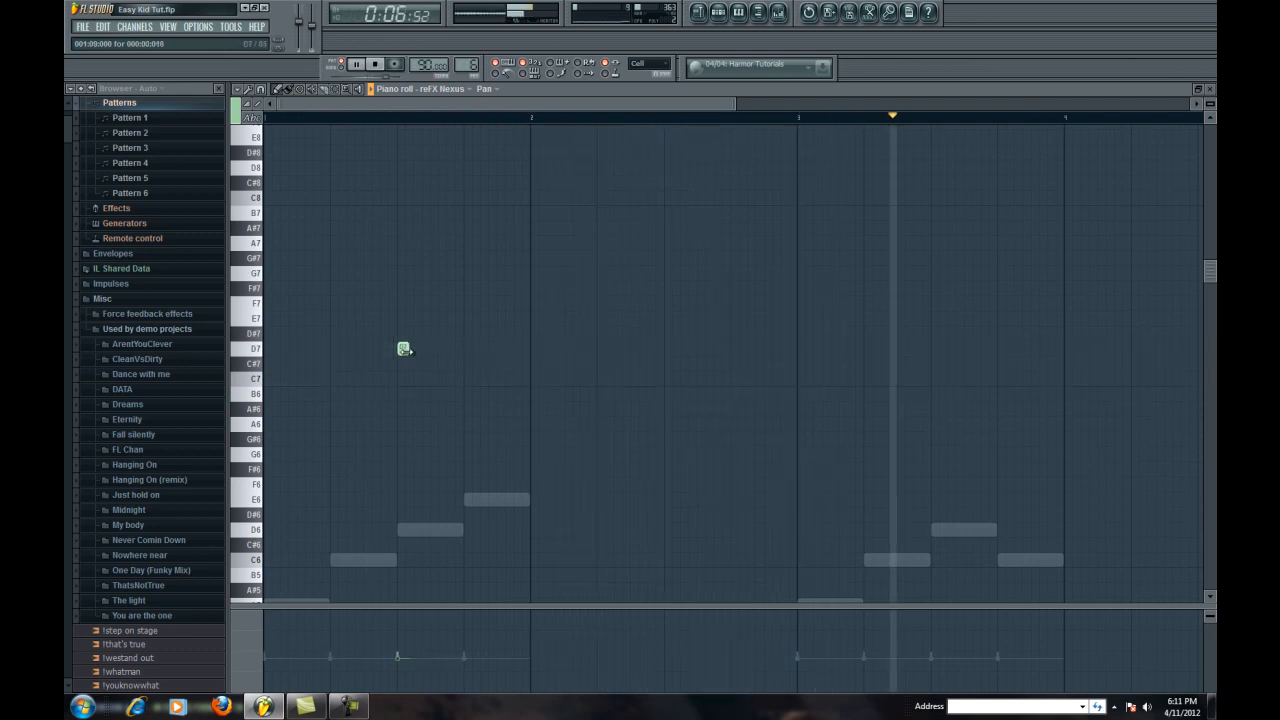
pyautogui.click(468, 318)
pyautogui.click(871, 380)
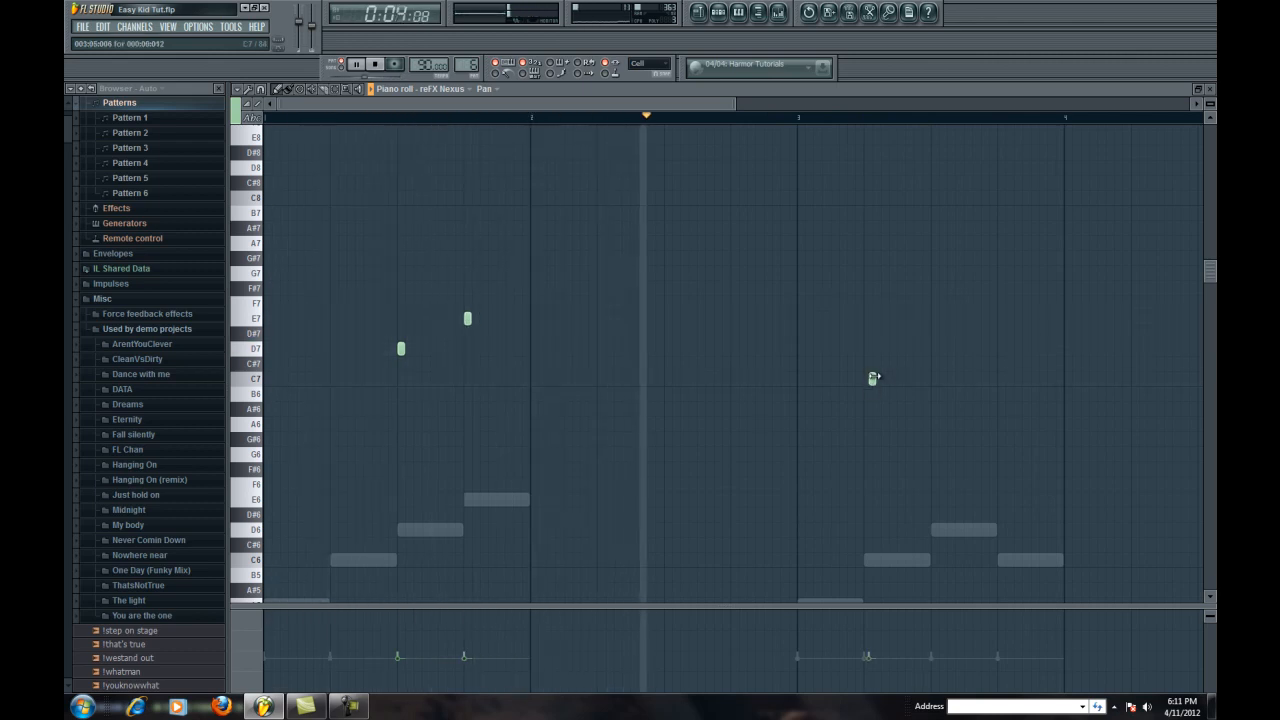
pyautogui.click(934, 348)
pyautogui.click(999, 378)
# Step: Duplicate all the reFX Nexus notes one octave lower and clear the selection
pyautogui.scroll(-3, 646, 343)
pyautogui.hotkey('ctrl', 'a')
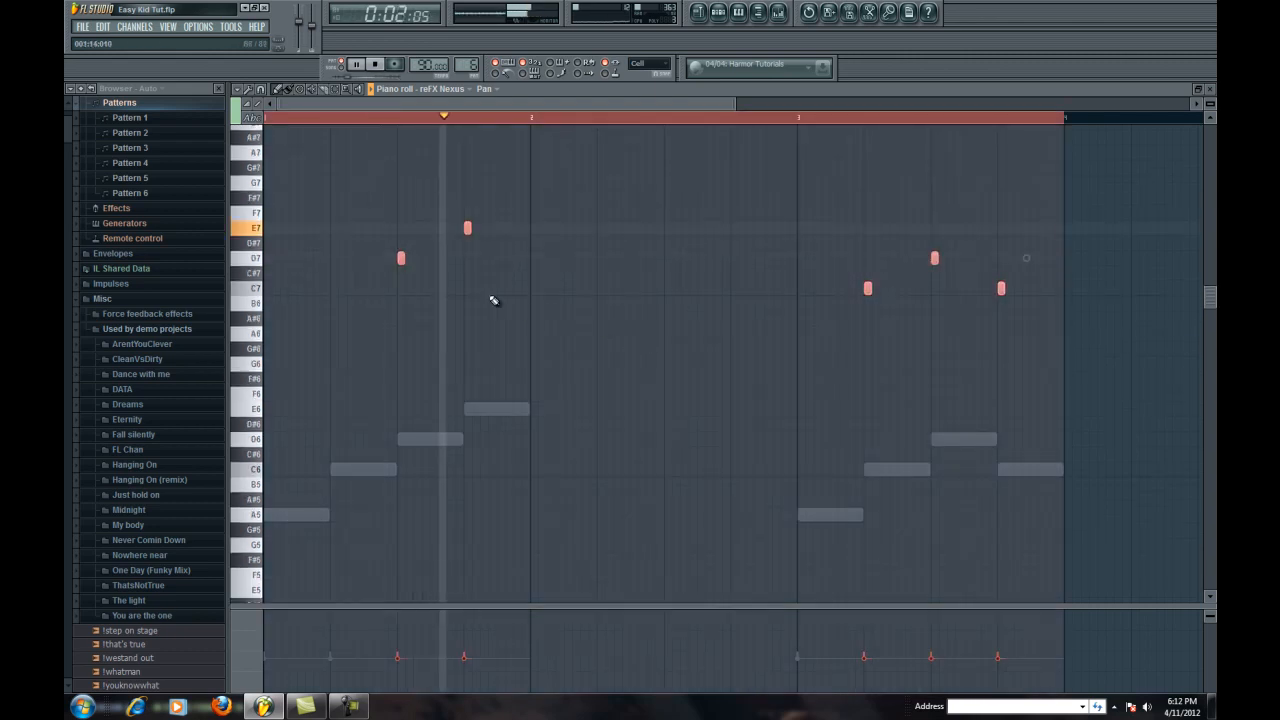
pyautogui.moveTo(400, 262); pyautogui.dragTo(399, 444)
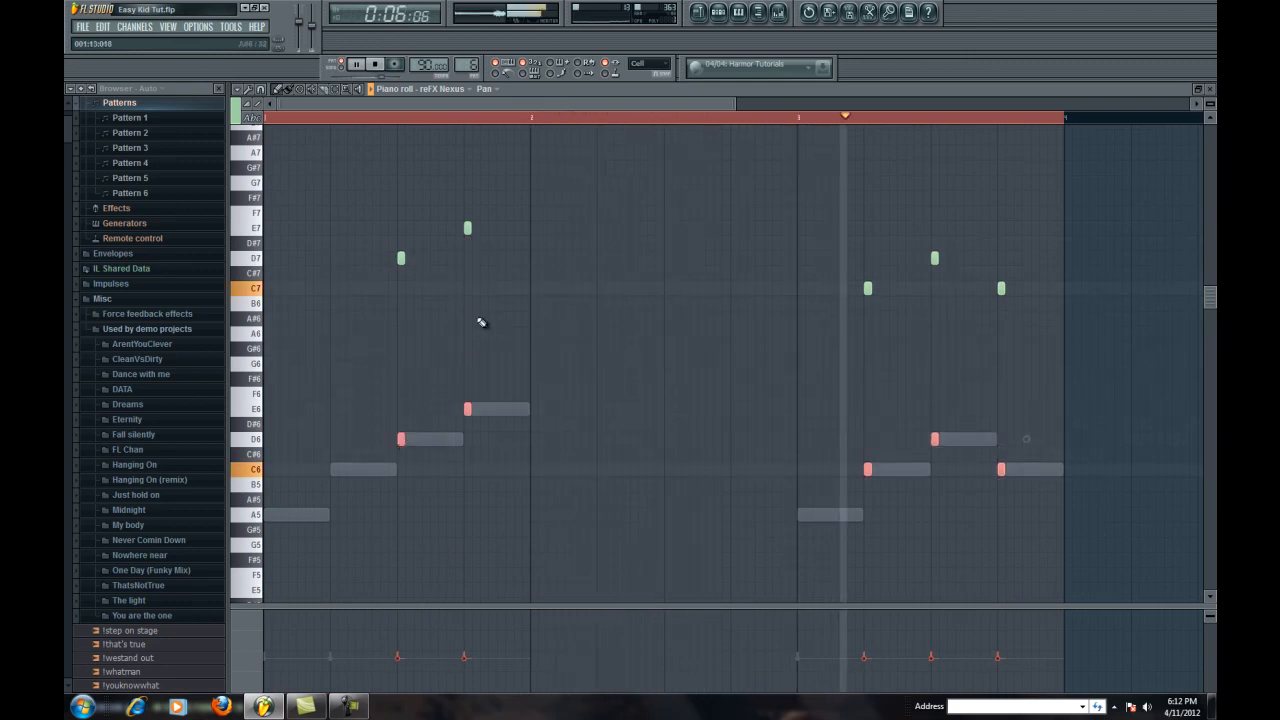
pyautogui.click(268, 118)
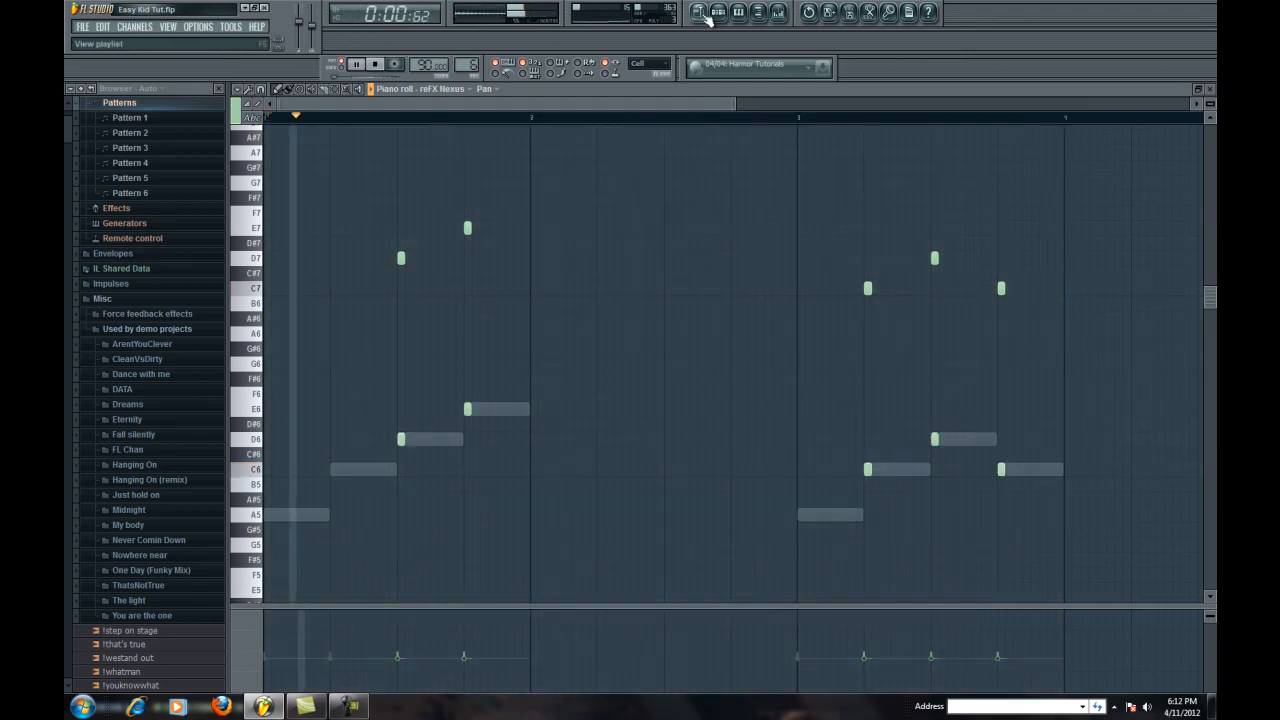
# Step: Place Pattern 6 at bar 1 on Track 5 of the playlist
pyautogui.press('F5')
pyautogui.click(325, 293)
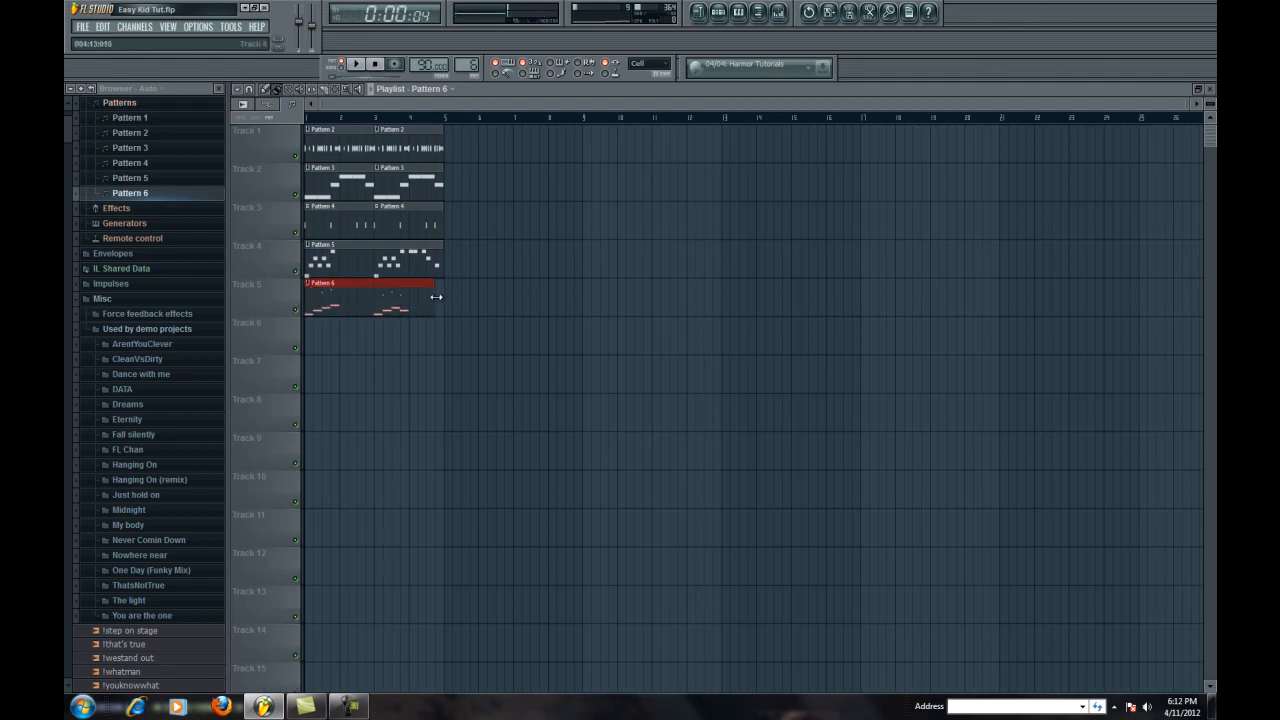
# Step: Switch to the empty Pattern 7 and open the piano roll for the Asian string channel
pyautogui.scroll(1, 473, 67)
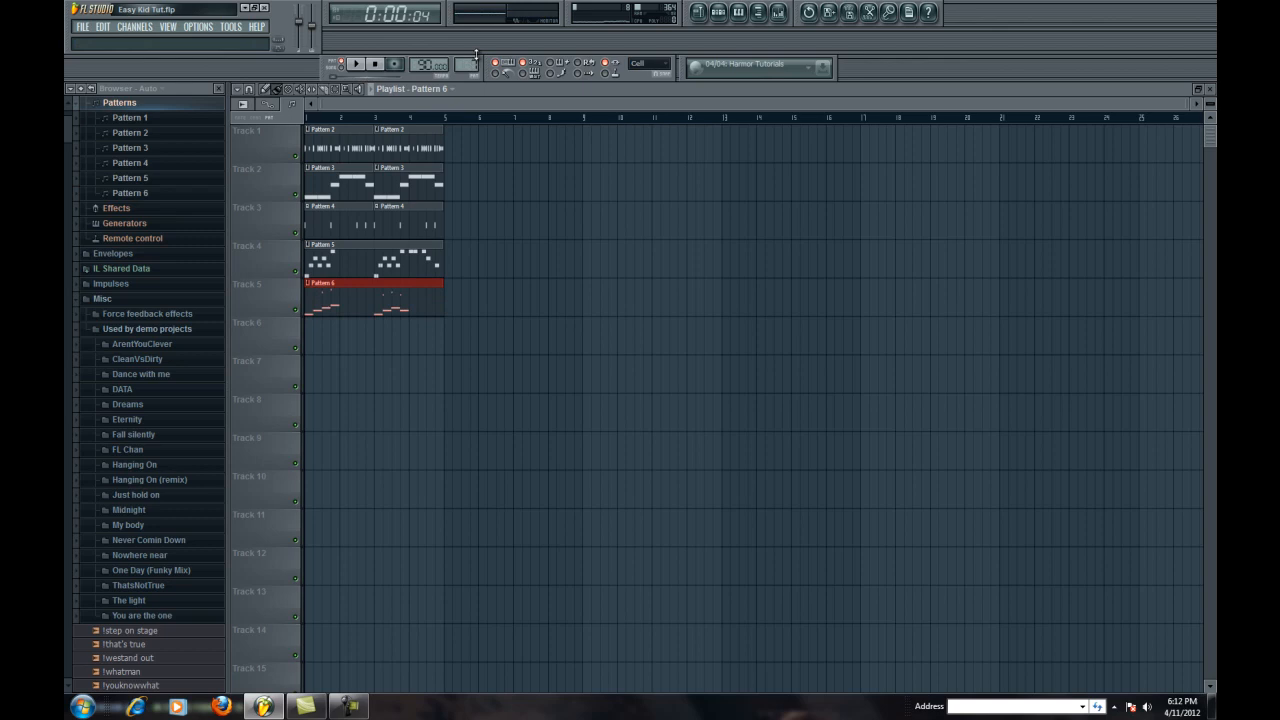
pyautogui.click(740, 14)
pyautogui.click(441, 92)
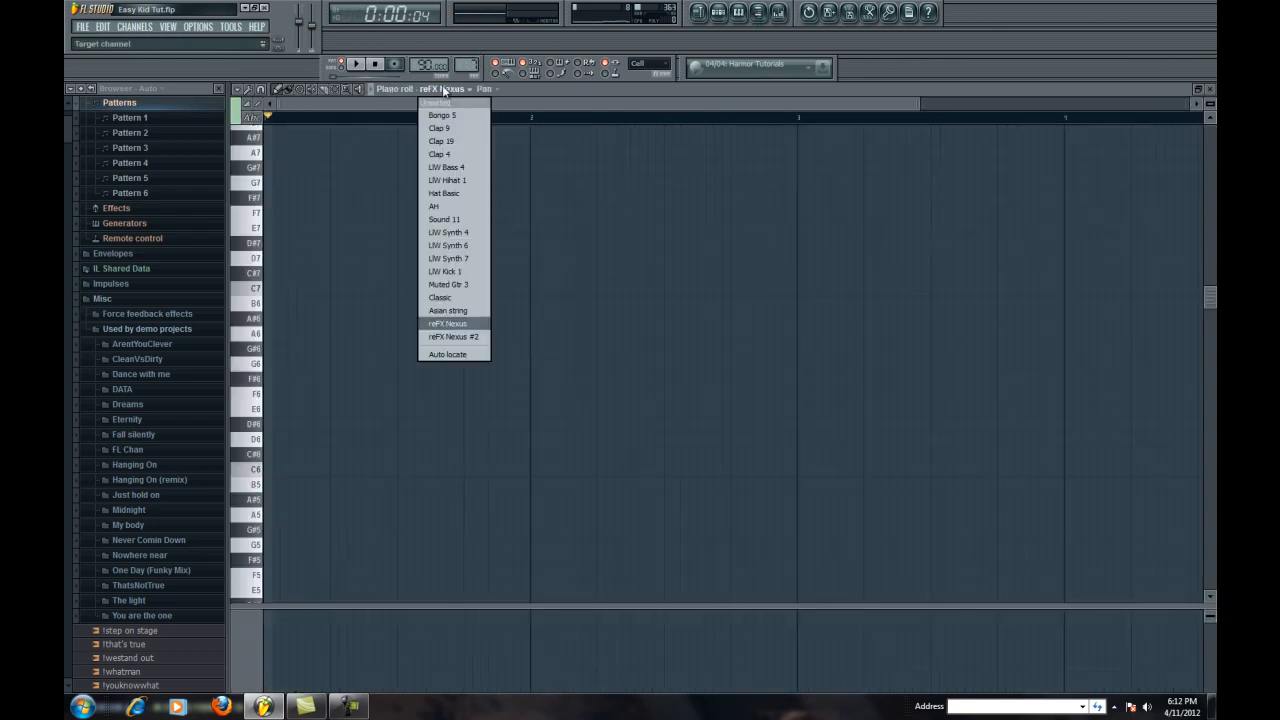
pyautogui.click(455, 313)
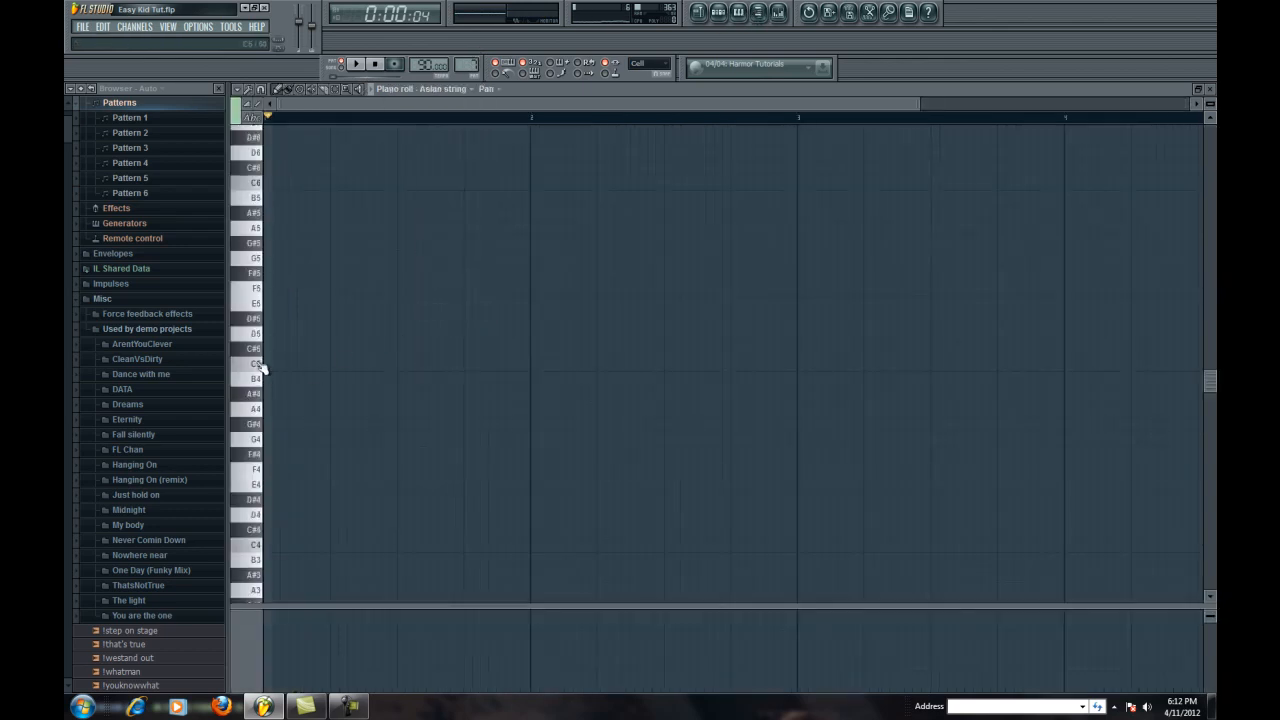
# Step: Enter consecutive four-step A4, C5 and D5 notes and a twelve-step E5 from bar 1, plus a twelve-step A4 near the start of bar 4
pyautogui.click(266, 409)
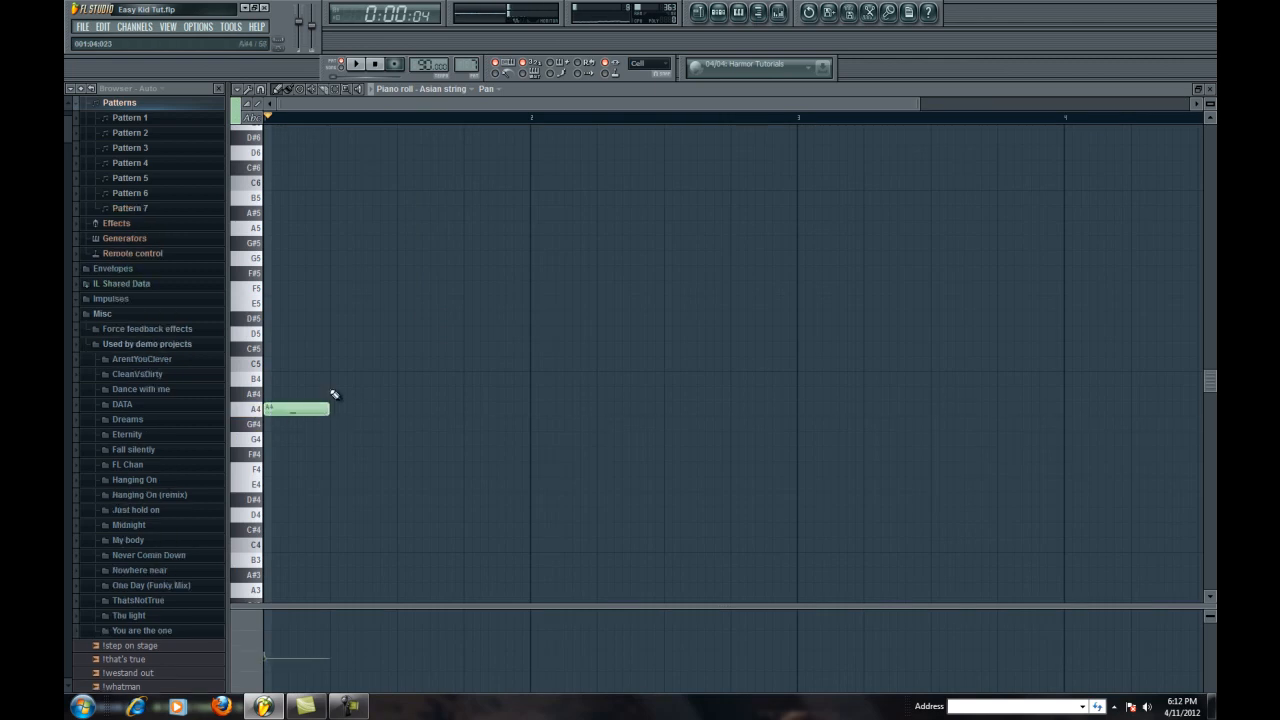
pyautogui.click(330, 363)
pyautogui.moveTo(356, 363); pyautogui.dragTo(360, 365)
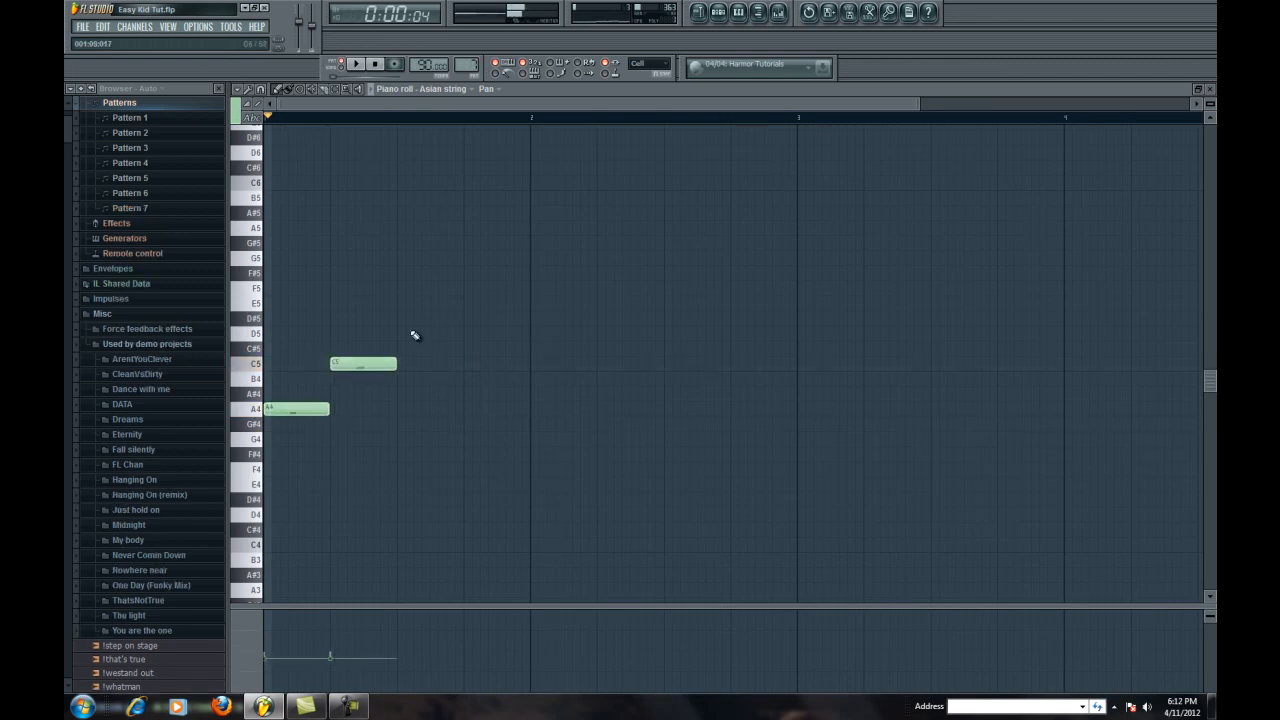
pyautogui.click(405, 333)
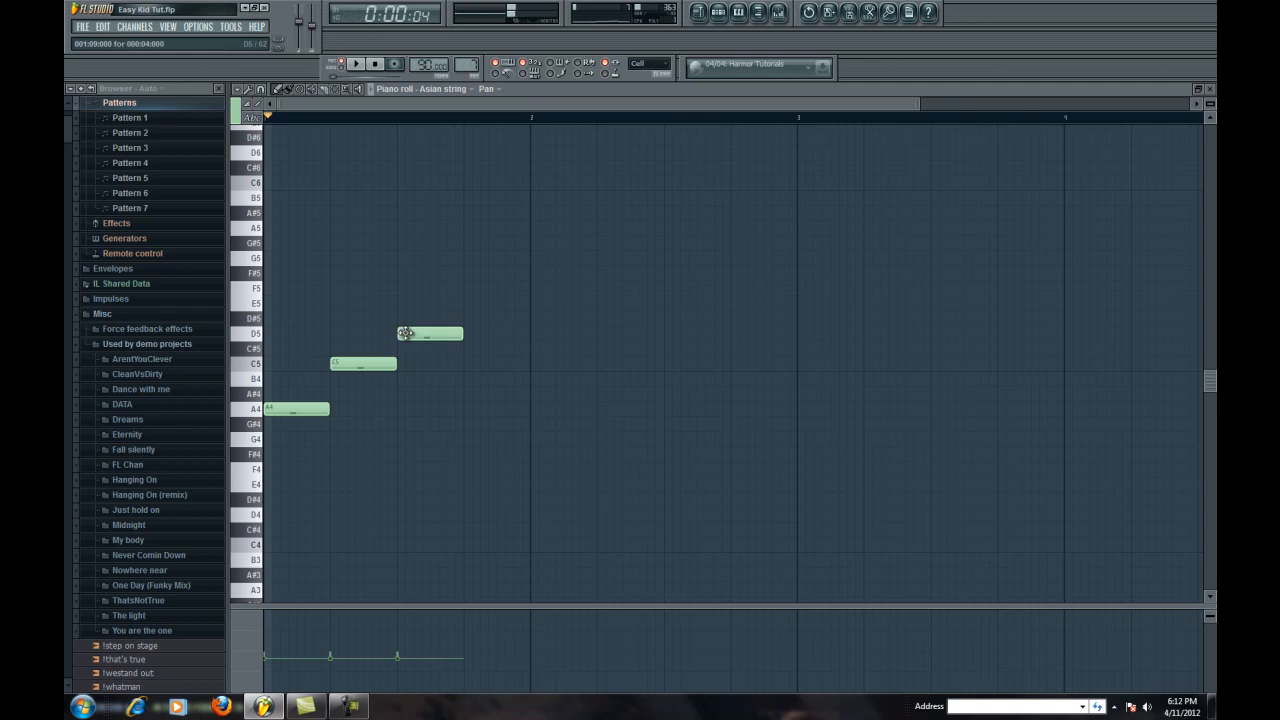
pyautogui.click(470, 304)
pyautogui.moveTo(530, 308); pyautogui.dragTo(661, 315)
pyautogui.click(1077, 405)
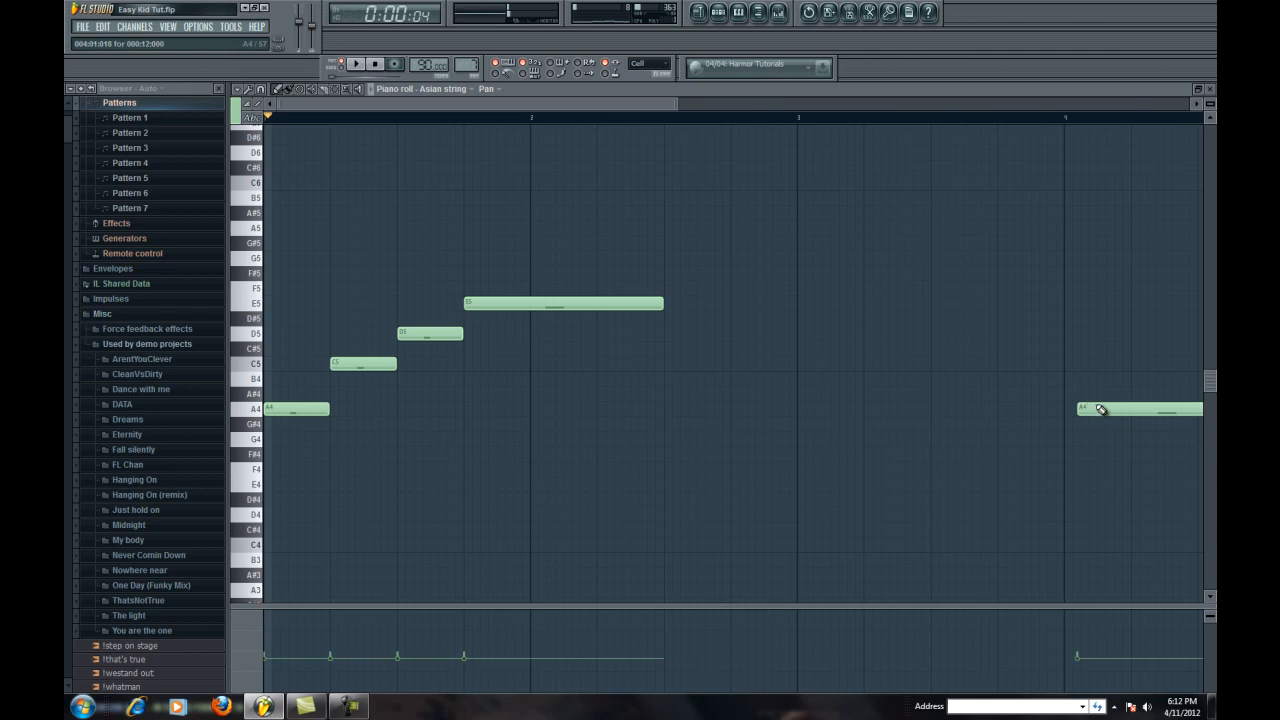
pyautogui.moveTo(682, 102); pyautogui.dragTo(880, 103)
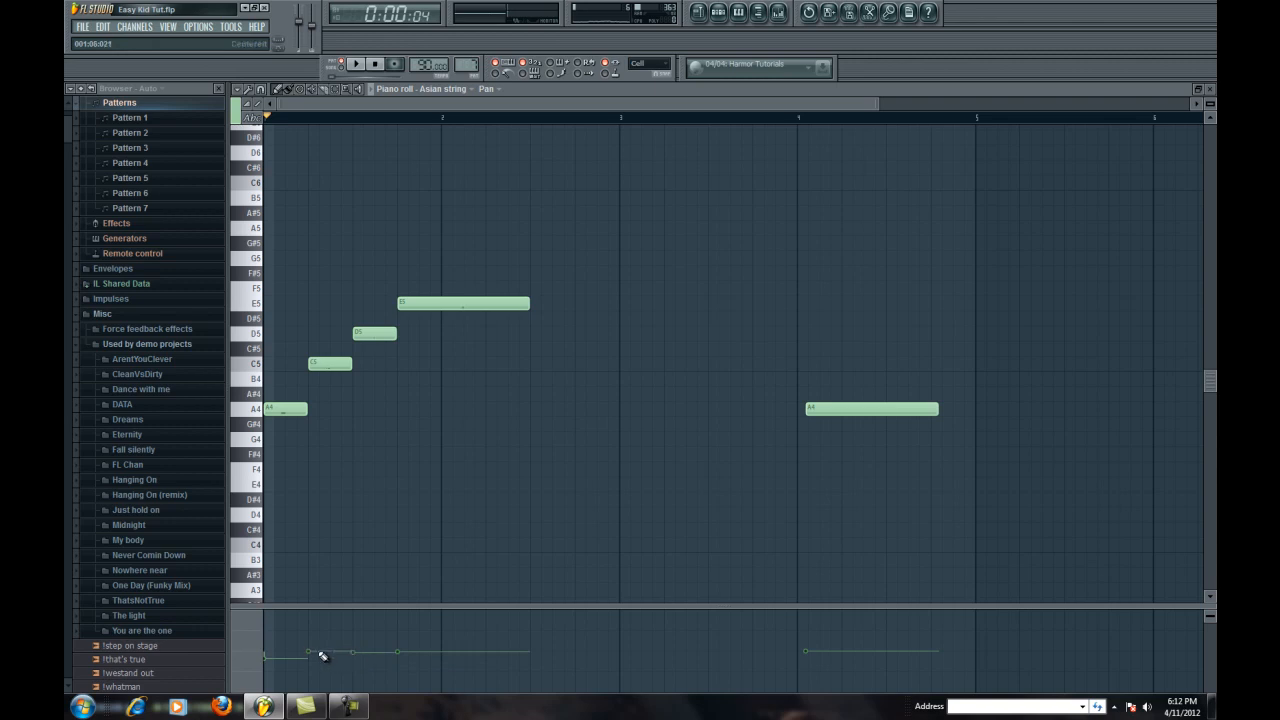
# Step: Return to Pattern 6's Classic channel and pan its notes slightly to the right
pyautogui.scroll(1, 460, 64)
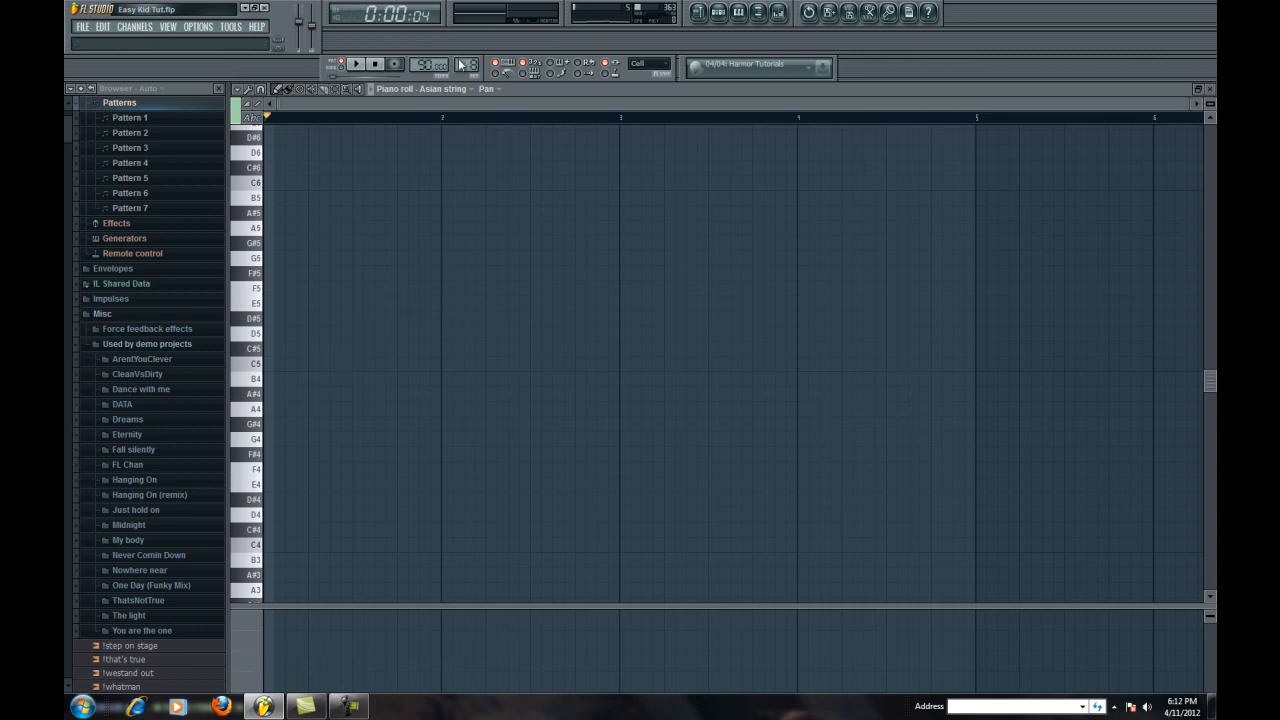
pyautogui.scroll(-1, 460, 64)
pyautogui.scroll(-1, 462, 66)
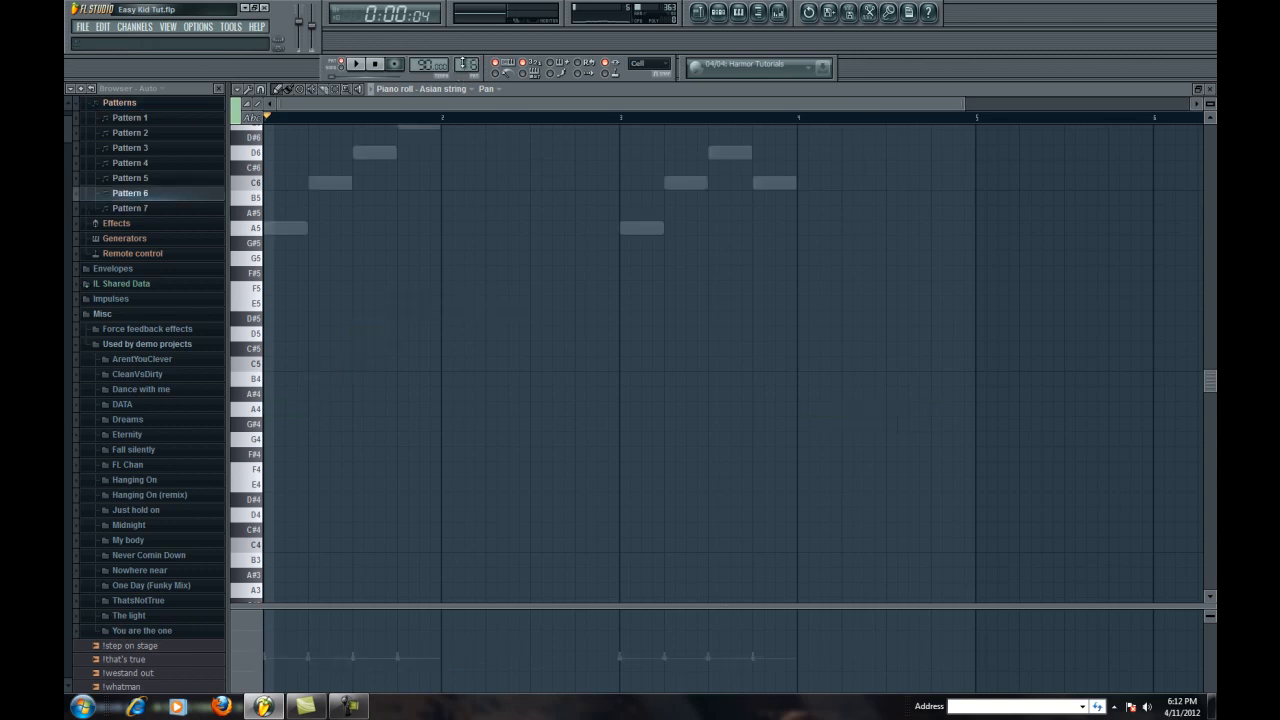
pyautogui.click(447, 95)
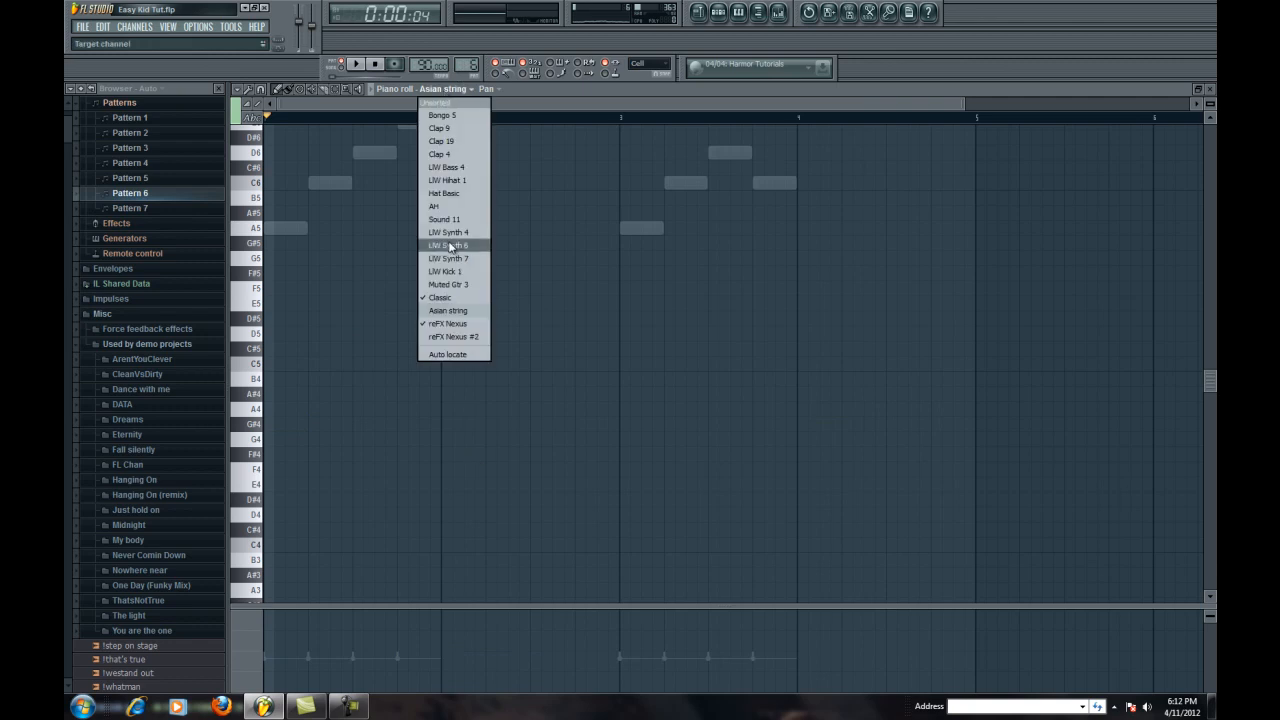
pyautogui.click(455, 302)
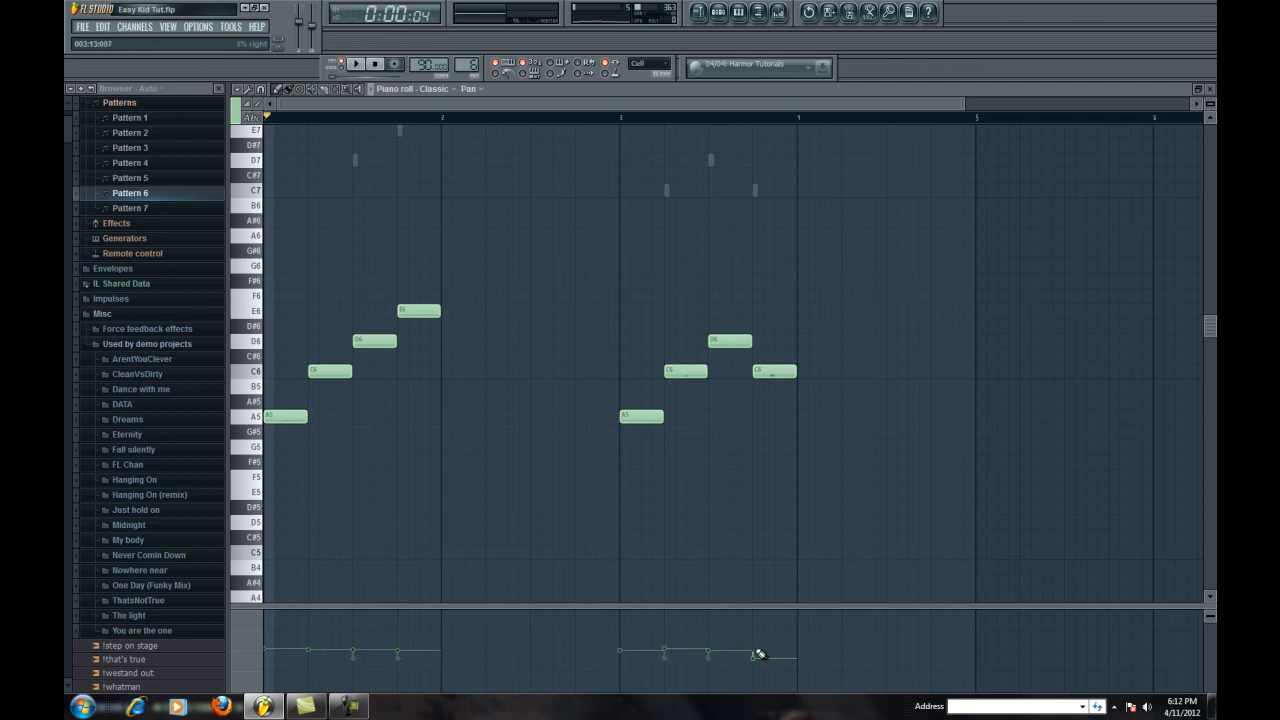
# Step: Pan the reFX Nexus notes alternately left and right, and play Pattern 6 briefly
pyautogui.click(441, 91)
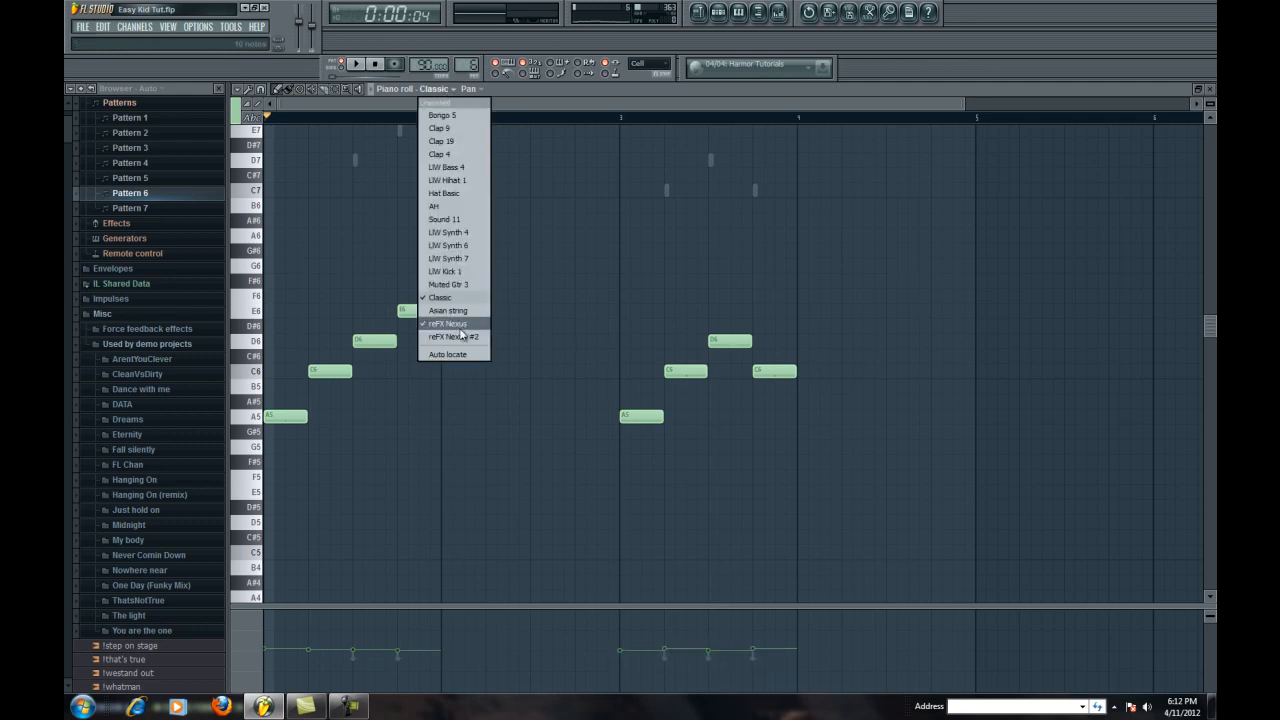
pyautogui.click(458, 324)
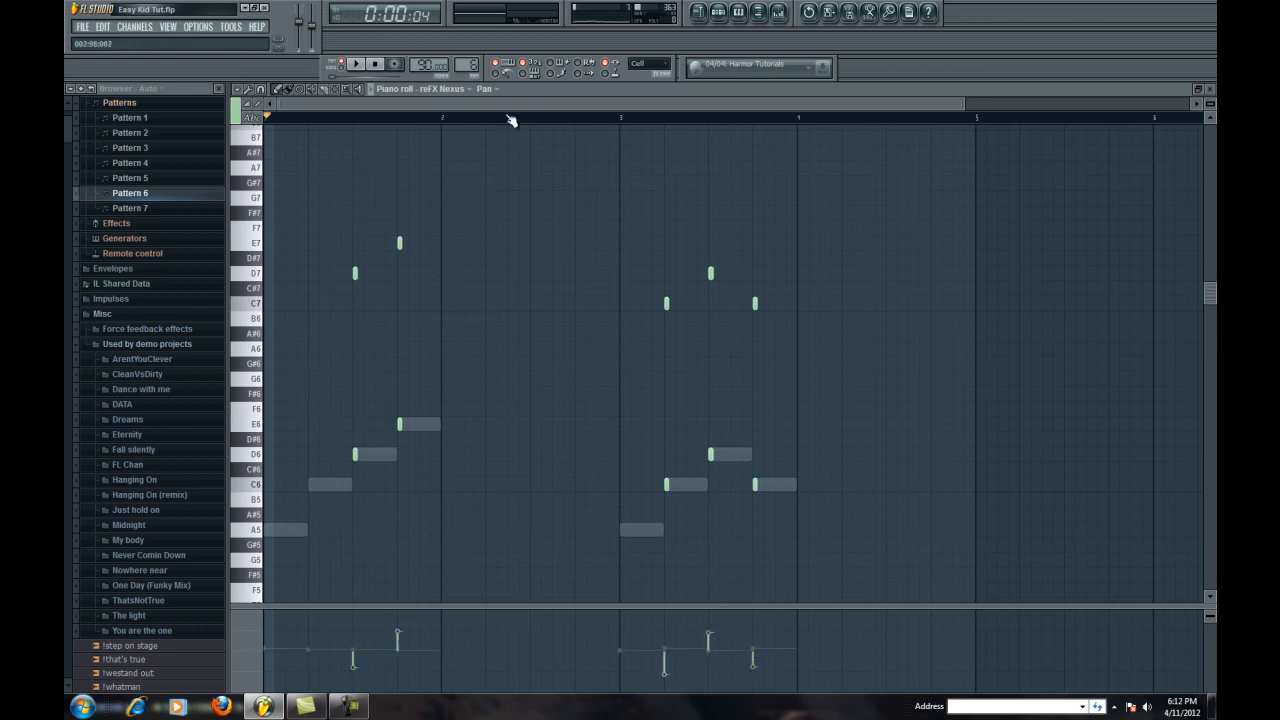
pyautogui.click(358, 68)
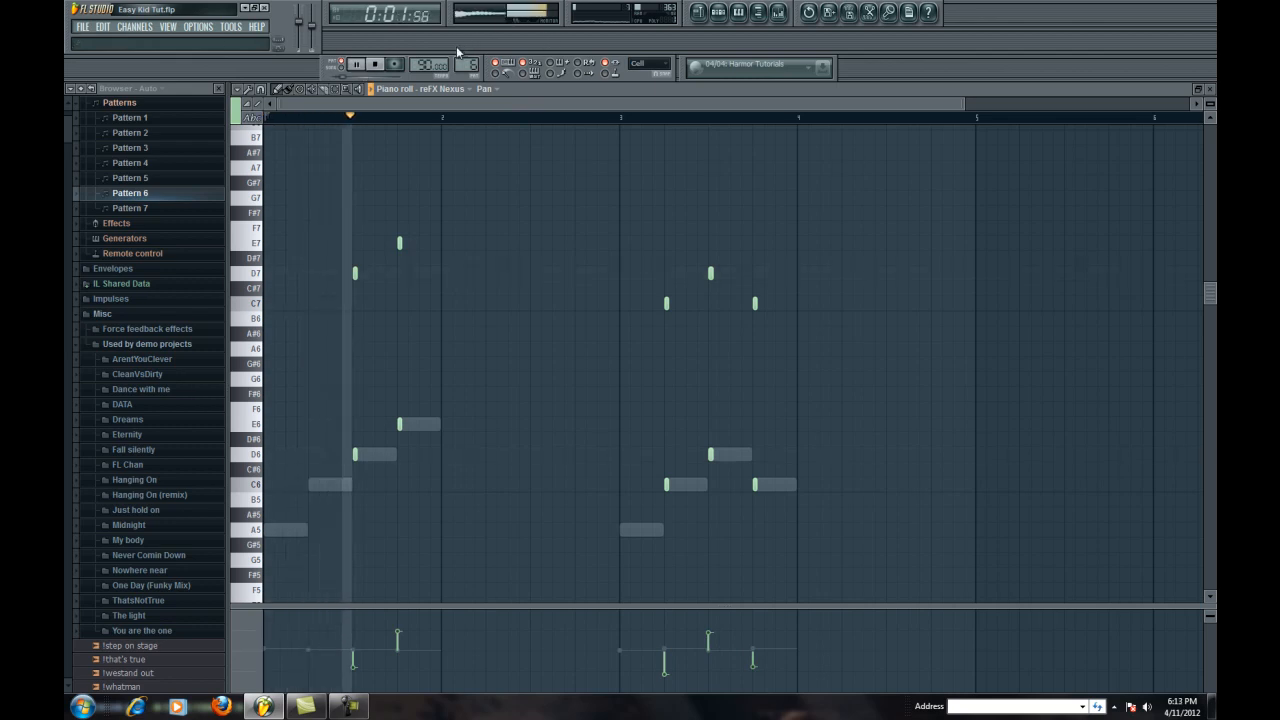
pyautogui.press('space')
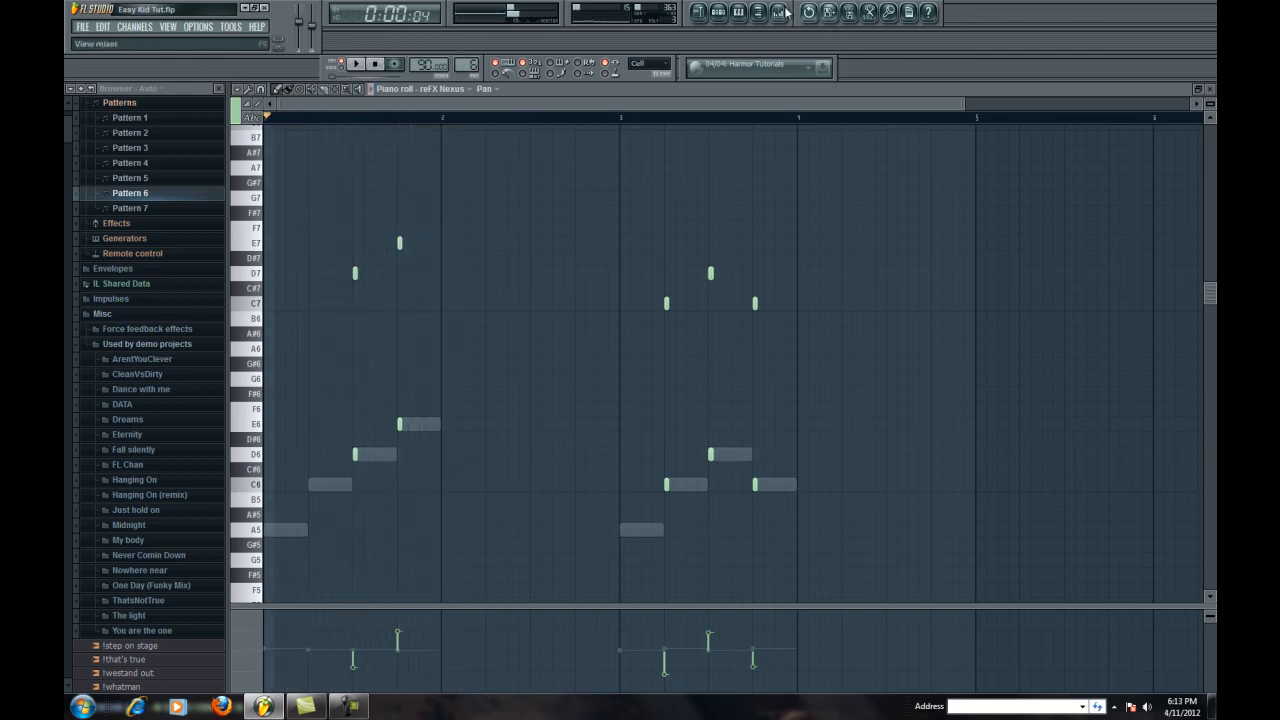
# Step: In Pattern 7's Asian string channel, move the last A4 to the start of bar 4 and shorten it to four steps
pyautogui.moveTo(473, 66); pyautogui.dragTo(474, 54)
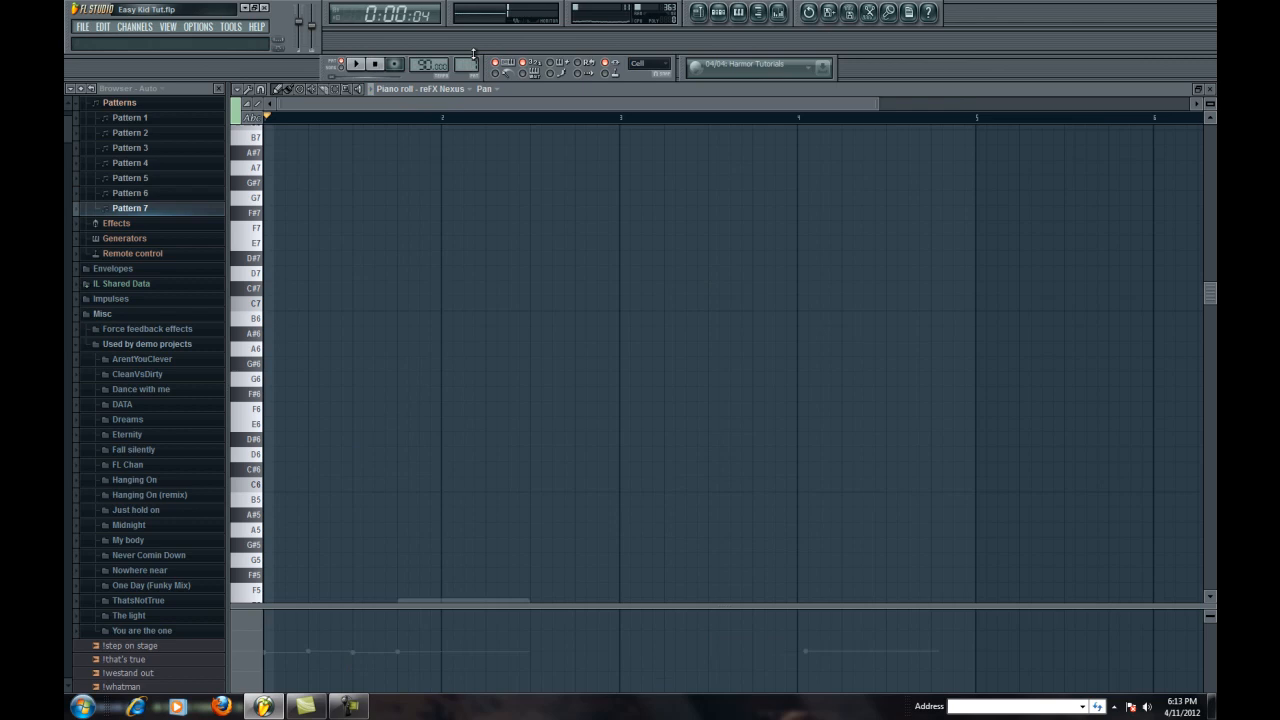
pyautogui.click(436, 90)
pyautogui.click(442, 316)
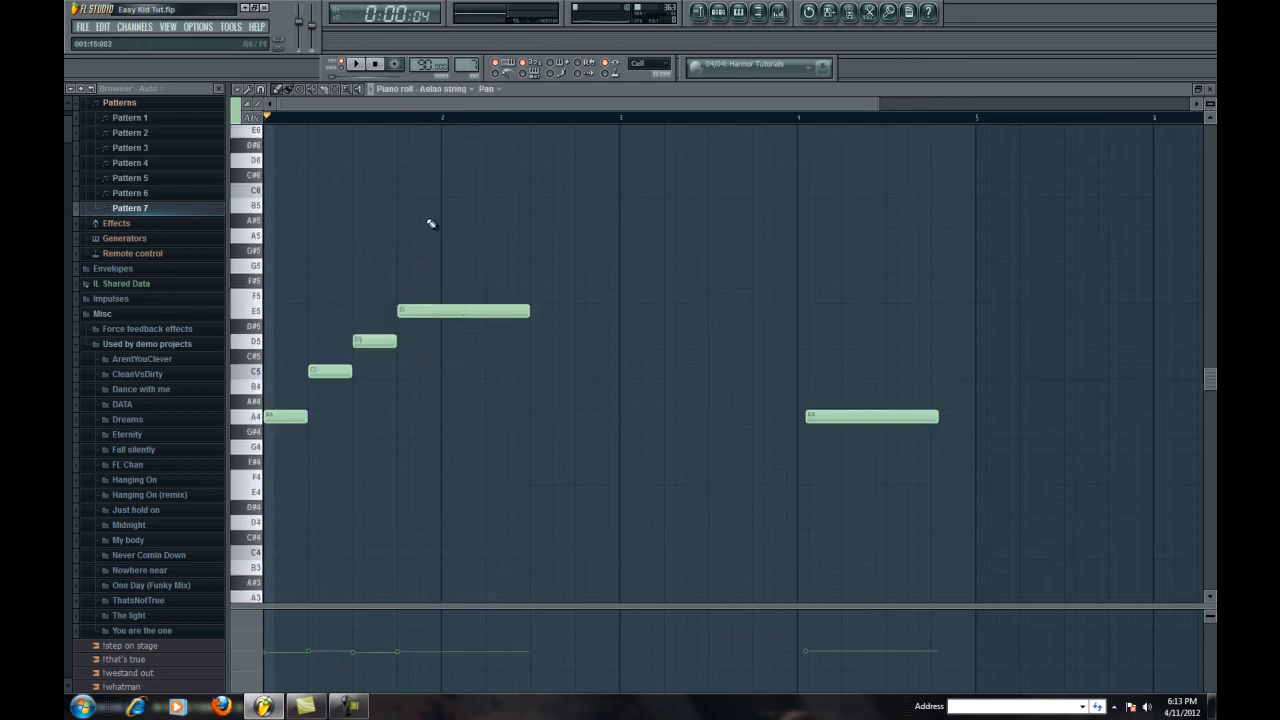
pyautogui.moveTo(883, 420); pyautogui.dragTo(912, 424)
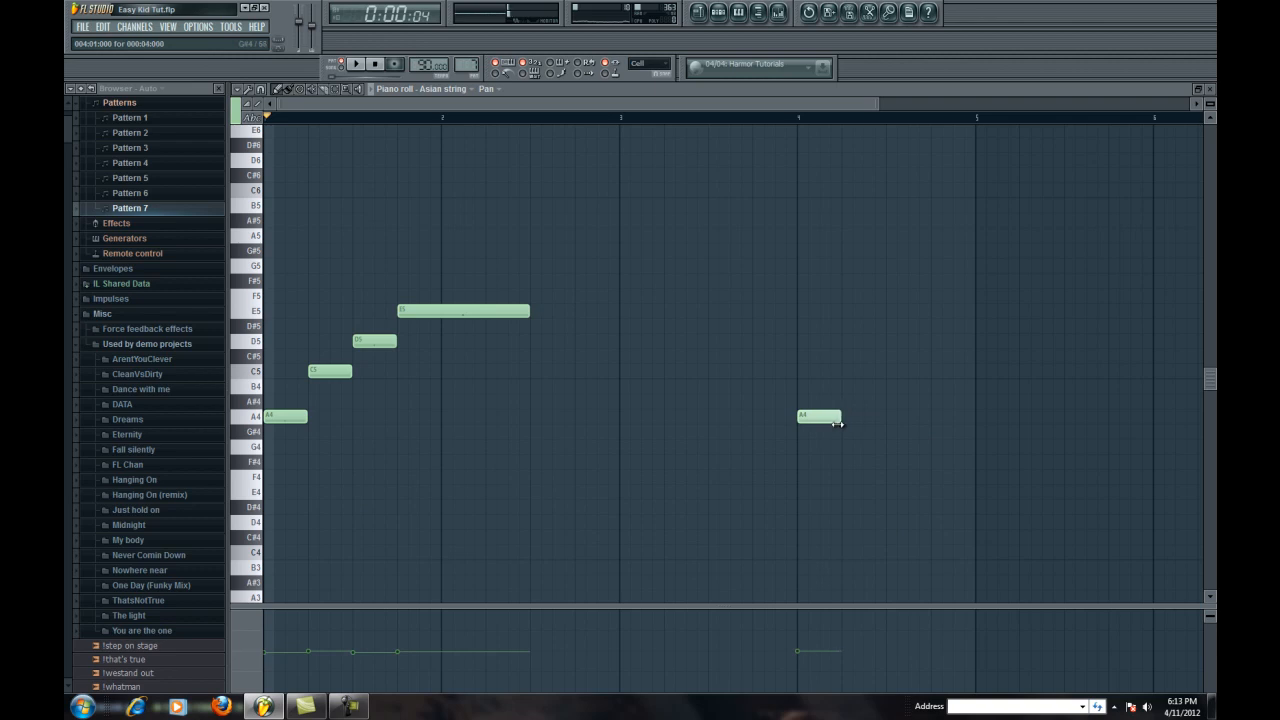
# Step: Move the last A4 to the start of bar 3 and follow it with four-step C5 and D5 notes and a twelve-step C5
pyautogui.moveTo(827, 421); pyautogui.dragTo(650, 420)
pyautogui.click(676, 372)
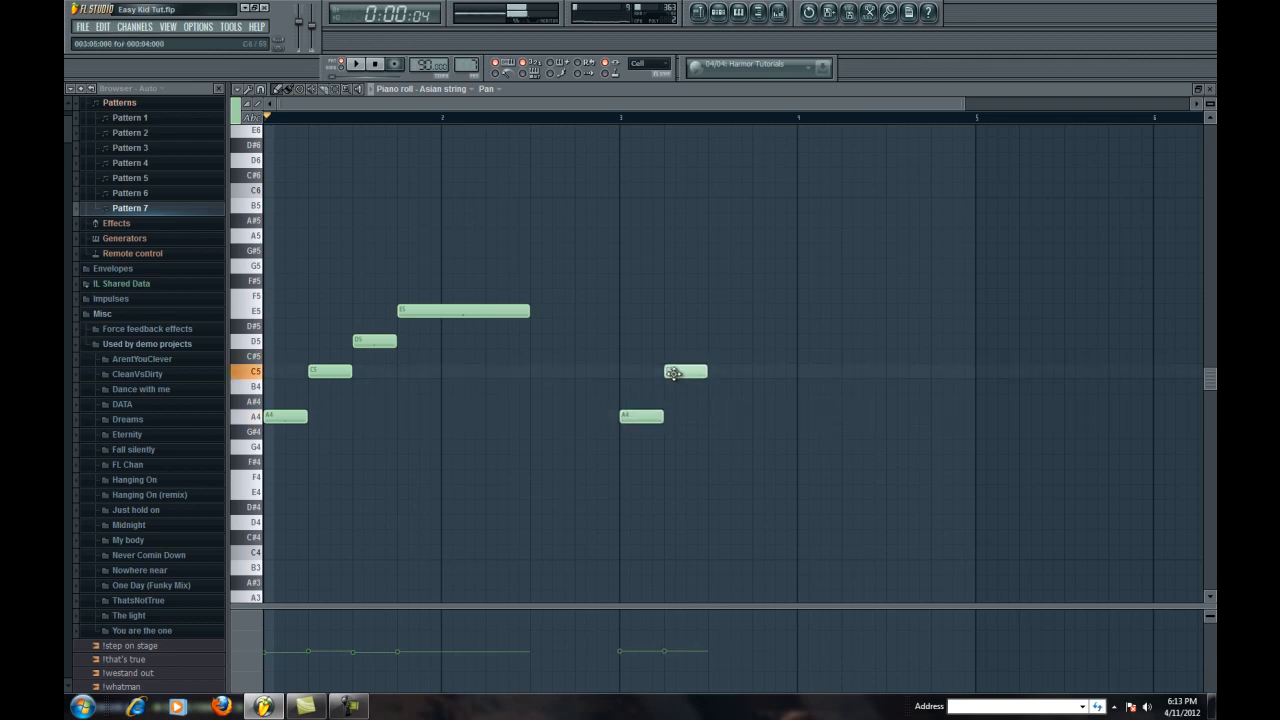
pyautogui.moveTo(708, 310)
pyautogui.mouseDown()
pyautogui.moveTo(719, 352)
pyautogui.moveTo(722, 334)
pyautogui.mouseUp()
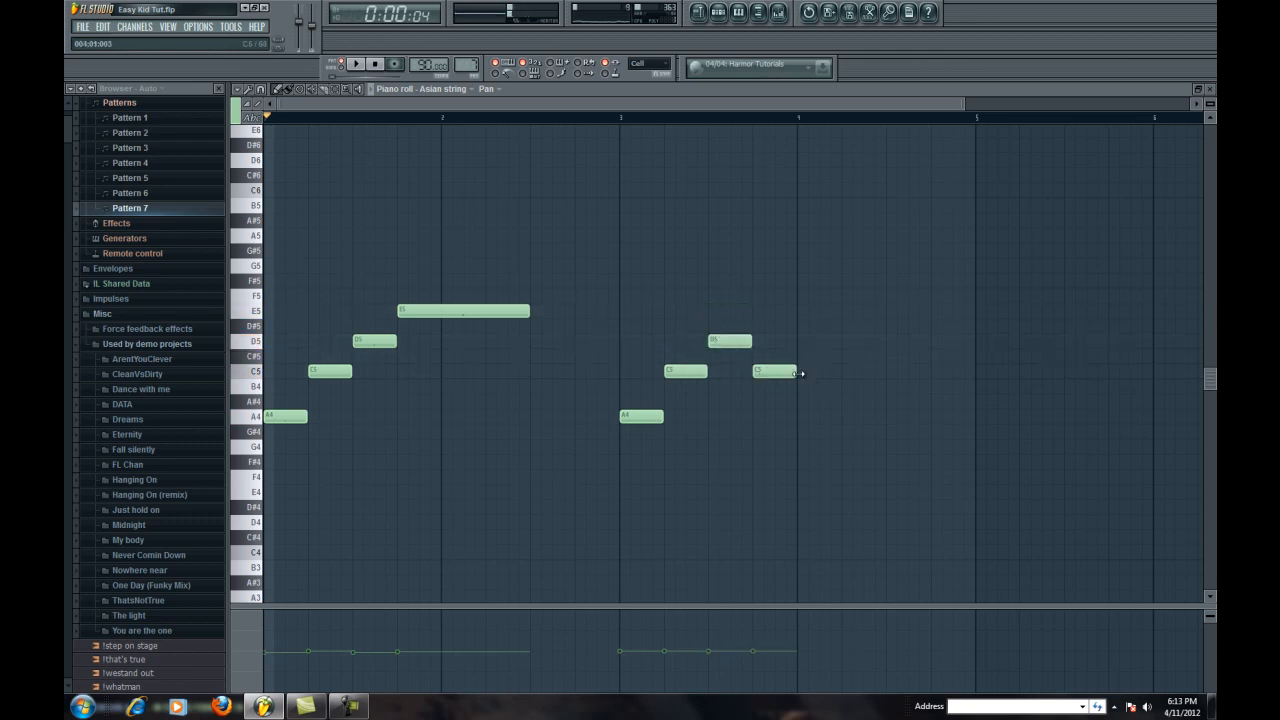
pyautogui.moveTo(806, 374); pyautogui.dragTo(886, 374)
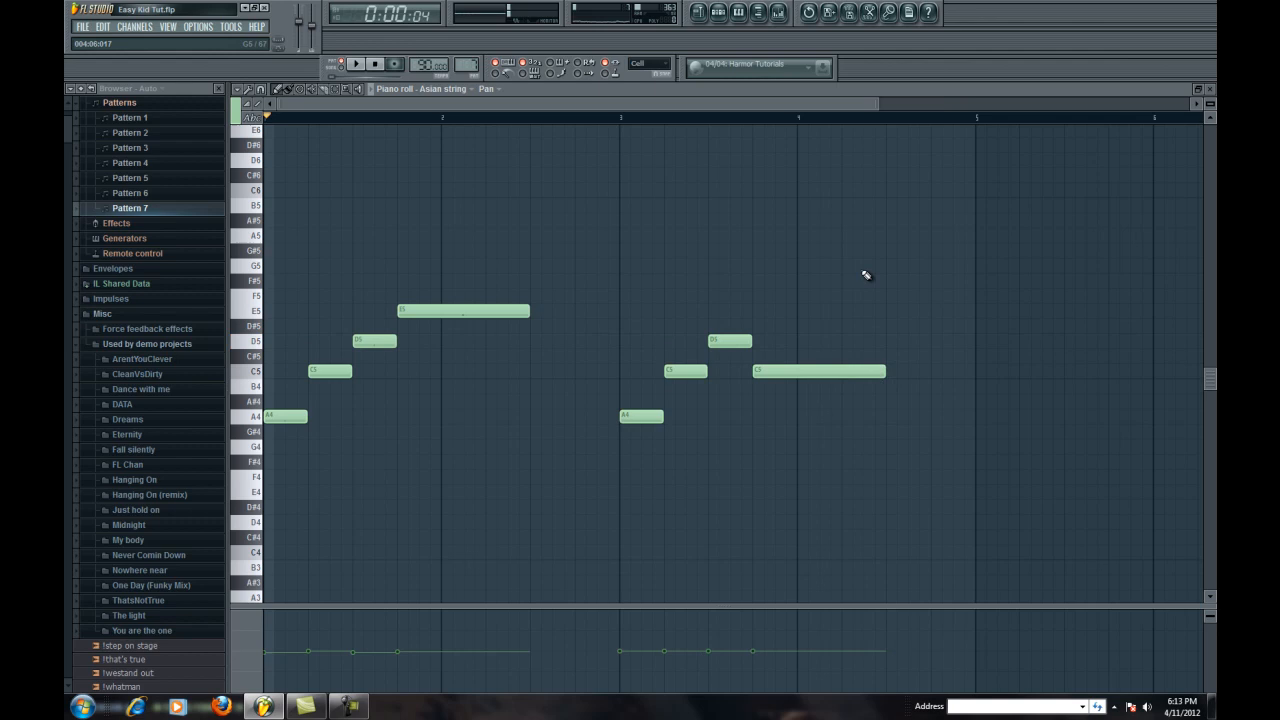
# Step: Place Pattern 7 at bar 1 on Track 6 of the playlist and play the song briefly
pyautogui.click(697, 13)
pyautogui.click(350, 333)
pyautogui.click(360, 64)
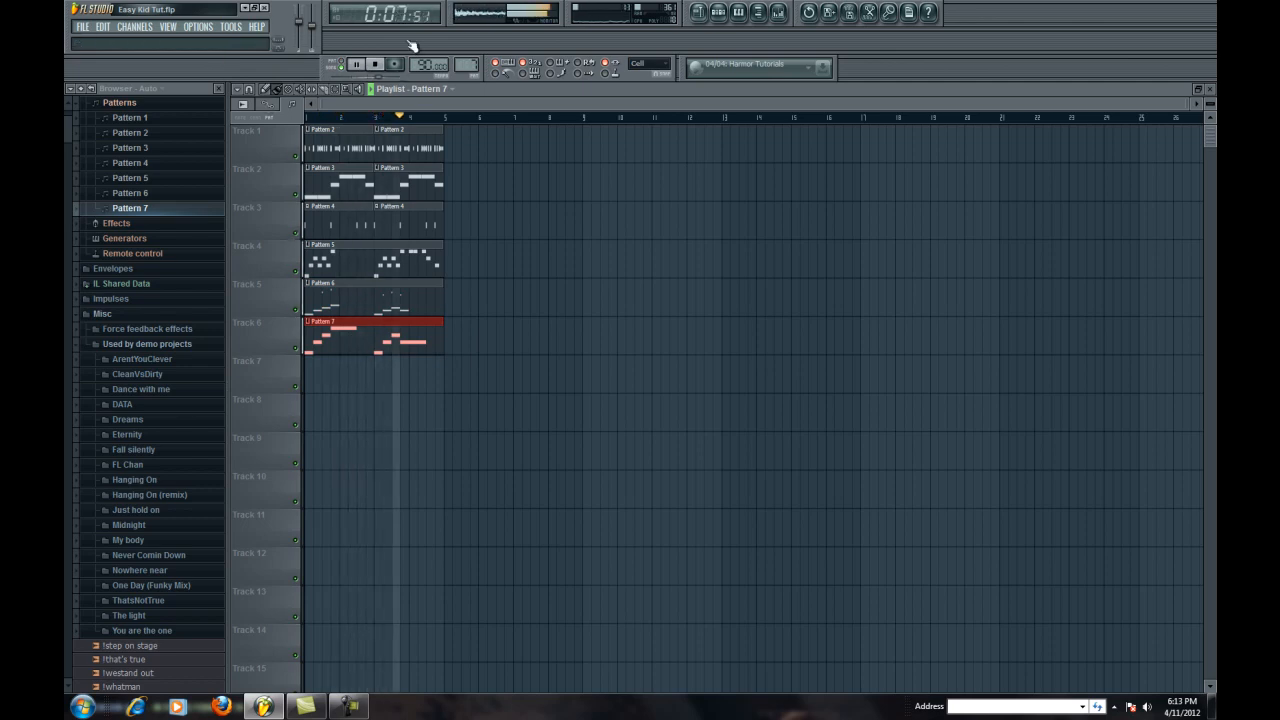
pyautogui.click(375, 65)
# Step: Switch to the empty Pattern 8 and enter a four-step A5 at the start of bar 1 in the reFX Nexus #2 channel
pyautogui.click(719, 14)
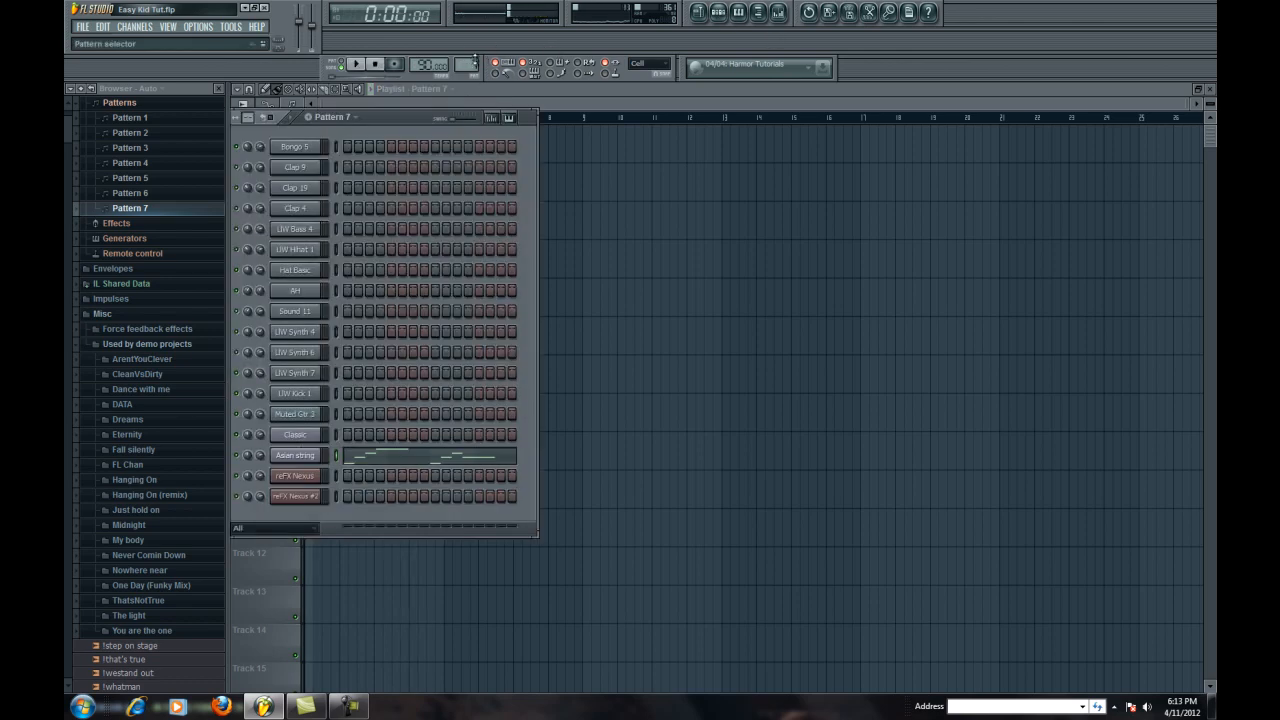
pyautogui.scroll(1, 472, 64)
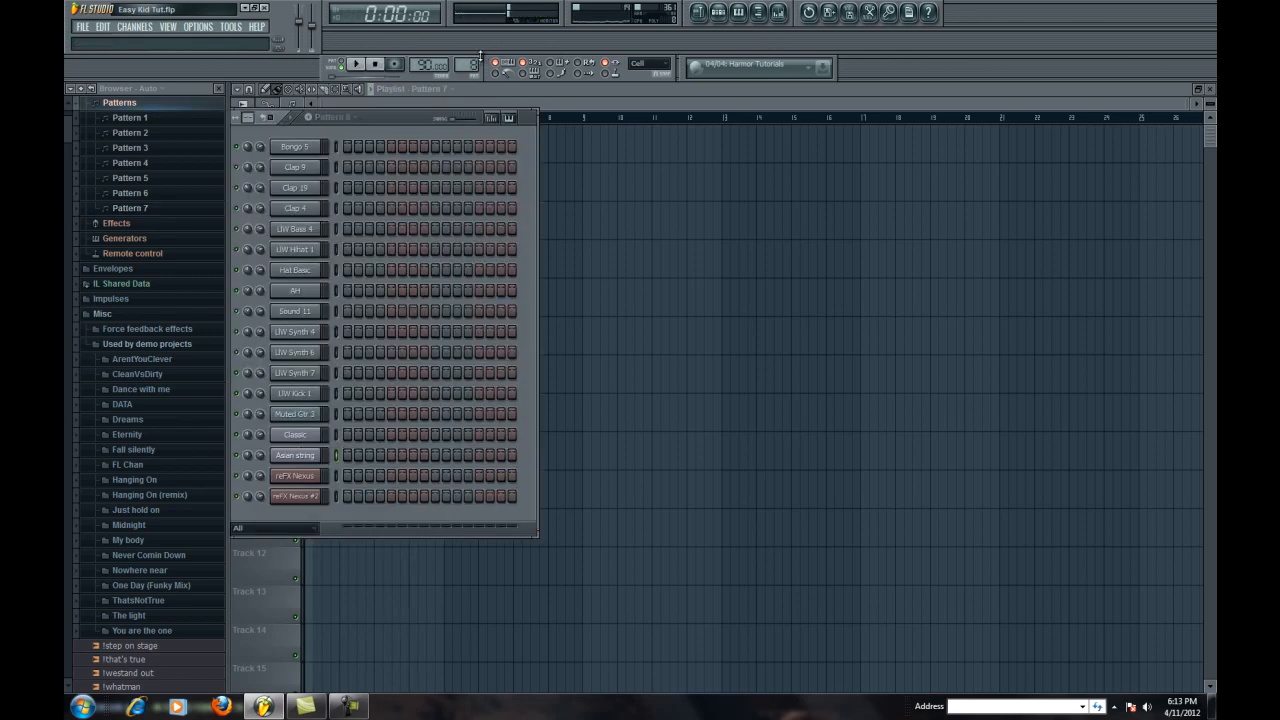
pyautogui.click(739, 14)
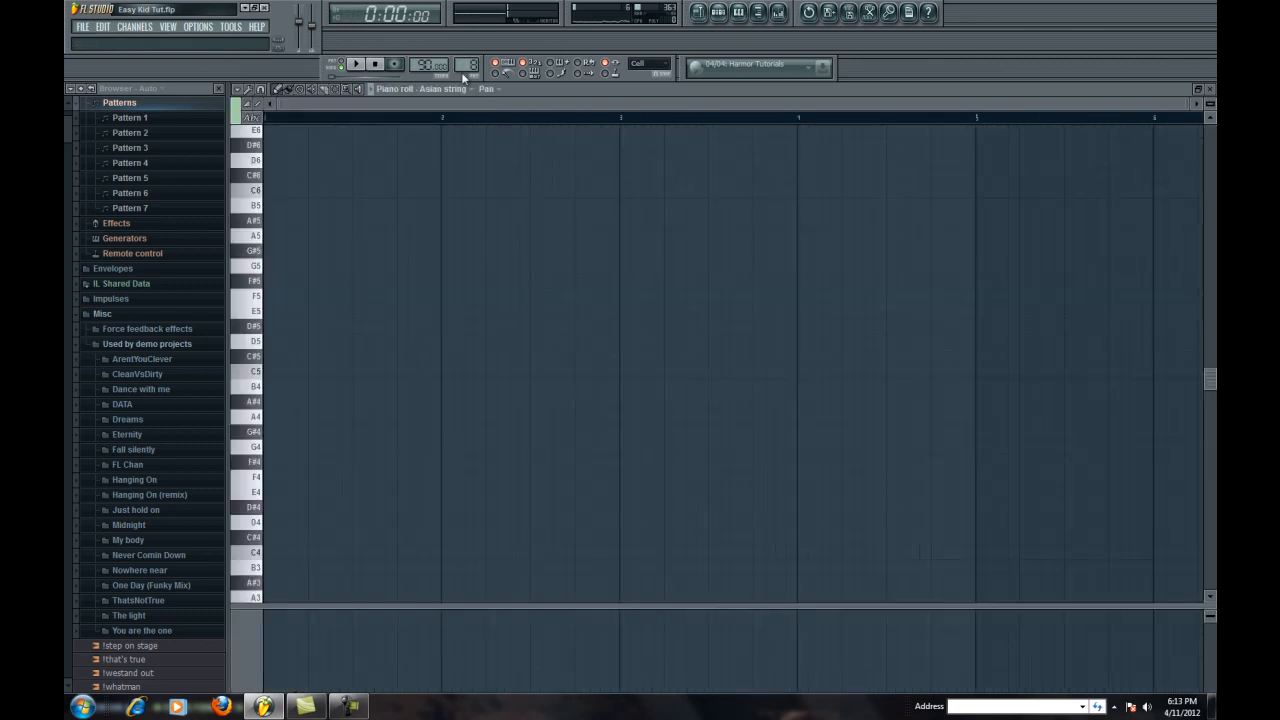
pyautogui.click(440, 89)
pyautogui.click(451, 340)
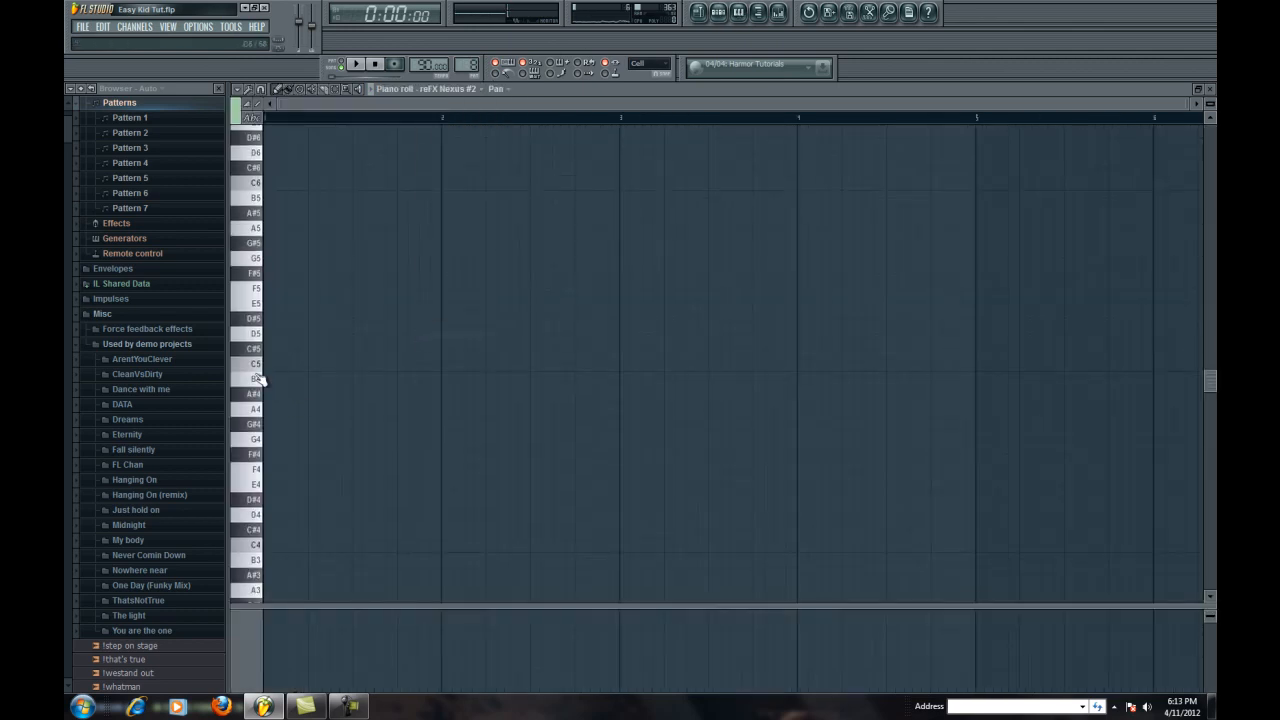
pyautogui.moveTo(320, 366); pyautogui.dragTo(280, 229)
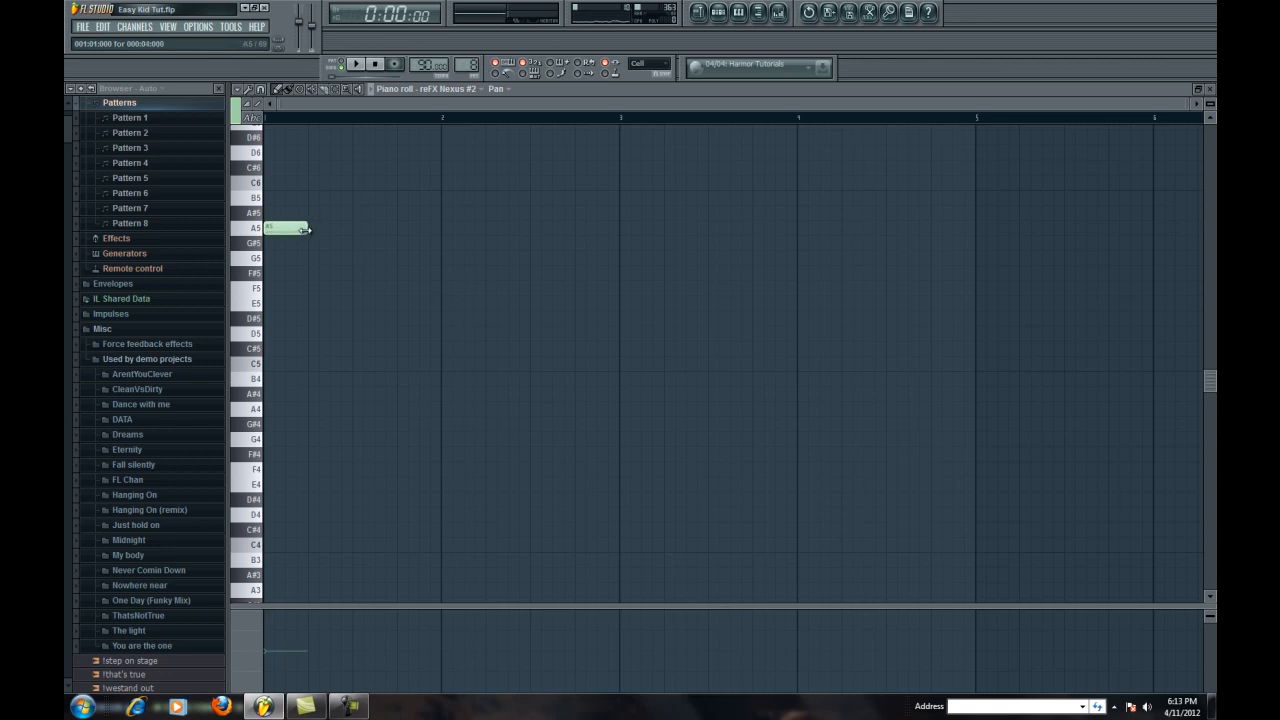
# Step: Add consecutive four-step C6, D6 and C6 notes after the A5
pyautogui.click(316, 183)
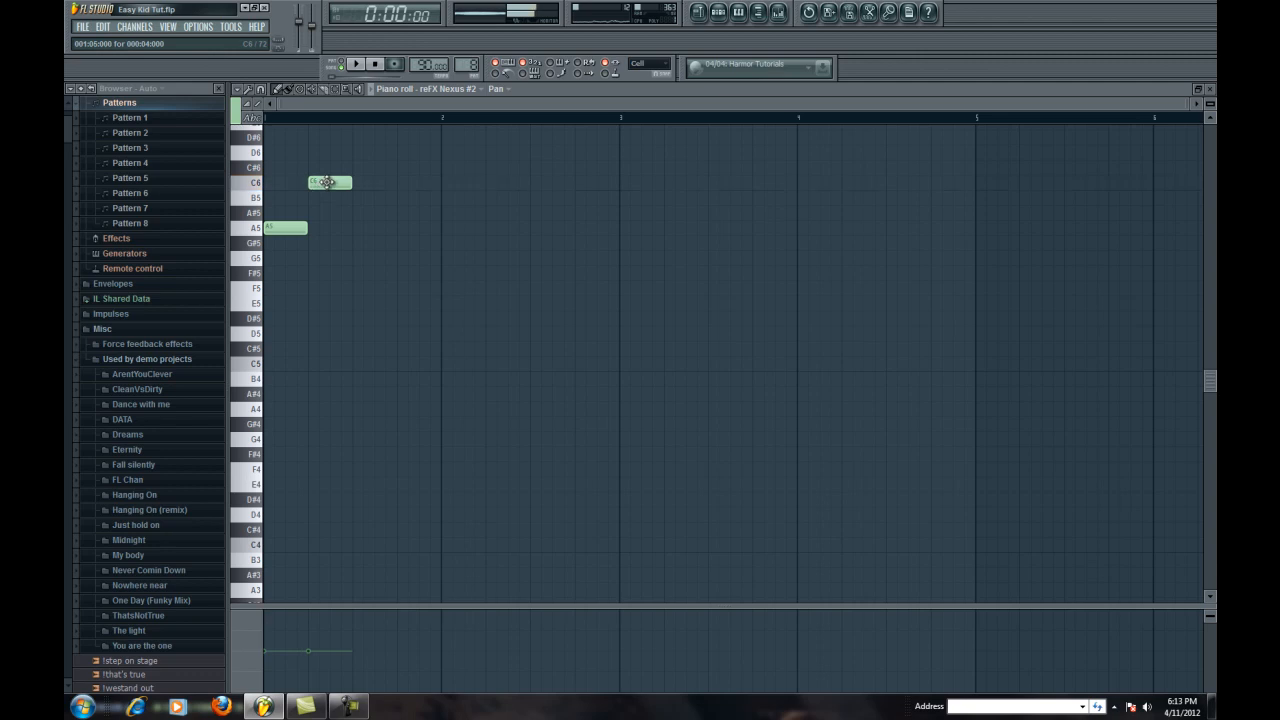
pyautogui.click(358, 152)
pyautogui.click(402, 183)
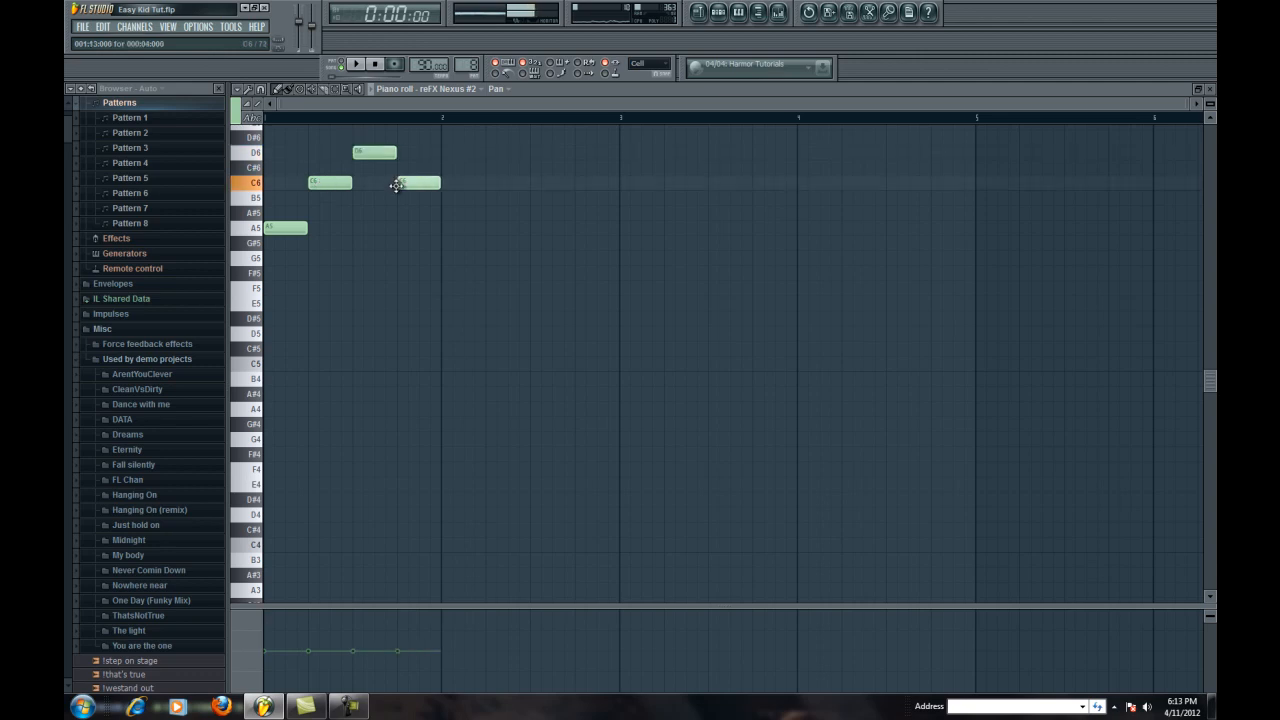
# Step: Shorten the A5 to two steps and replace the four-step notes after it with two-step C6 and D6 notes
pyautogui.moveTo(1180, 101); pyautogui.dragTo(752, 103)
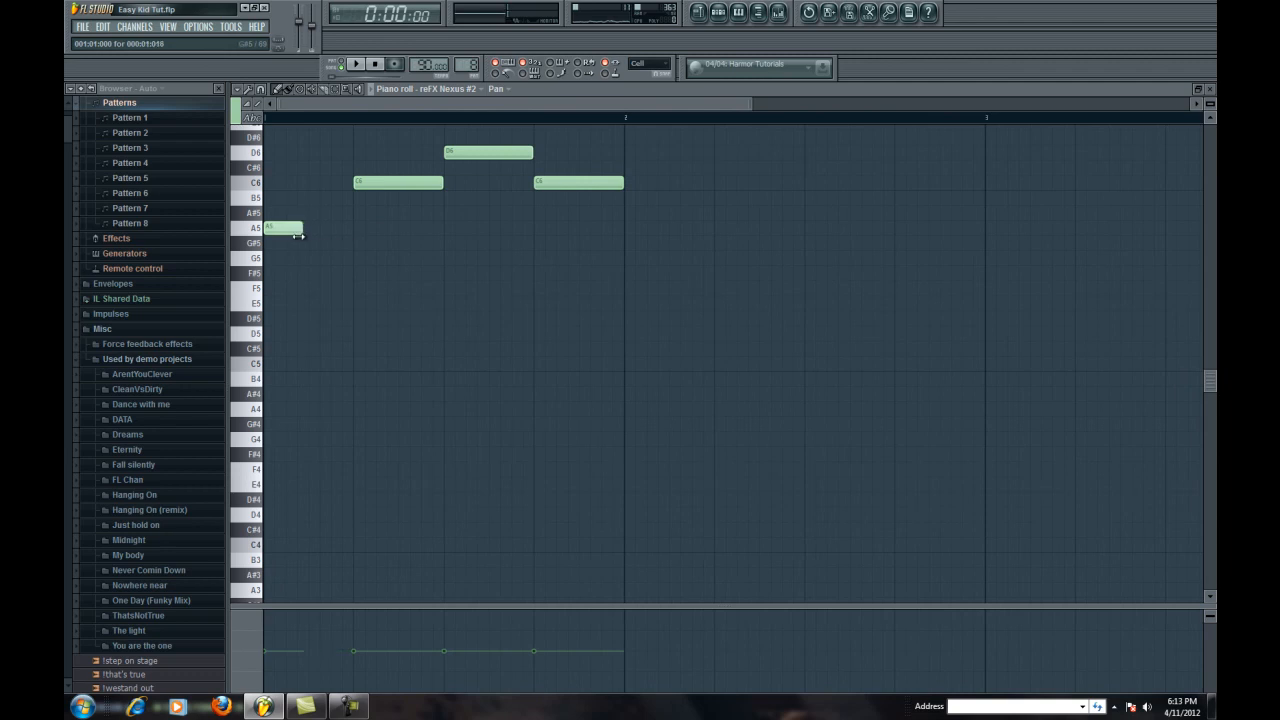
pyautogui.click(324, 183)
pyautogui.rightClick(400, 183)
pyautogui.rightClick(592, 185)
pyautogui.rightClick(488, 152)
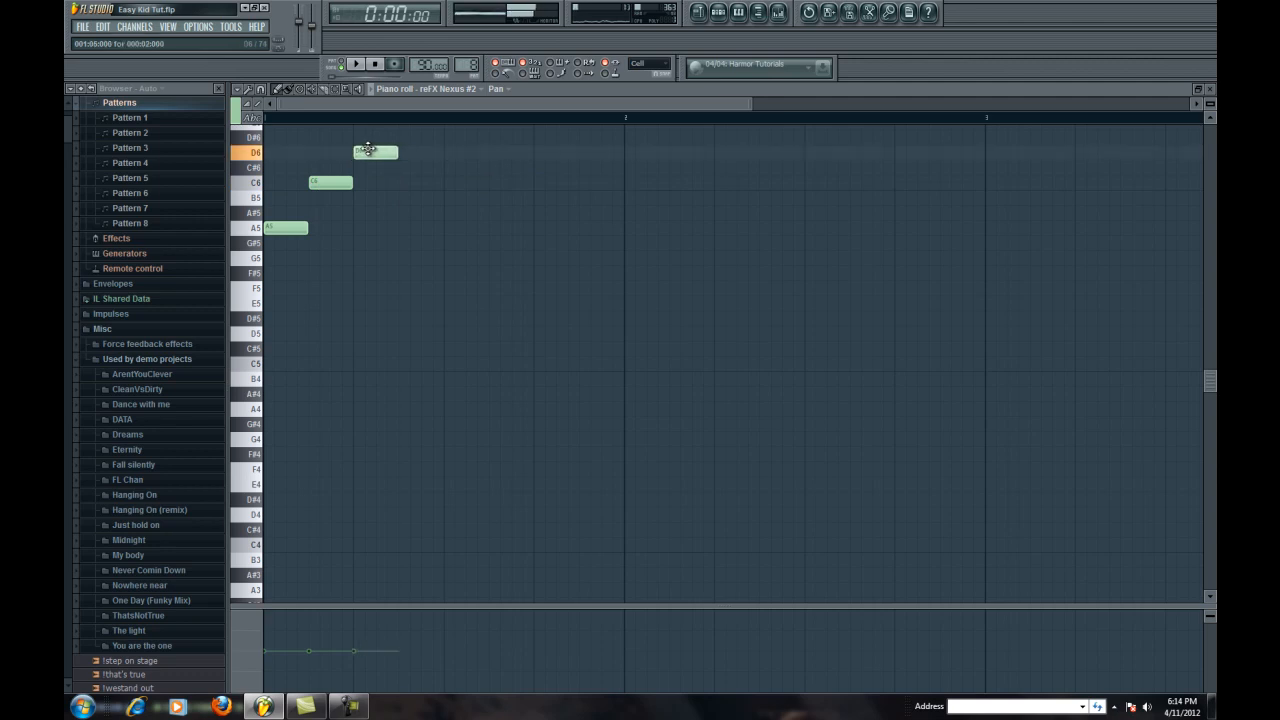
# Step: Continue with two-step C6, D6 and C6 notes and a four-step E6 up to the end of bar 1, and start playback
pyautogui.click(395, 183)
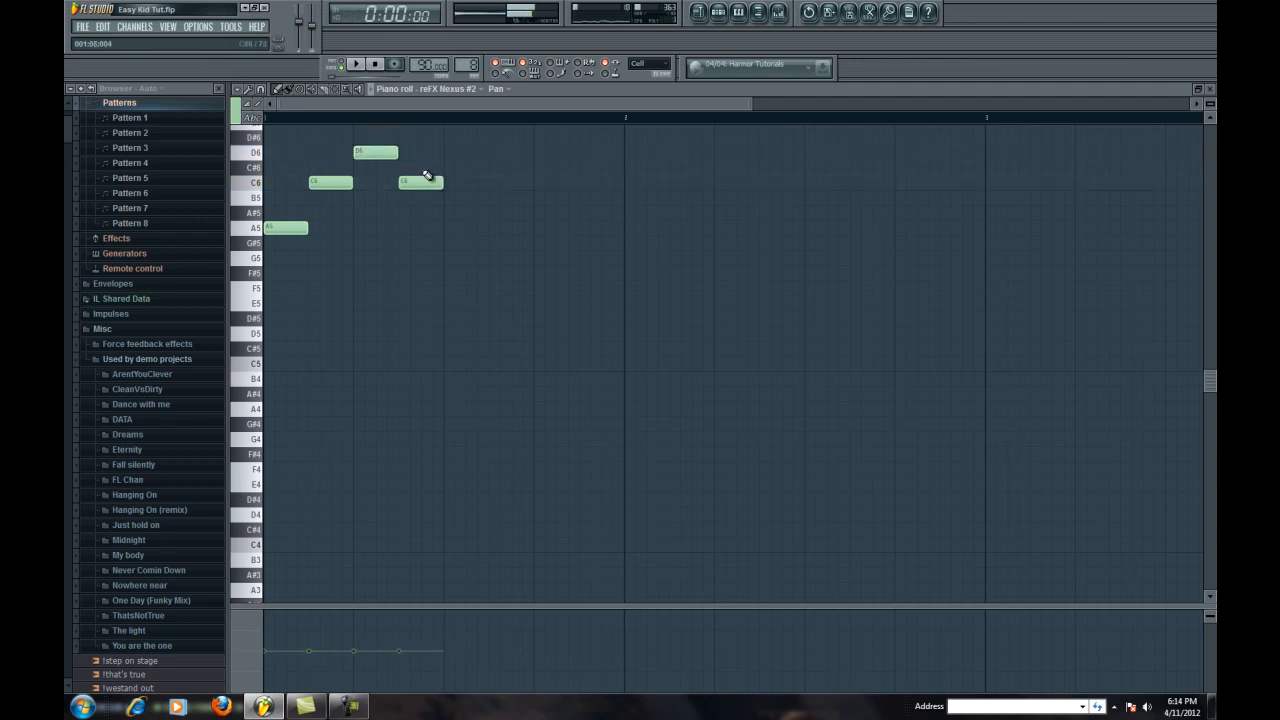
pyautogui.click(448, 138)
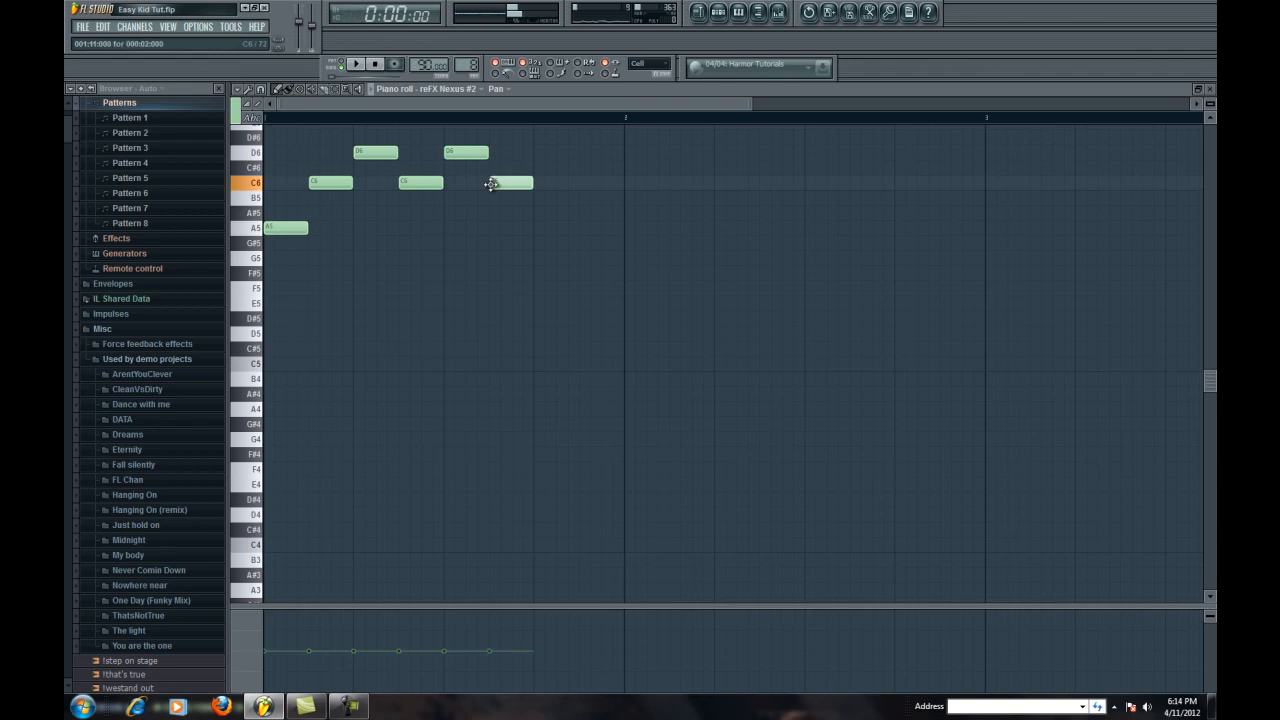
pyautogui.scroll(3, 490, 184)
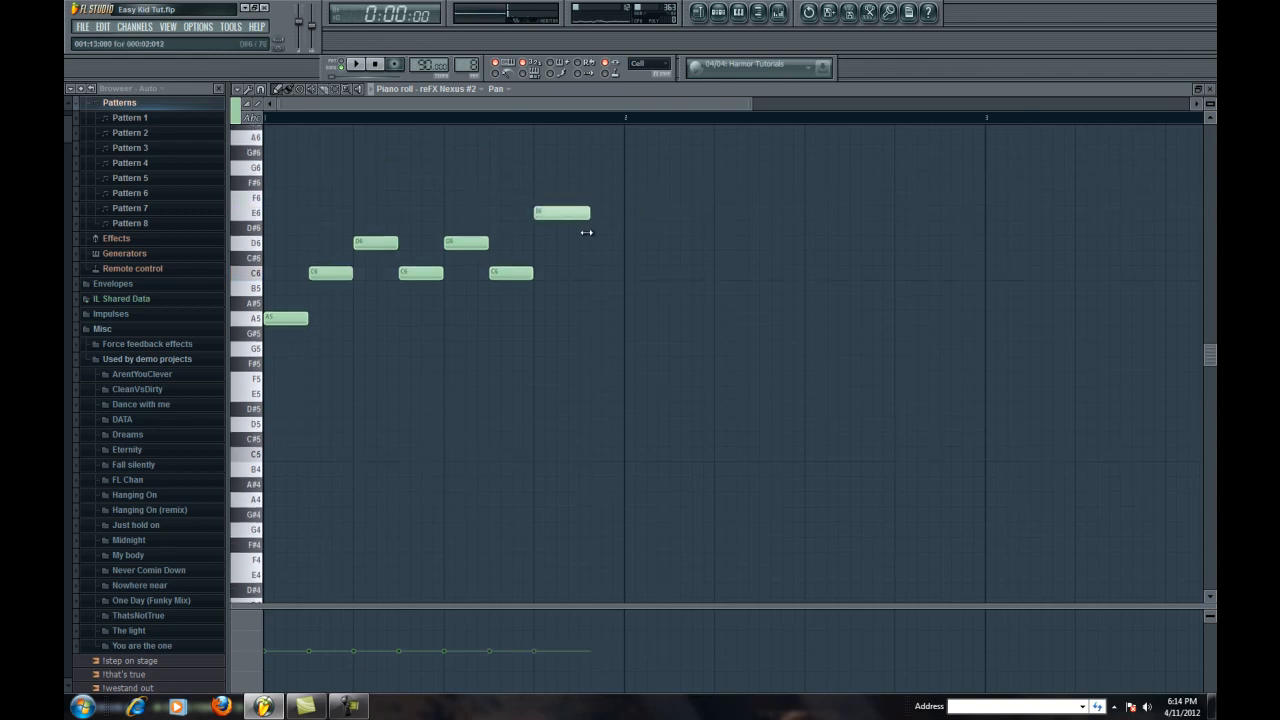
pyautogui.click(355, 65)
# Step: Lengthen the E6 to twelve steps and add four-step D6 and C6 notes to fill the rest of bar 2
pyautogui.moveTo(756, 107); pyautogui.dragTo(906, 114)
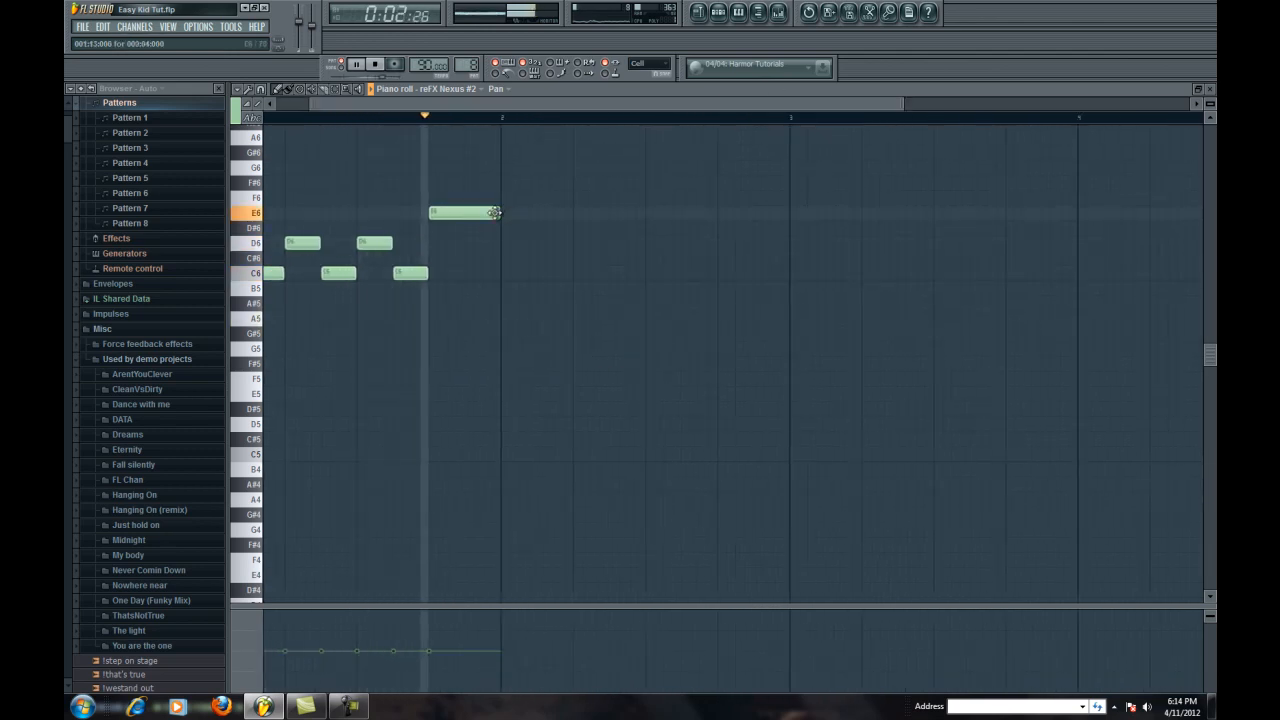
pyautogui.moveTo(497, 213); pyautogui.dragTo(643, 226)
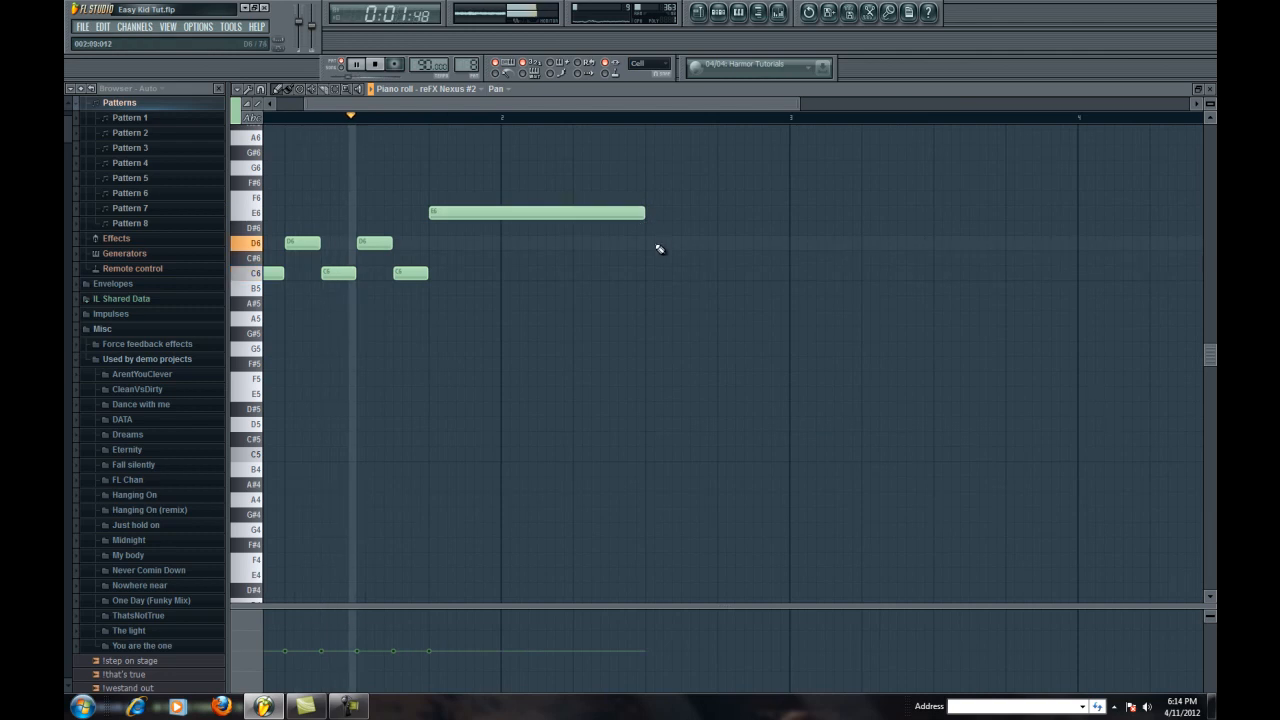
pyautogui.click(663, 243)
pyautogui.moveTo(734, 249); pyautogui.dragTo(724, 247)
pyautogui.moveTo(858, 243); pyautogui.dragTo(716, 246)
pyautogui.click(722, 276)
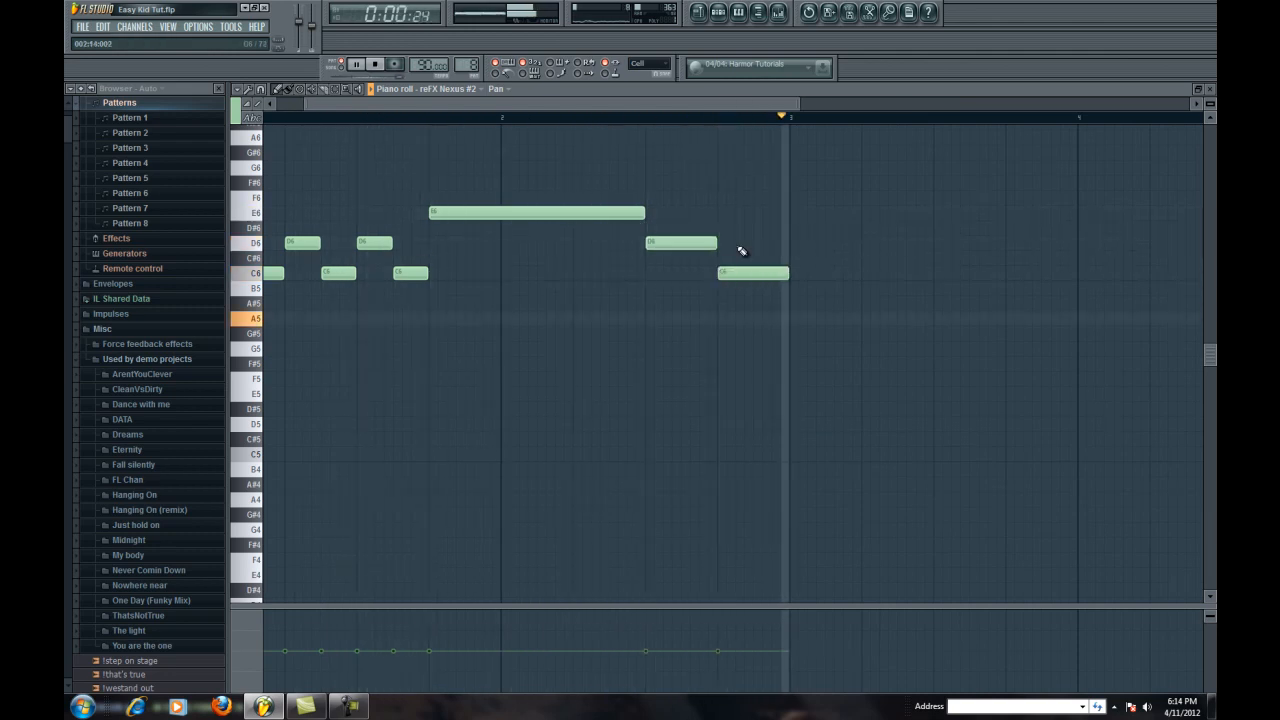
# Step: Copy the whole two-bar melody and place the copy from the start of bar 3
pyautogui.moveTo(747, 105)
pyautogui.mouseDown()
pyautogui.moveTo(839, 114)
pyautogui.moveTo(823, 112)
pyautogui.mouseUp()
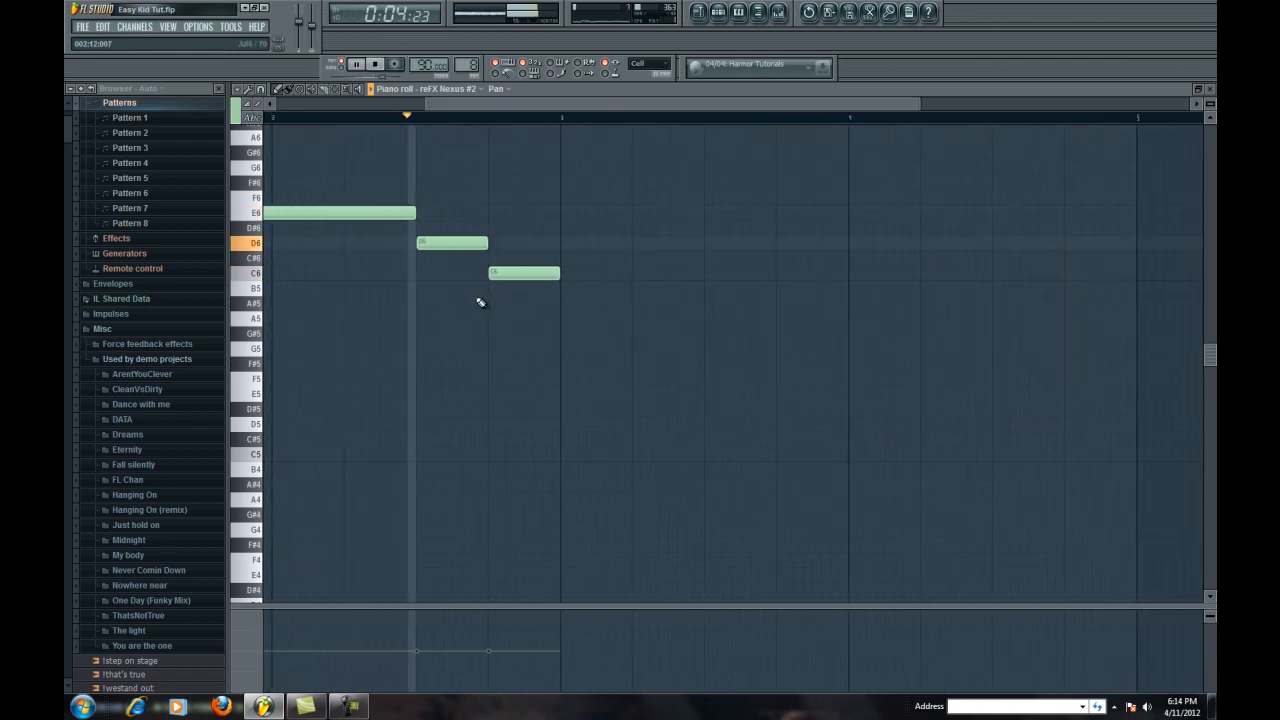
pyautogui.hotkey('ctrl', 'a')
pyautogui.hotkey('ctrl', 'v')
pyautogui.moveTo(291, 318); pyautogui.dragTo(578, 324)
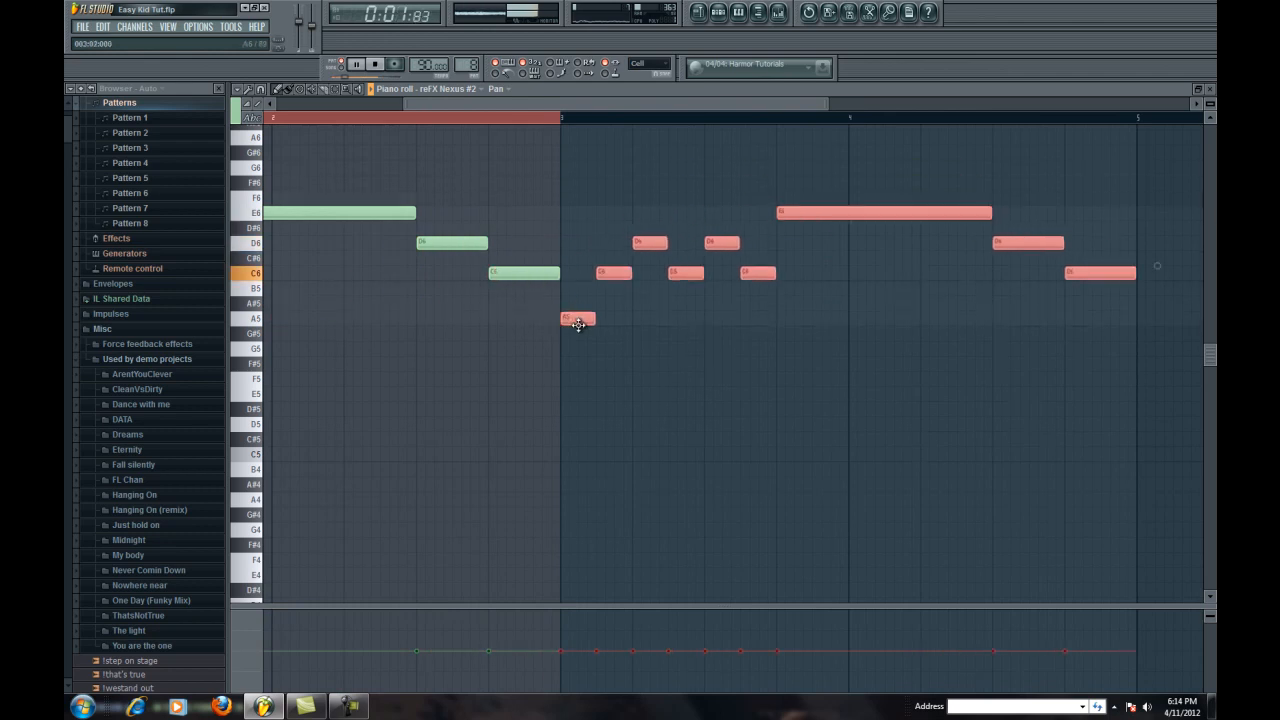
pyautogui.click(530, 122)
# Step: In the copy, move the long E6 down to C6, shorten it to about eleven steps, and insert a short D6 before it
pyautogui.moveTo(617, 103); pyautogui.dragTo(680, 189)
pyautogui.click(643, 242)
pyautogui.moveTo(660, 211); pyautogui.dragTo(700, 284)
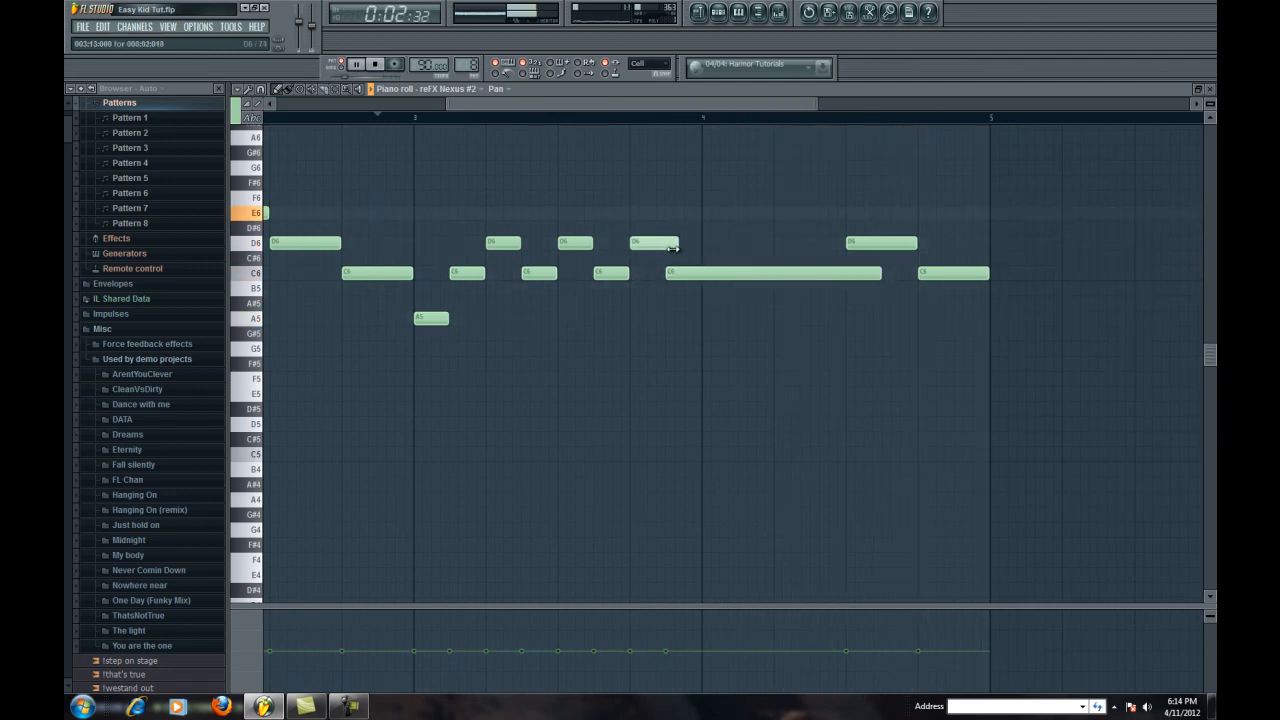
pyautogui.moveTo(857, 277); pyautogui.dragTo(850, 275)
pyautogui.moveTo(744, 270); pyautogui.dragTo(737, 271)
pyautogui.moveTo(666, 251); pyautogui.dragTo(670, 251)
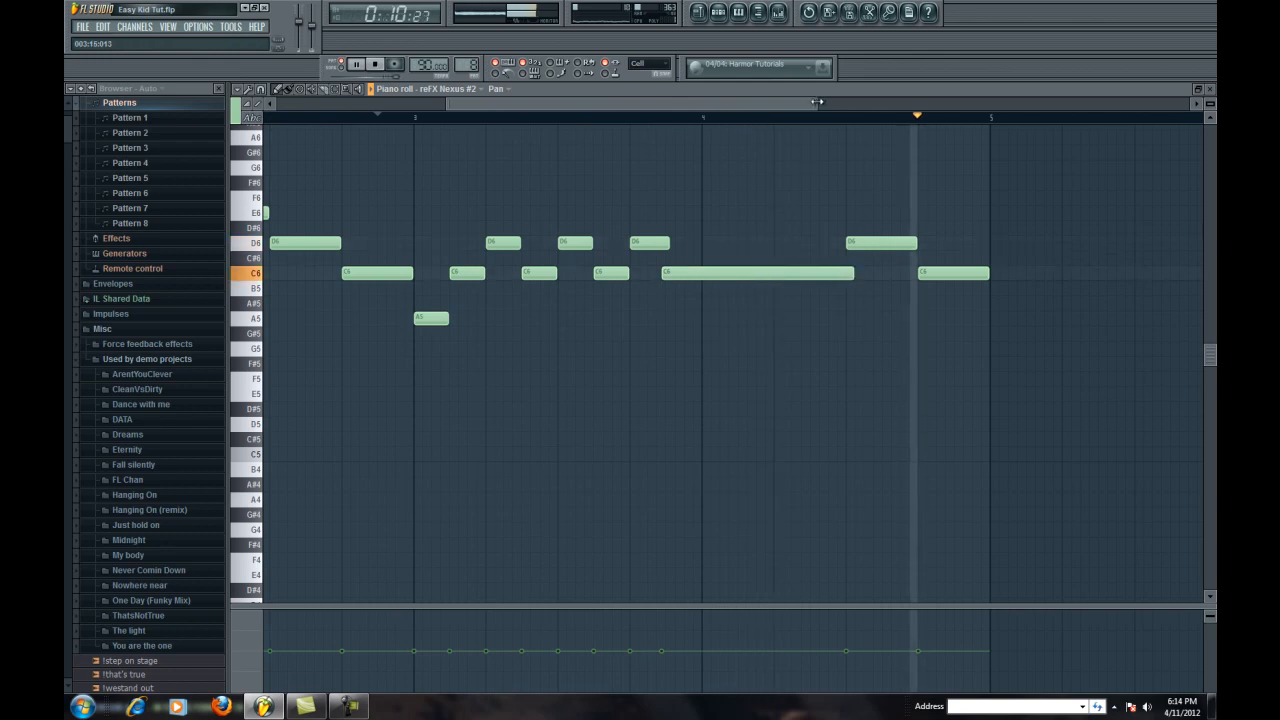
# Step: Lengthen all notes of the pattern slightly so that neighbouring notes overlap, and replay from bar 1
pyautogui.moveTo(817, 104); pyautogui.dragTo(888, 118)
pyautogui.hotkey('ctrl', 'a')
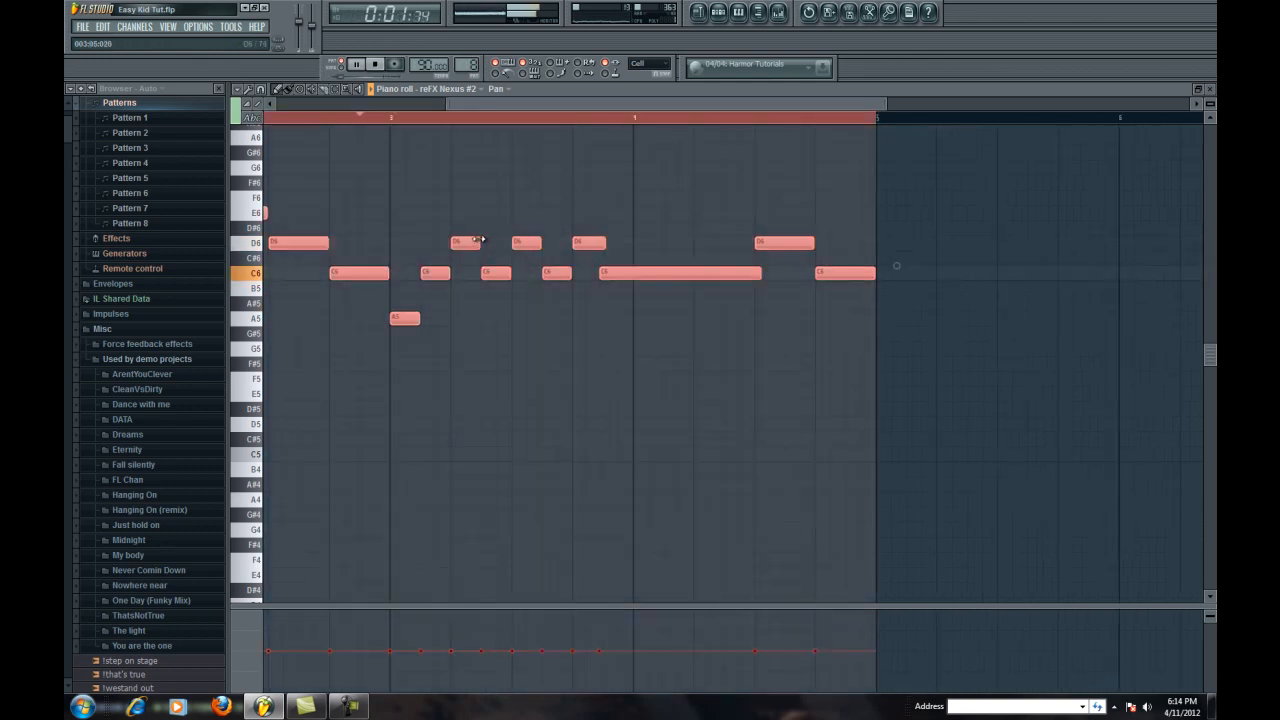
pyautogui.moveTo(450, 104); pyautogui.dragTo(285, 104)
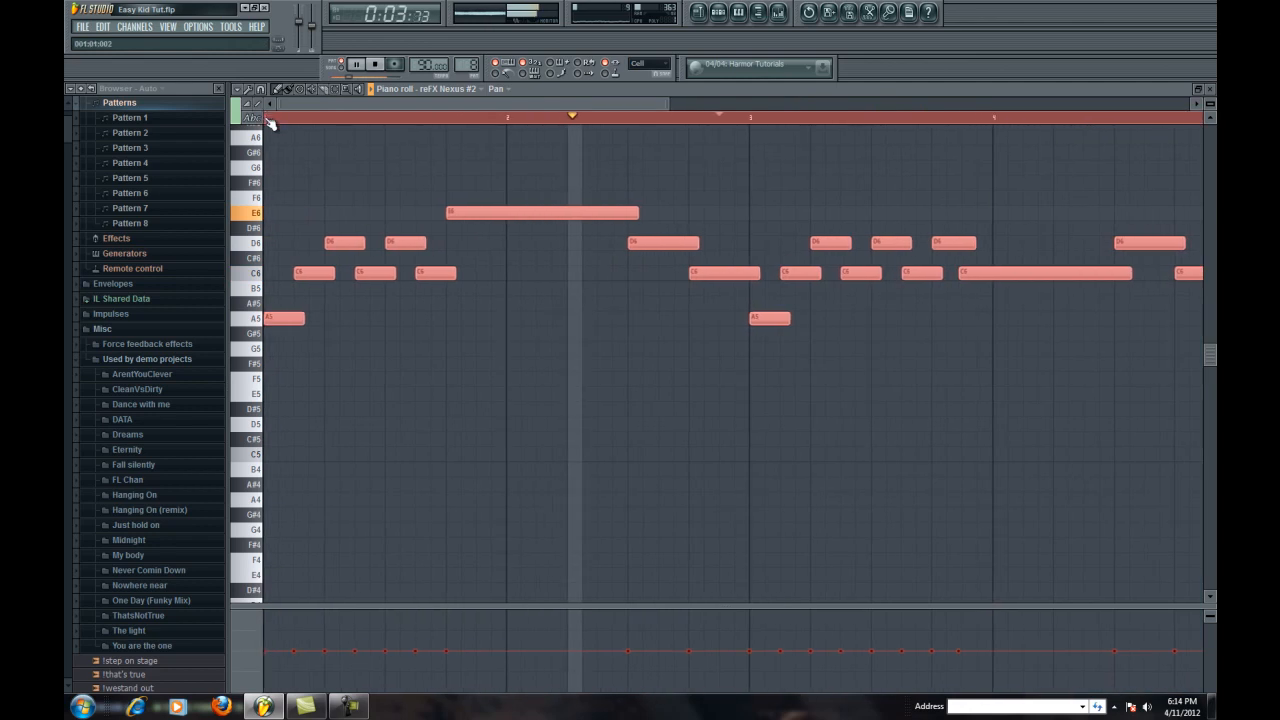
pyautogui.doubleClick(269, 119)
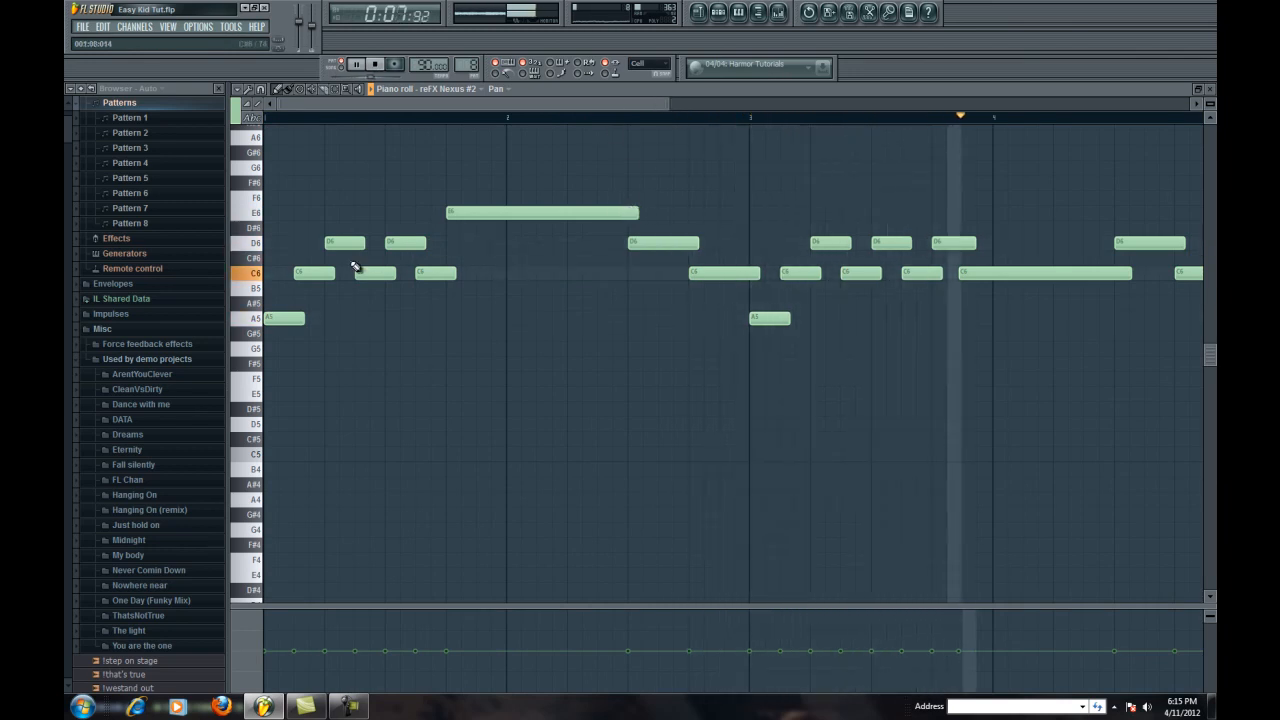
# Step: Trim the ends of all notes by a small equal amount and replay the melody from bar 1
pyautogui.hotkey('ctrl', 'a')
pyautogui.moveTo(364, 243); pyautogui.dragTo(360, 243)
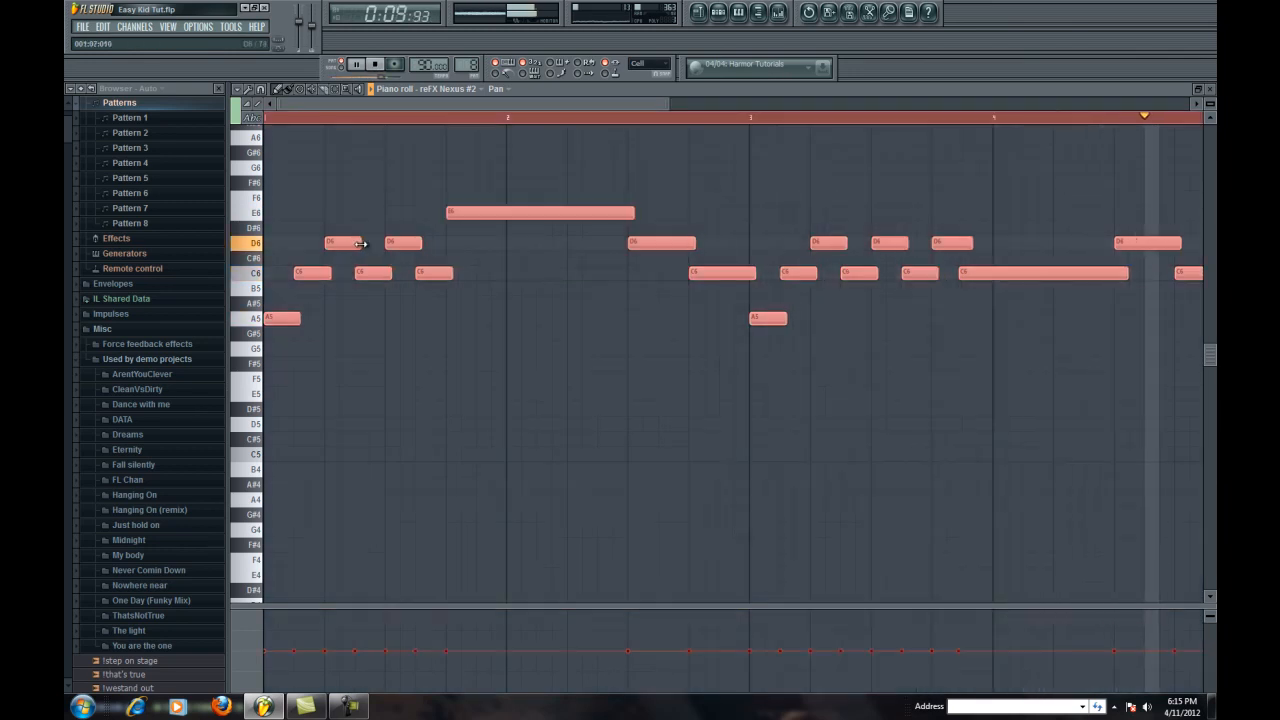
pyautogui.click(270, 118)
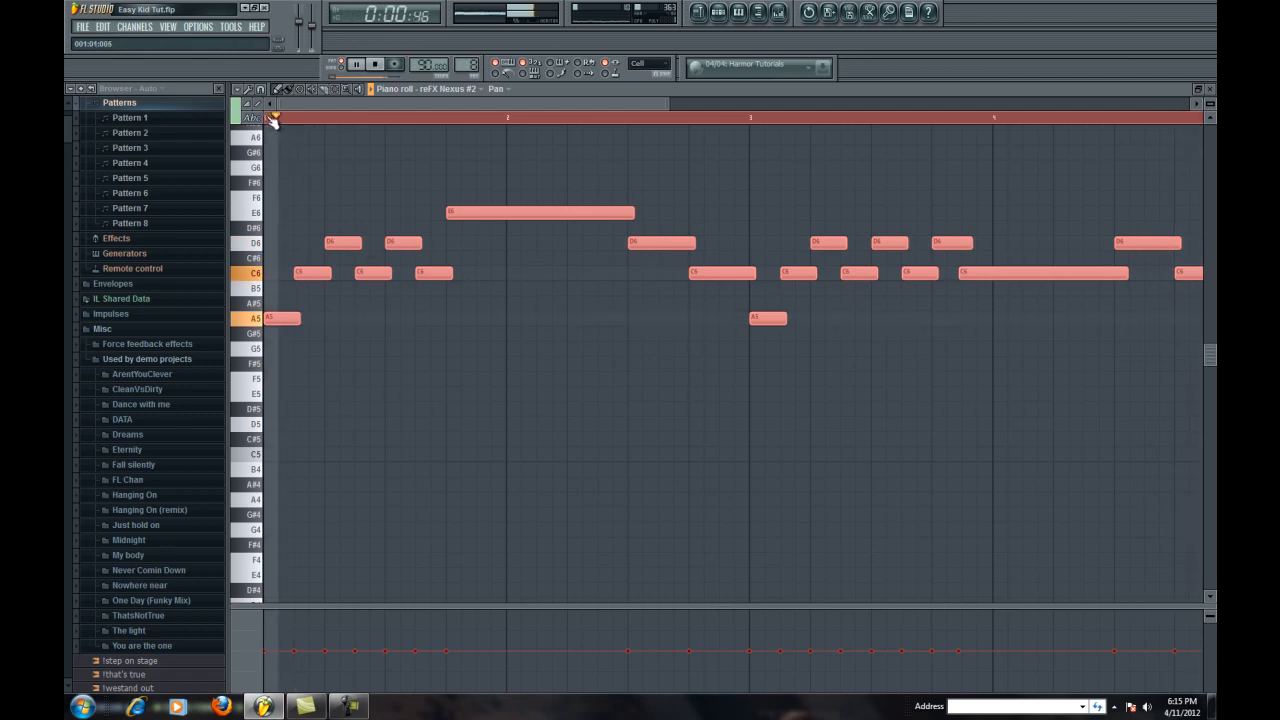
pyautogui.click(270, 118)
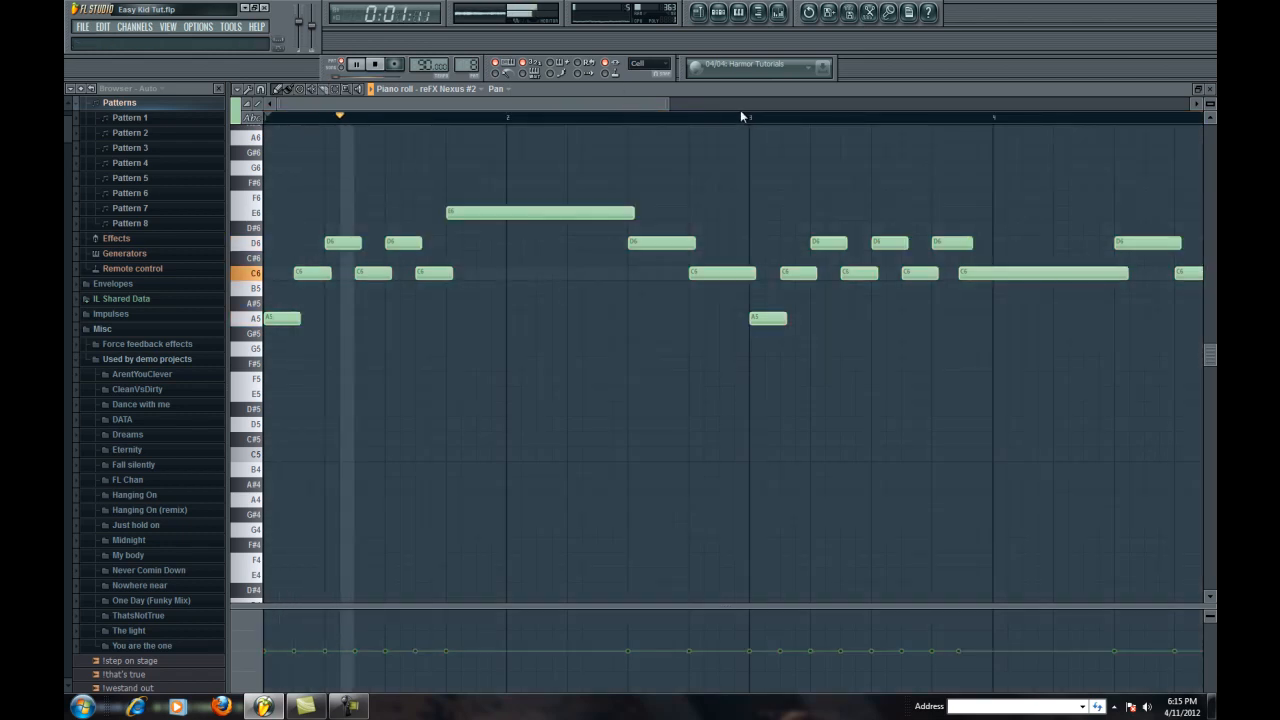
# Step: Shorten the last C6 of bar 2 to end exactly at bar 3, and play the melody from there
pyautogui.moveTo(634, 106); pyautogui.dragTo(791, 189)
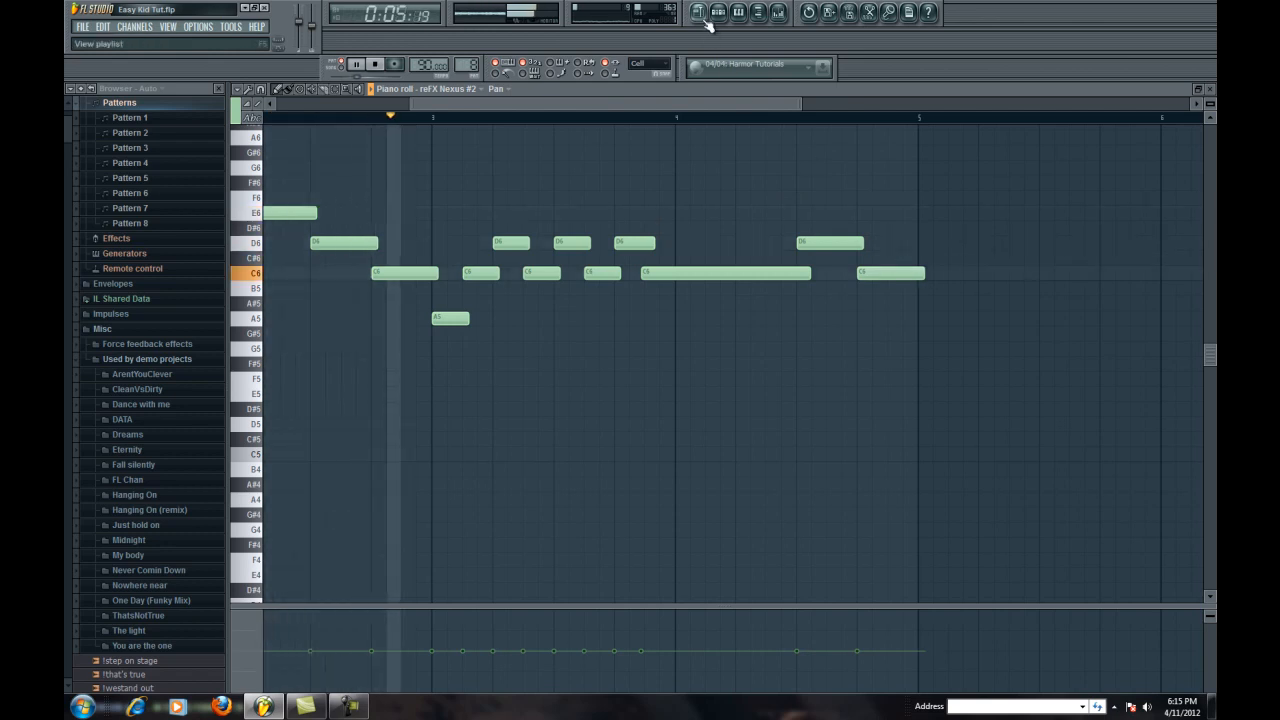
pyautogui.click(427, 118)
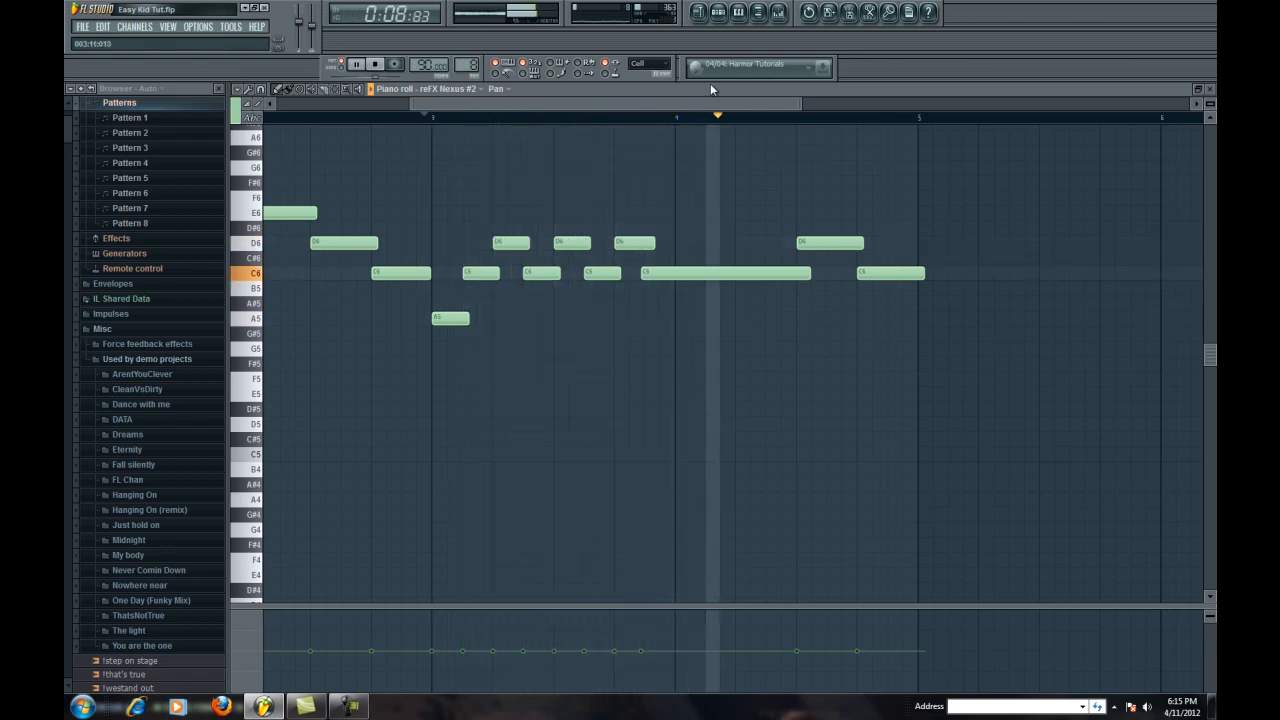
# Step: Place Pattern 8 at bar 1 on Track 7 of the playlist and play the arrangement in song mode
pyautogui.press('F6')
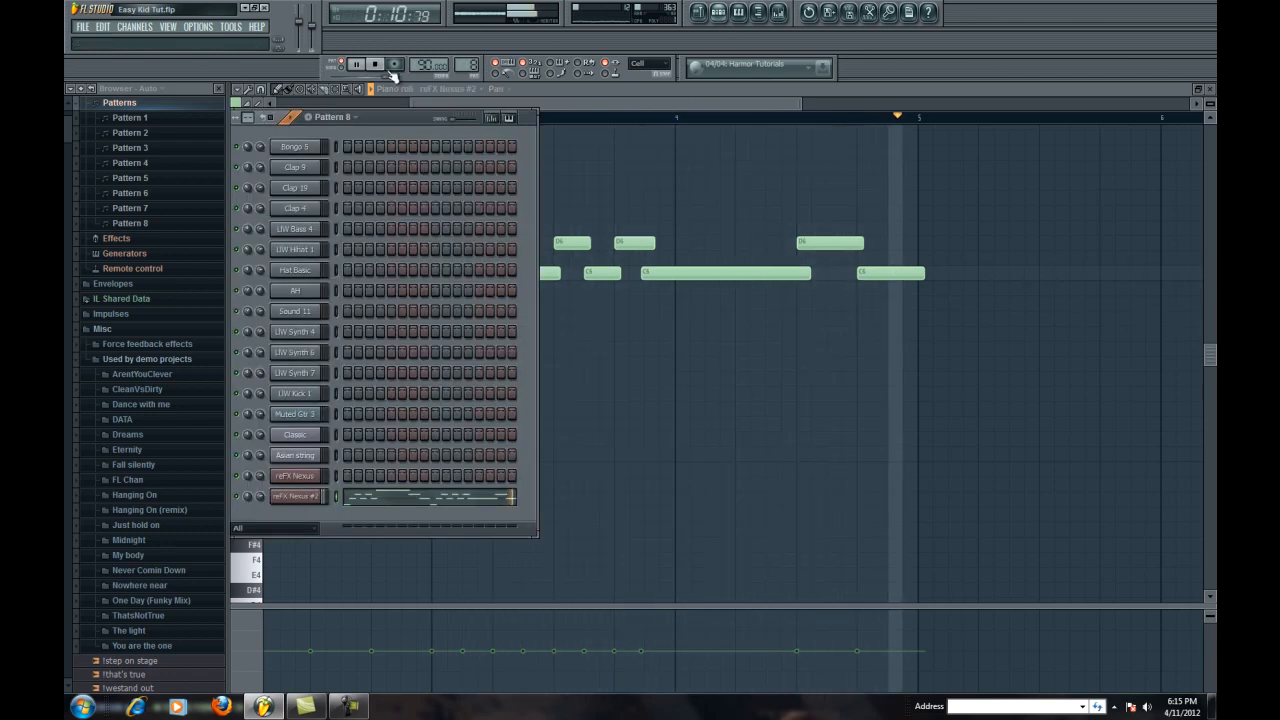
pyautogui.click(378, 66)
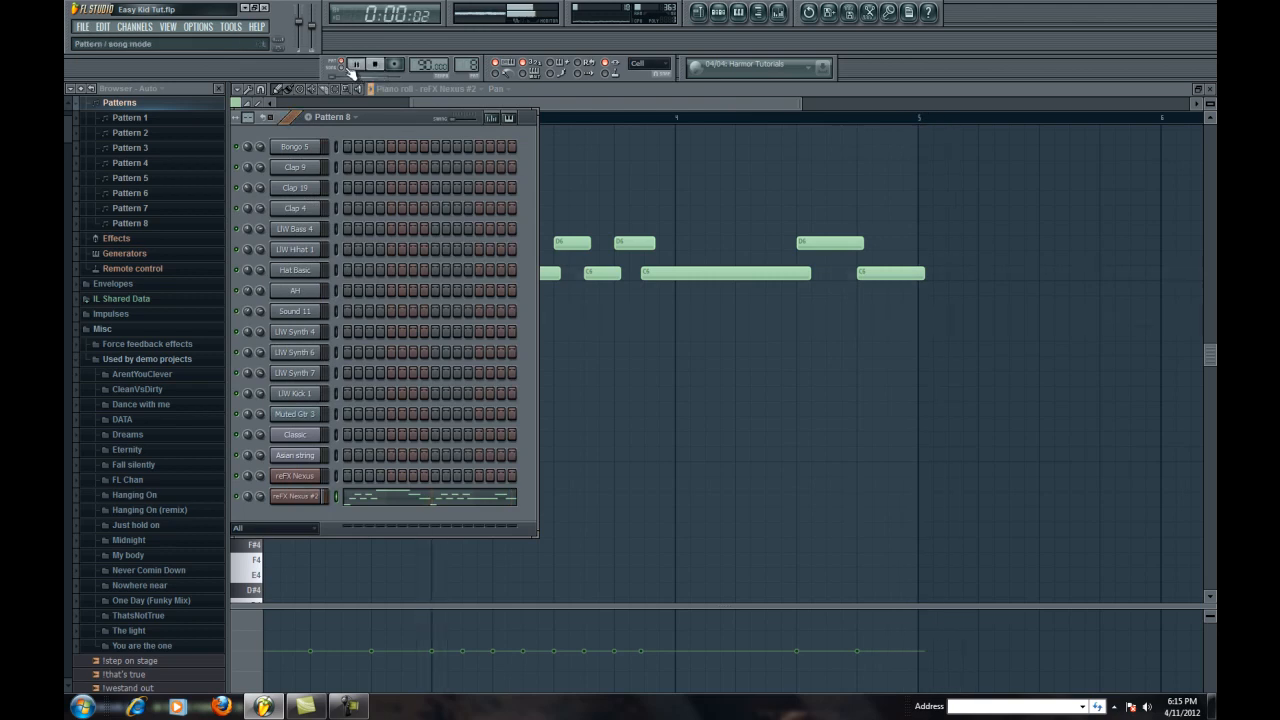
pyautogui.click(697, 12)
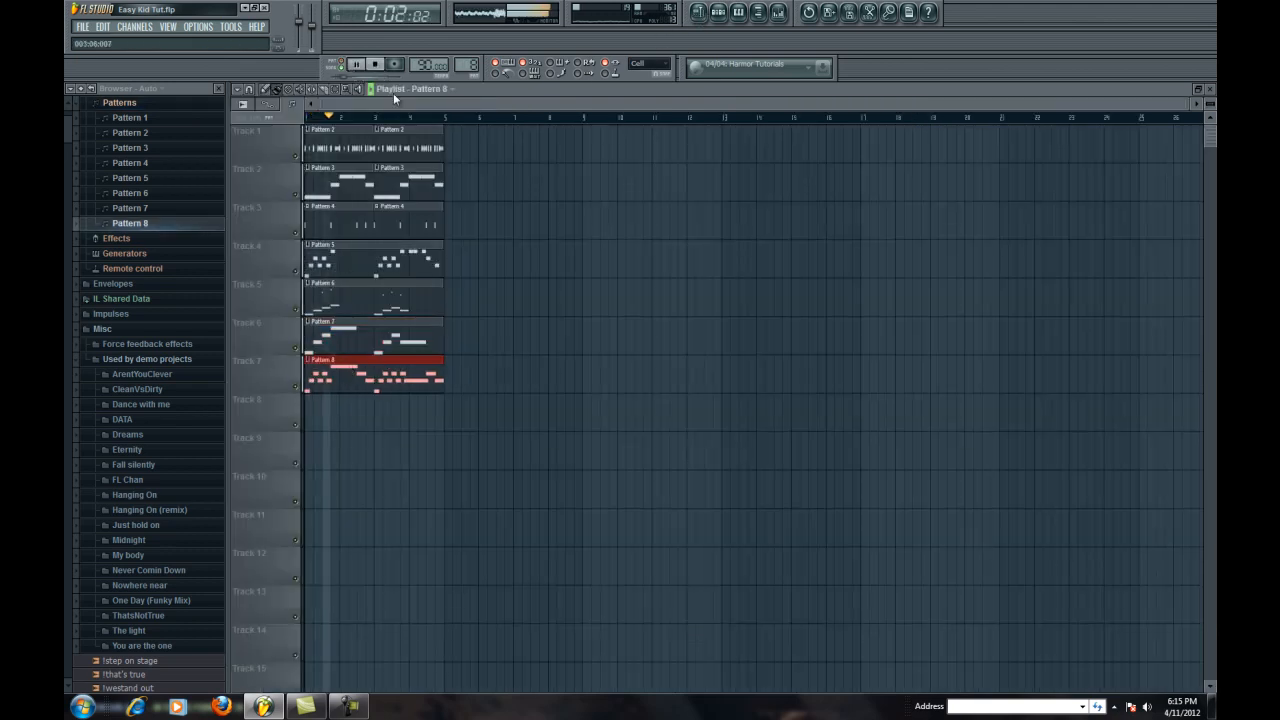